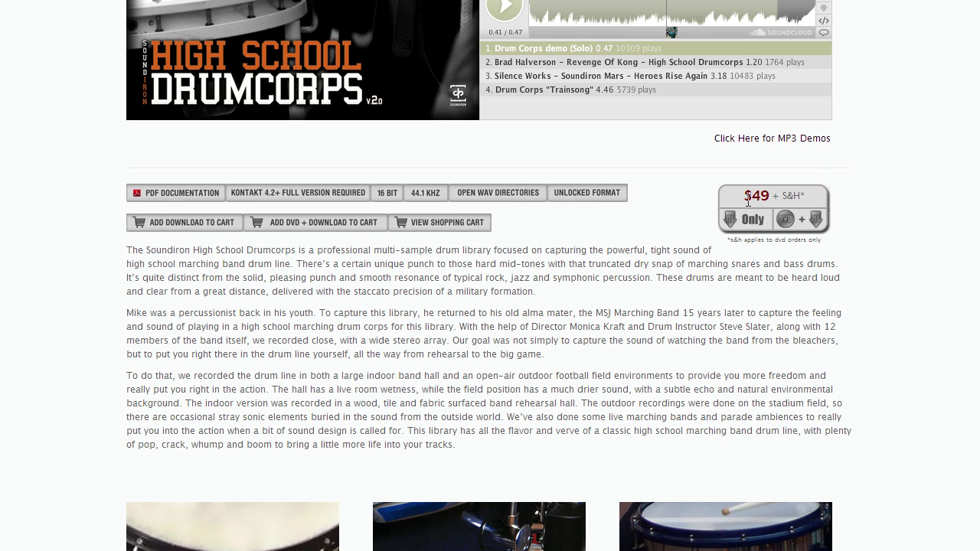
Examine the Soundiron Drumcorps product page, covering its price, description, functionality, specs and technical info.
{"action": "scroll", "coordinate": [874, 305], "scroll_direction": "down", "scroll_amount": 4}
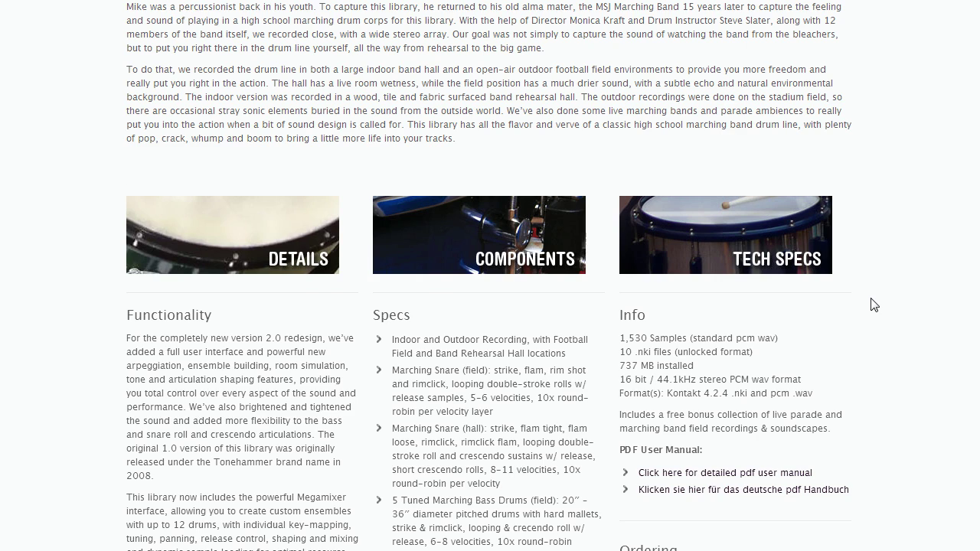
{"action": "scroll", "coordinate": [875, 305], "scroll_direction": "down", "scroll_amount": 4}
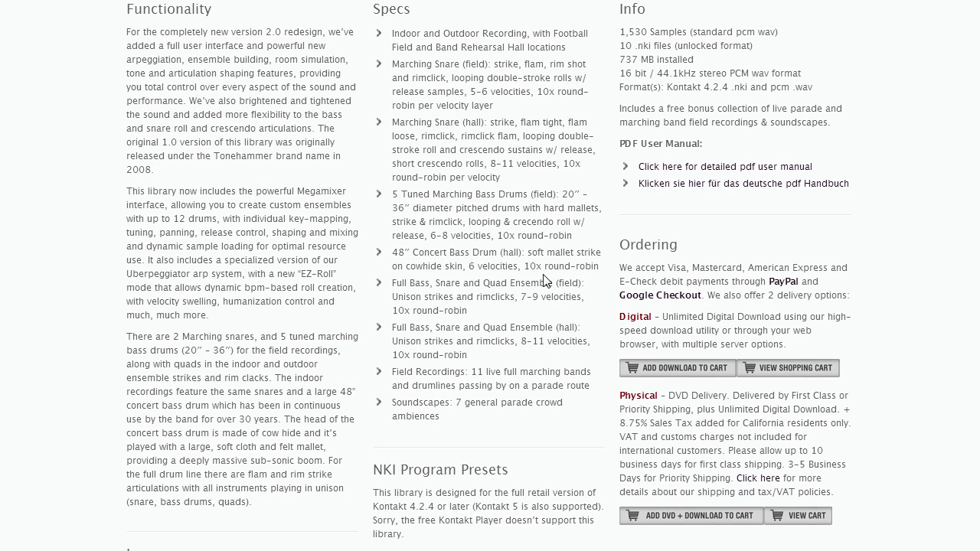
{"action": "scroll", "coordinate": [548, 288], "scroll_direction": "up", "scroll_amount": 1}
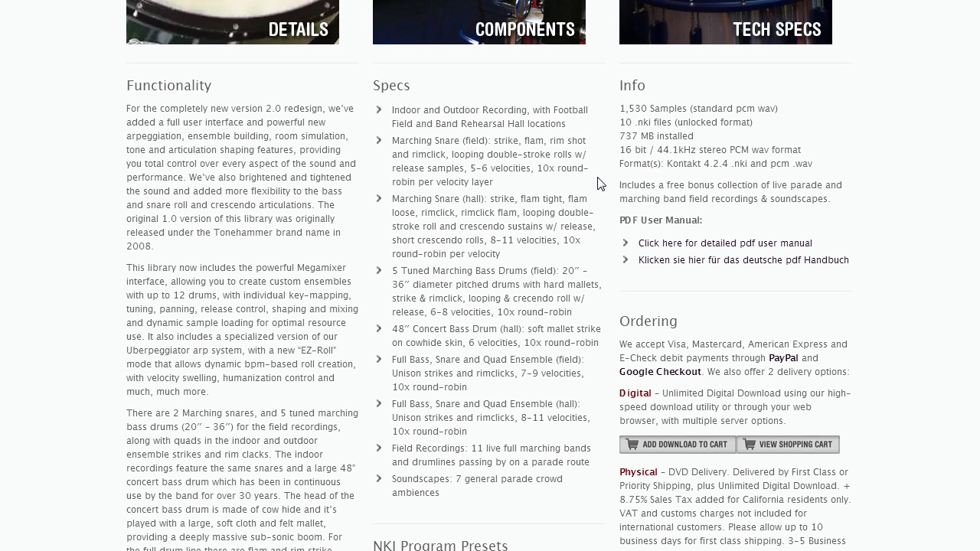
{"action": "scroll", "coordinate": [598, 184], "scroll_direction": "up", "scroll_amount": 6}
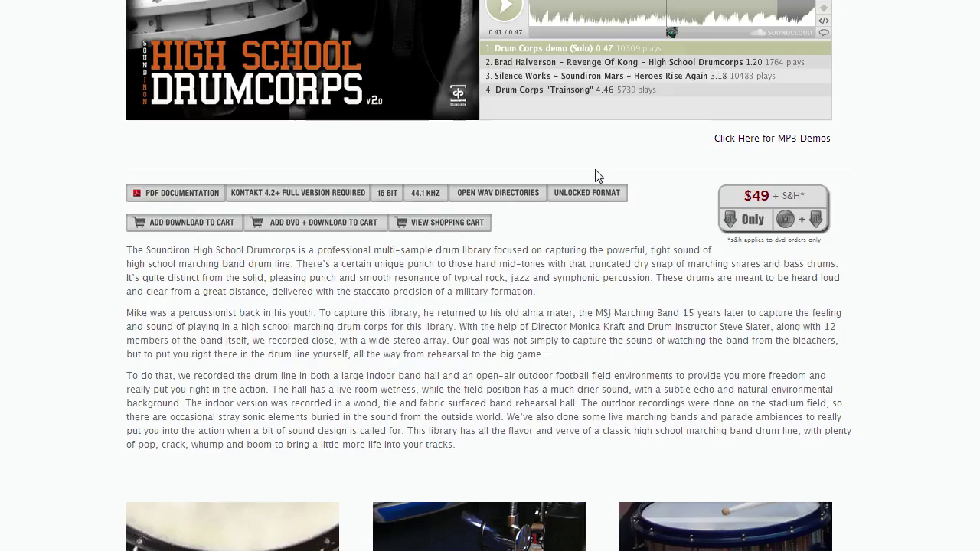
{"action": "scroll", "coordinate": [504, 234], "scroll_direction": "up", "scroll_amount": 3}
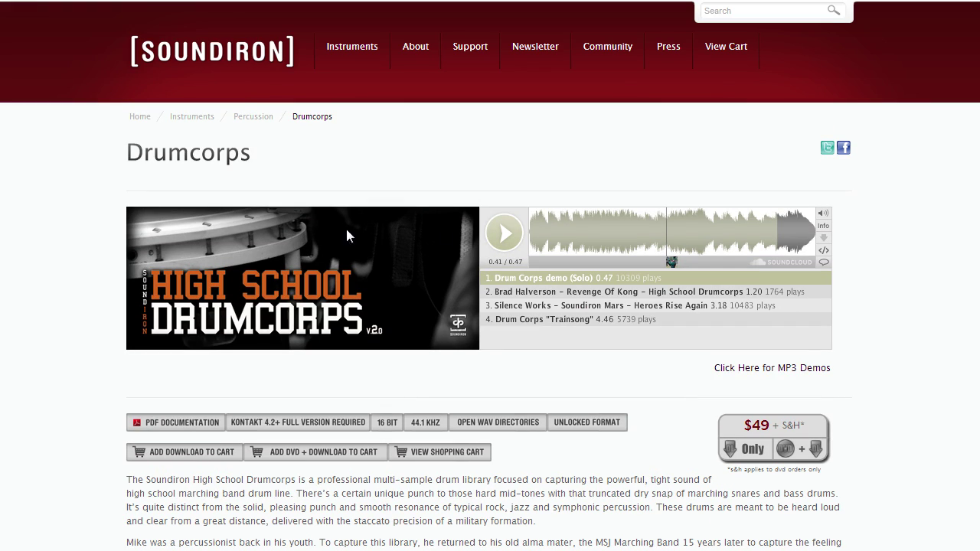
{"action": "left_click", "coordinate": [54, 185]}
{"action": "scroll", "coordinate": [79, 267], "scroll_direction": "down", "scroll_amount": 2}
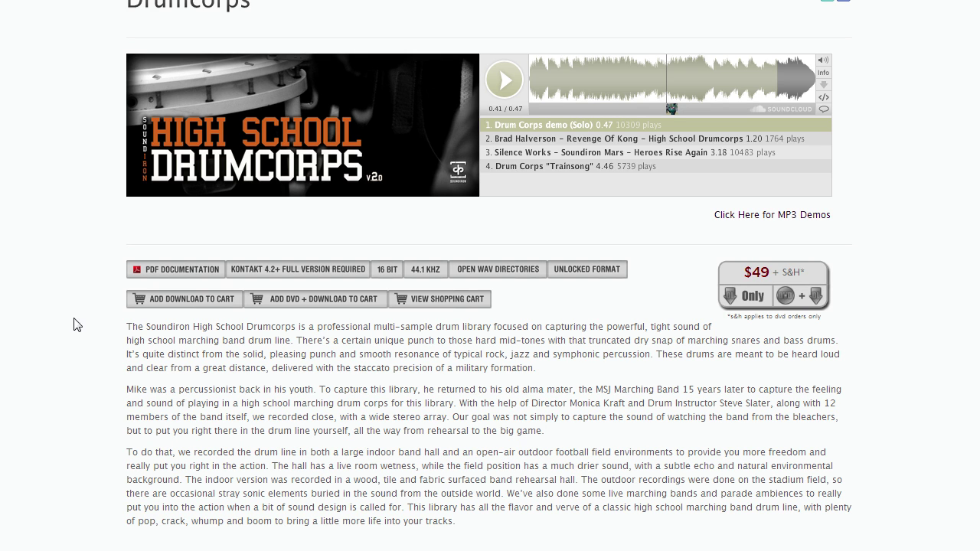
{"action": "scroll", "coordinate": [81, 318], "scroll_direction": "up", "scroll_amount": 2}
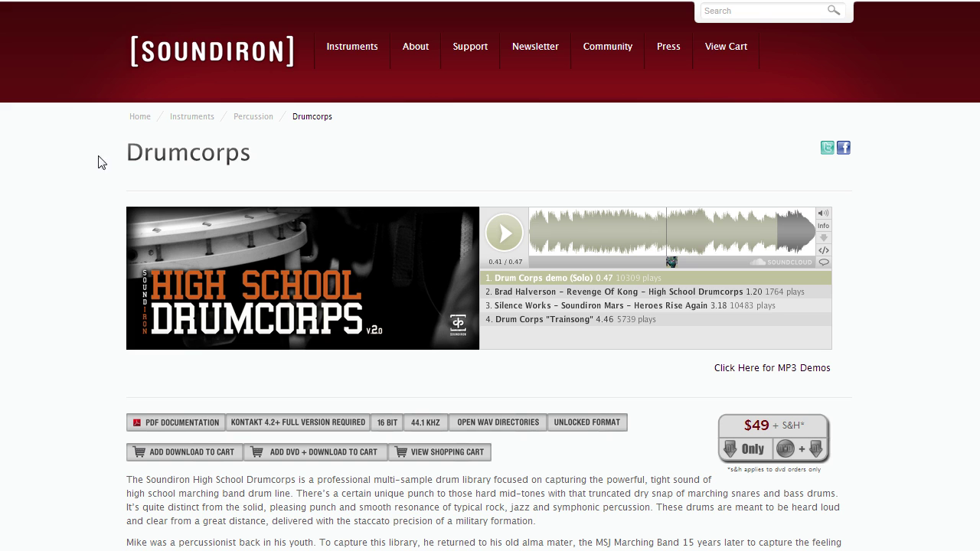
Open the Drumcorps library's PDF documentation and look through its preset and key-range descriptions.
{"action": "scroll", "coordinate": [147, 284], "scroll_direction": "down", "scroll_amount": 2}
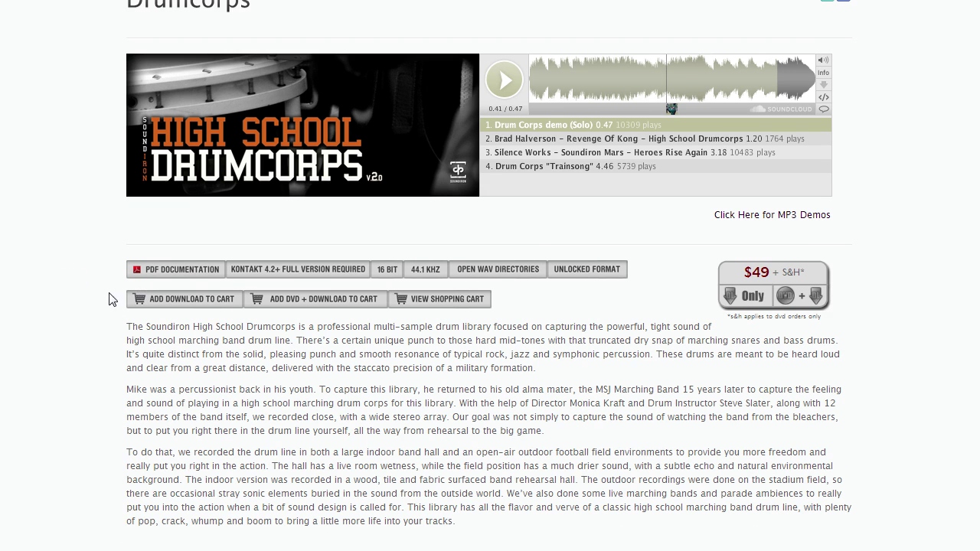
{"action": "scroll", "coordinate": [108, 297], "scroll_direction": "up", "scroll_amount": 1}
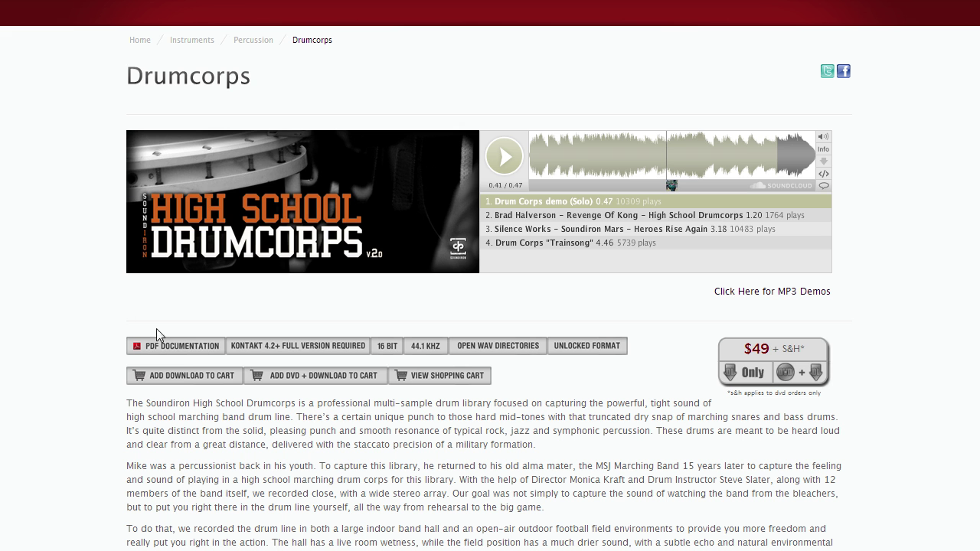
{"action": "left_click", "coordinate": [174, 346]}
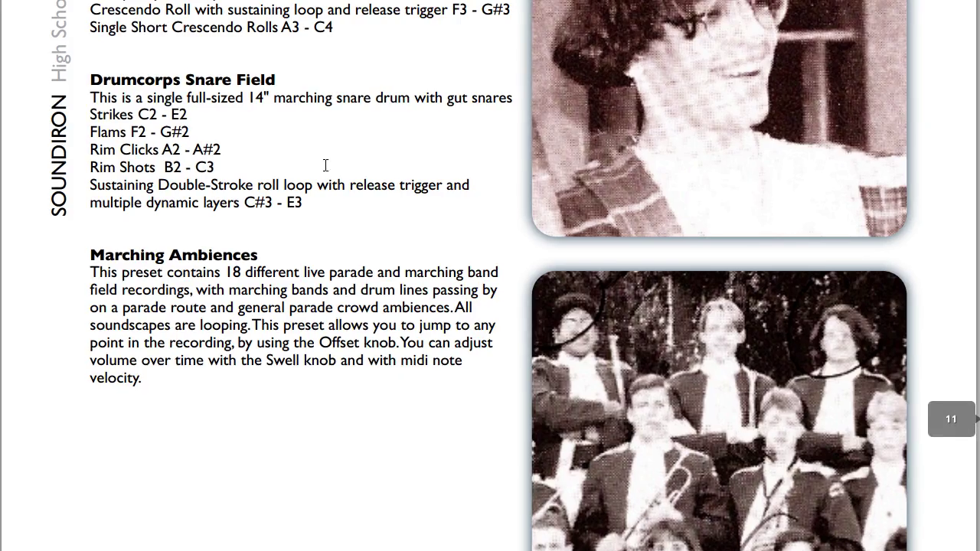
{"action": "scroll", "coordinate": [326, 166], "scroll_direction": "up", "scroll_amount": 15}
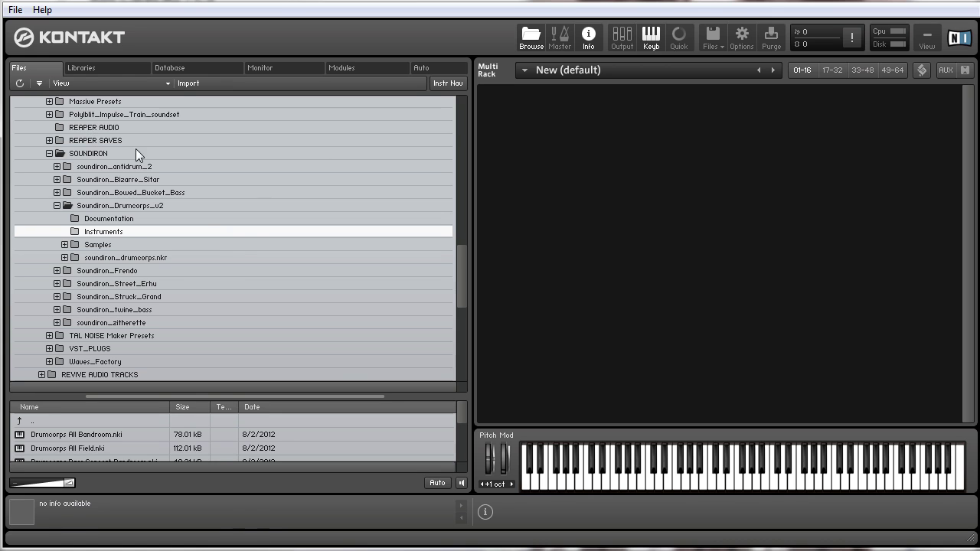
Switch to Kontakt, look at the installed libraries, and show the contents of the Soundiron_Drumcorps_v2 folder in an enlarged file list.
{"action": "left_click", "coordinate": [115, 69]}
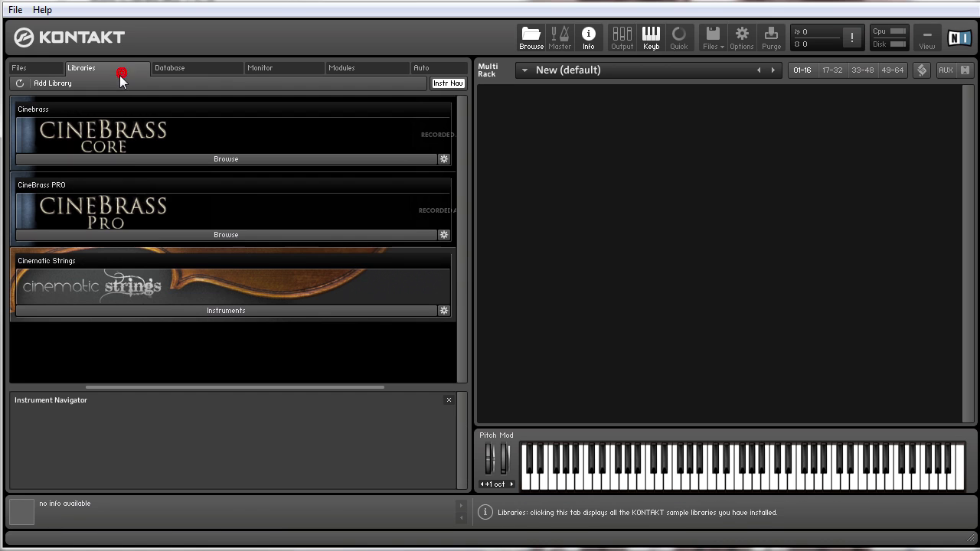
{"action": "left_click", "coordinate": [32, 68]}
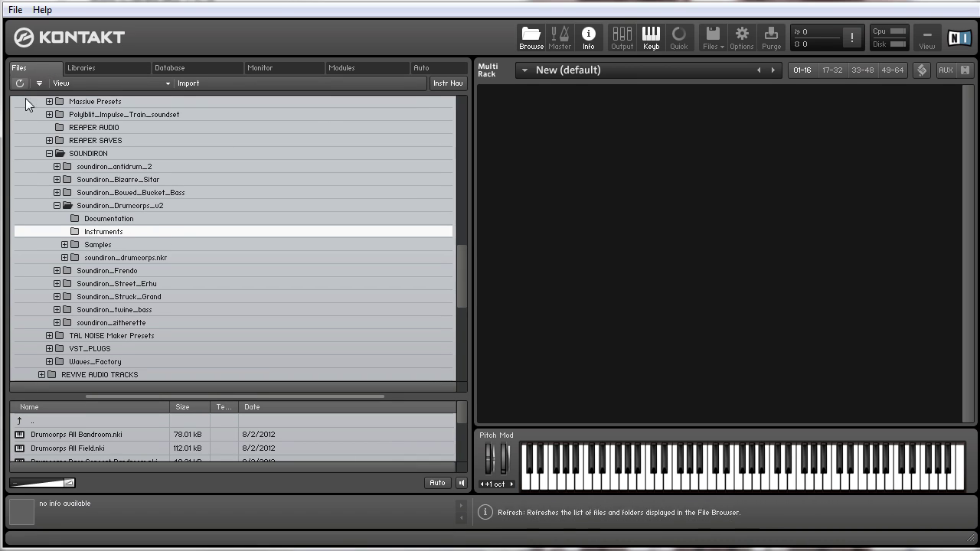
{"action": "left_click", "coordinate": [89, 153]}
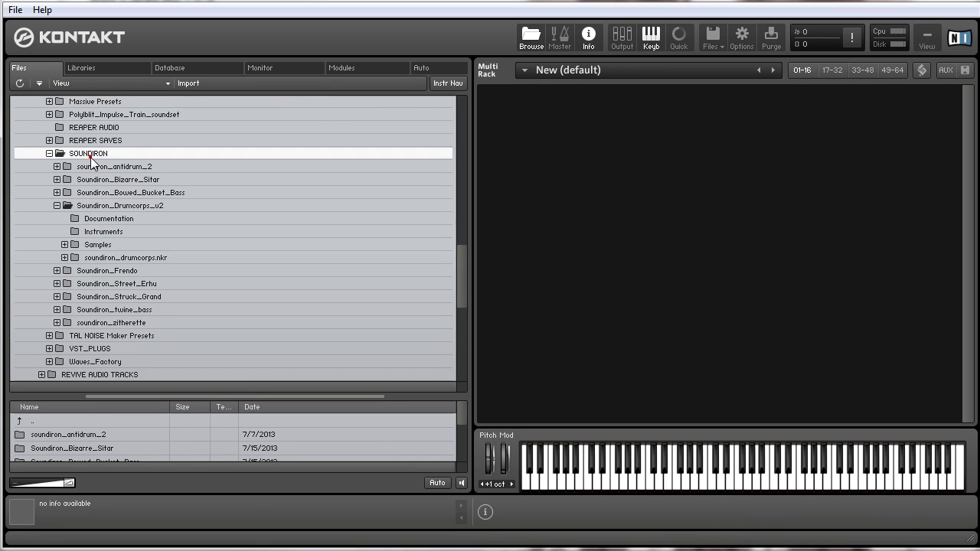
{"action": "left_click", "coordinate": [57, 205]}
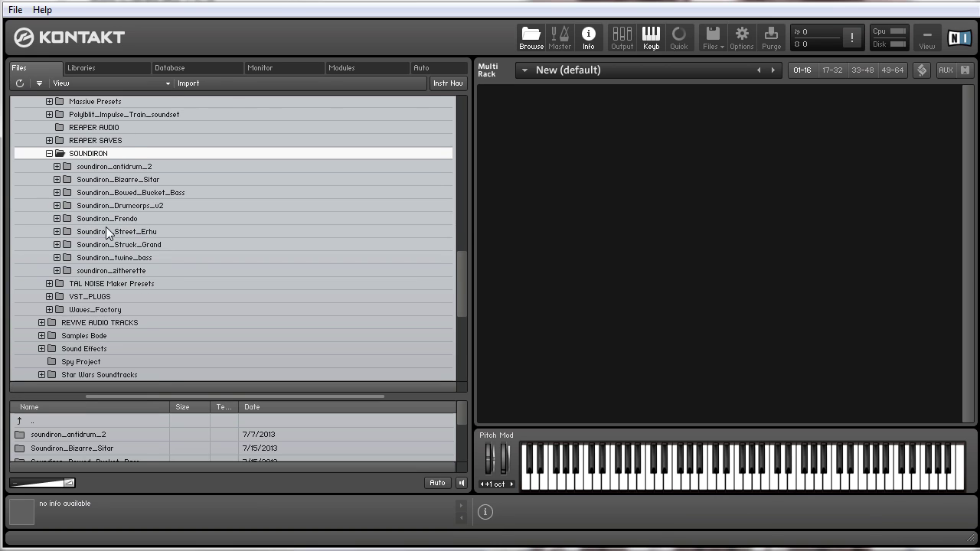
{"action": "left_click", "coordinate": [111, 205]}
{"action": "left_click_drag", "start_coordinate": [172, 398], "coordinate": [172, 335]}
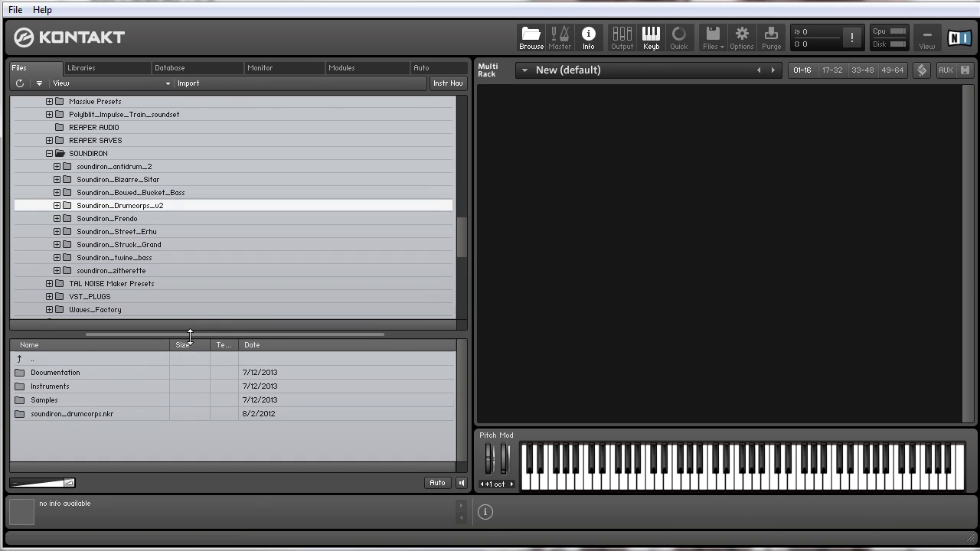
Open the Drumcorps Instruments folder and load Drumcorps All Bandroom.nki into the multi rack.
{"action": "double_click", "coordinate": [48, 387]}
{"action": "left_click_drag", "start_coordinate": [123, 337], "coordinate": [134, 255]}
{"action": "left_click", "coordinate": [72, 294]}
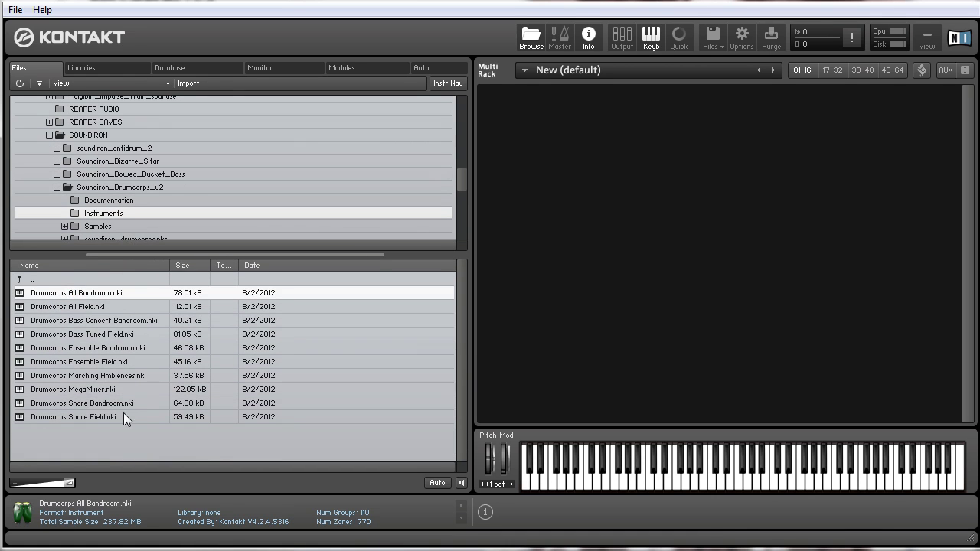
{"action": "left_click_drag", "start_coordinate": [88, 291], "coordinate": [604, 216]}
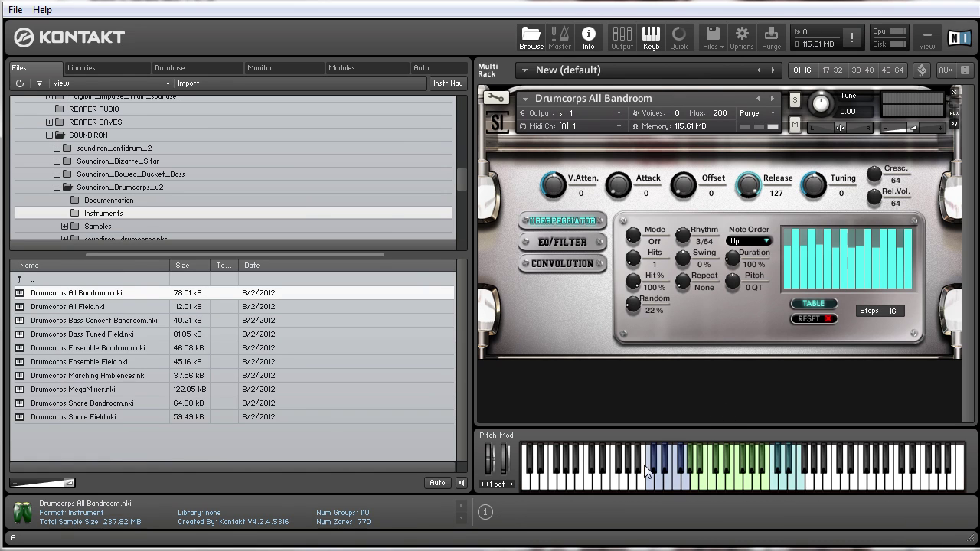
Audition the blue-coloured keys of the Drumcorps All Bandroom instrument on the on-screen keyboard.
{"action": "left_click", "coordinate": [684, 490]}
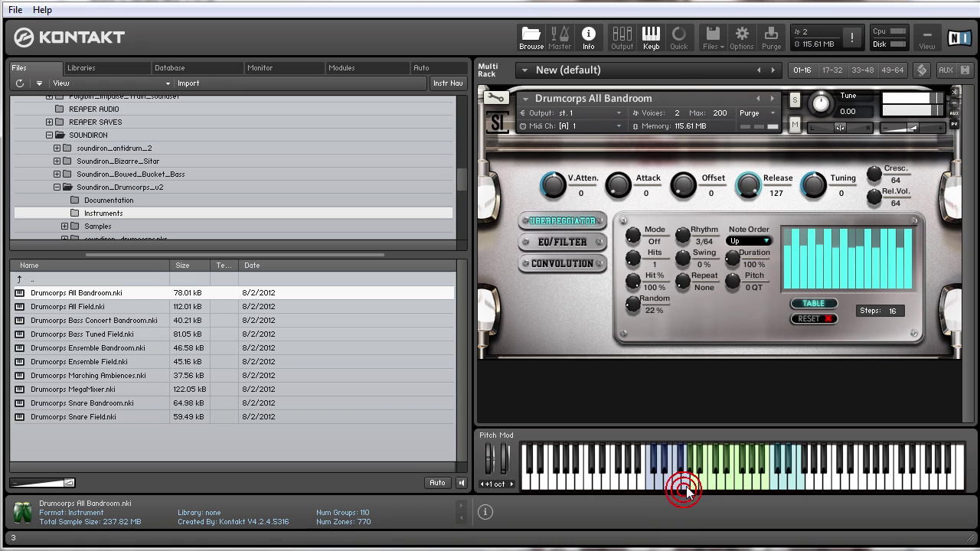
{"action": "left_click", "coordinate": [686, 454]}
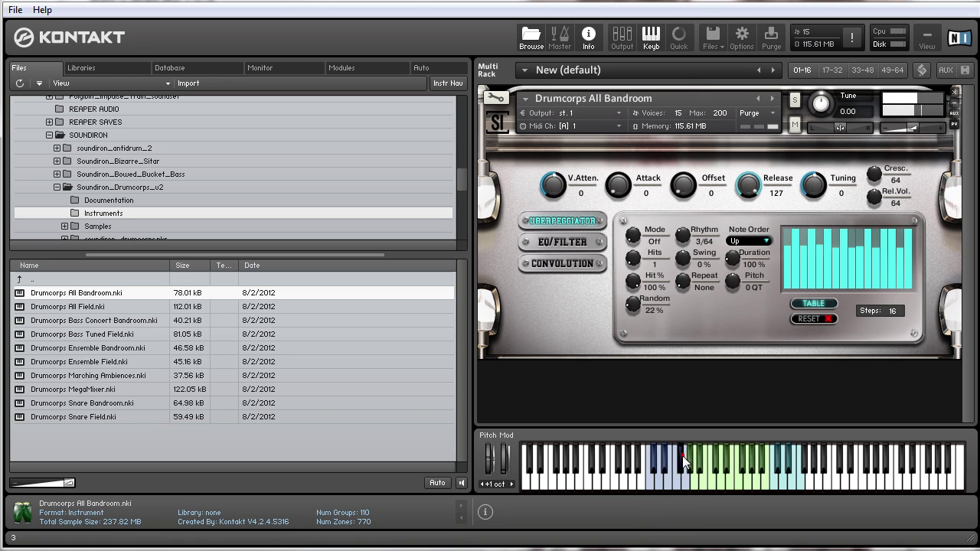
{"action": "left_click", "coordinate": [671, 490]}
{"action": "left_click", "coordinate": [676, 490]}
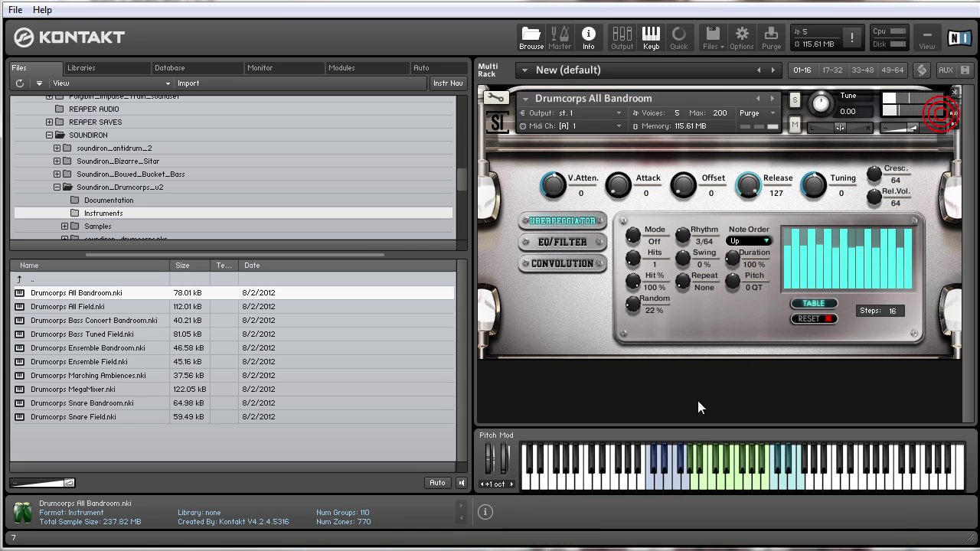
{"action": "left_click", "coordinate": [673, 485]}
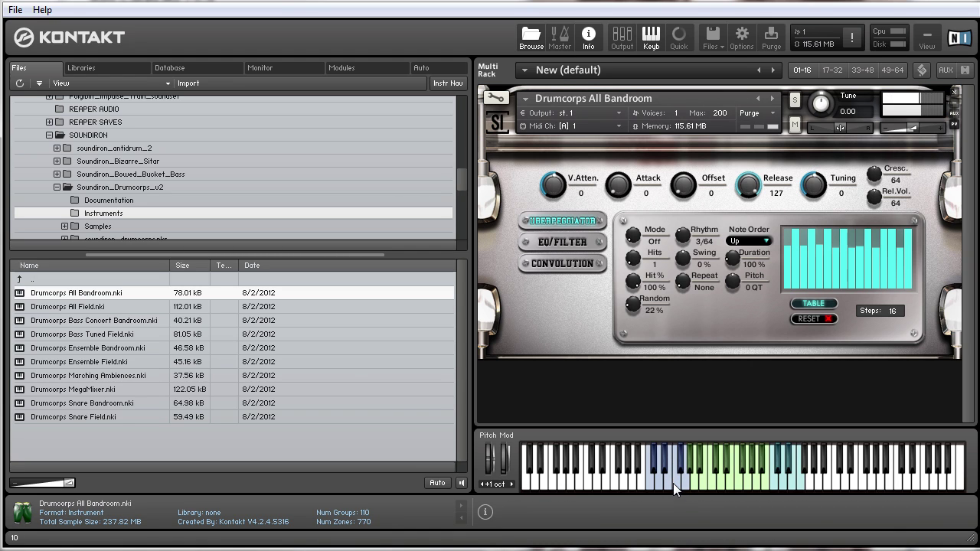
{"action": "left_click", "coordinate": [667, 490]}
{"action": "left_click", "coordinate": [669, 484]}
{"action": "left_click", "coordinate": [671, 491]}
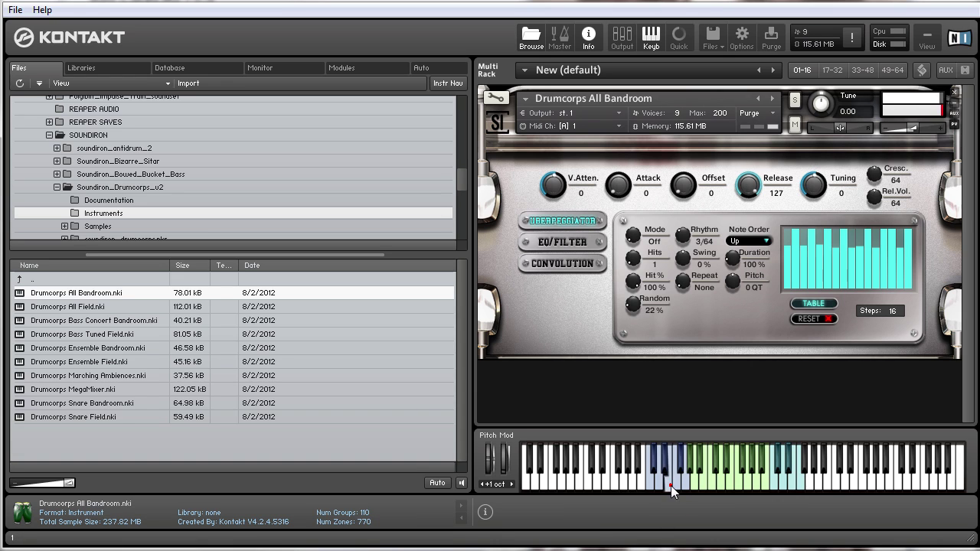
{"action": "left_click", "coordinate": [670, 485]}
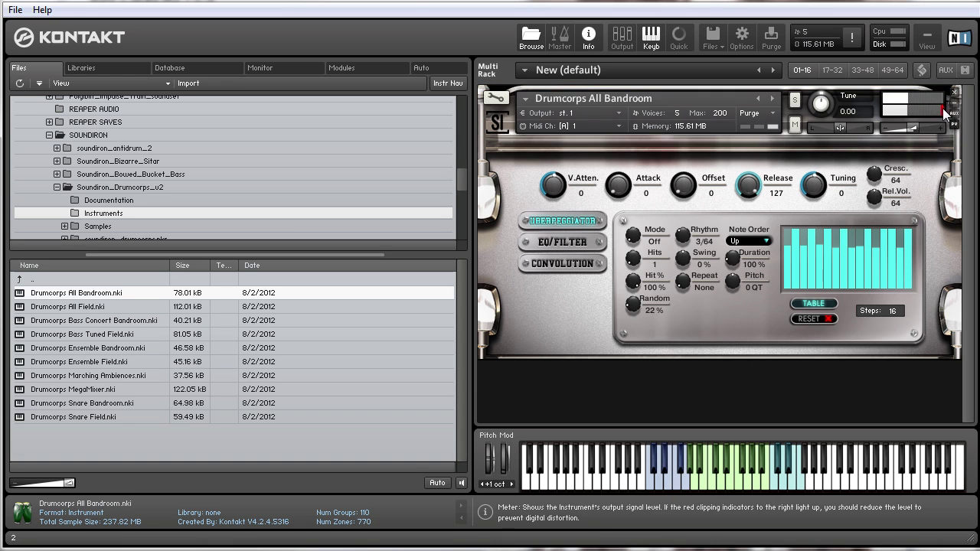
Audition the lowest green-coloured keys of the instrument, comparing them with a blue key.
{"action": "left_click", "coordinate": [691, 471]}
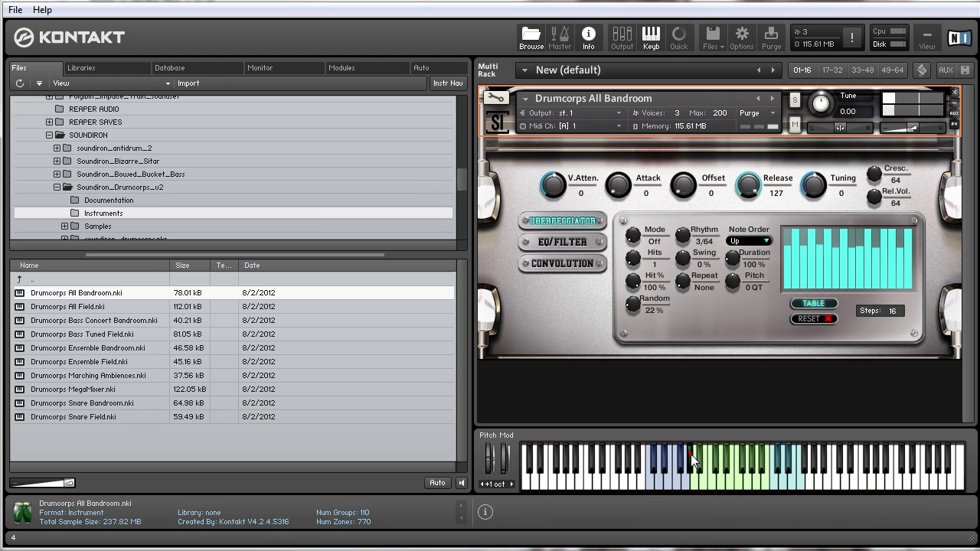
{"action": "left_click", "coordinate": [694, 482]}
{"action": "left_click", "coordinate": [692, 467]}
{"action": "left_click", "coordinate": [698, 466]}
{"action": "left_click", "coordinate": [701, 476]}
{"action": "left_click", "coordinate": [673, 469]}
{"action": "left_click", "coordinate": [693, 477]}
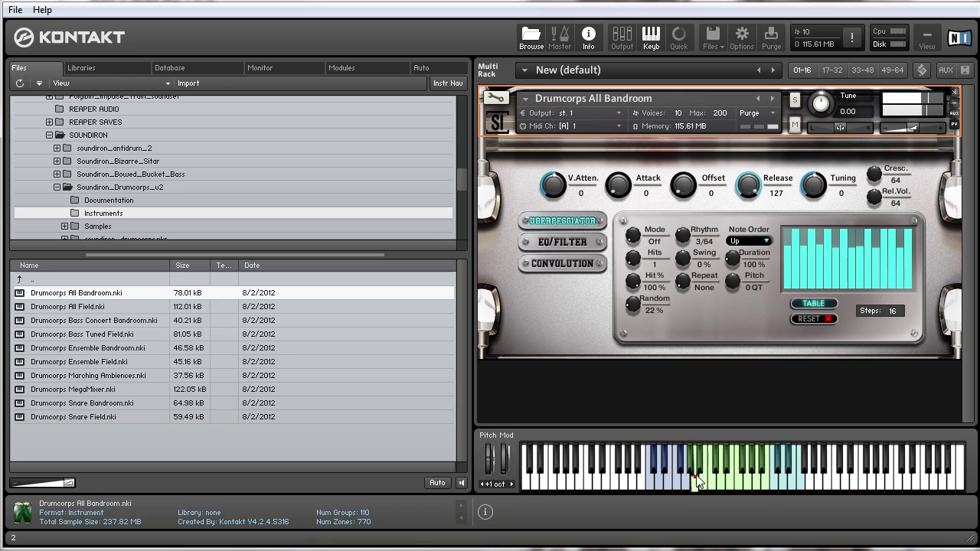
{"action": "left_click", "coordinate": [704, 479]}
Audition the articulations on the middle green-coloured keys, including holding and sliding between notes.
{"action": "left_click", "coordinate": [716, 465]}
{"action": "left_click", "coordinate": [715, 463]}
{"action": "left_click", "coordinate": [715, 463]}
{"action": "left_click", "coordinate": [712, 483]}
{"action": "left_click", "coordinate": [717, 460]}
{"action": "left_click", "coordinate": [716, 443]}
{"action": "left_click", "coordinate": [731, 482]}
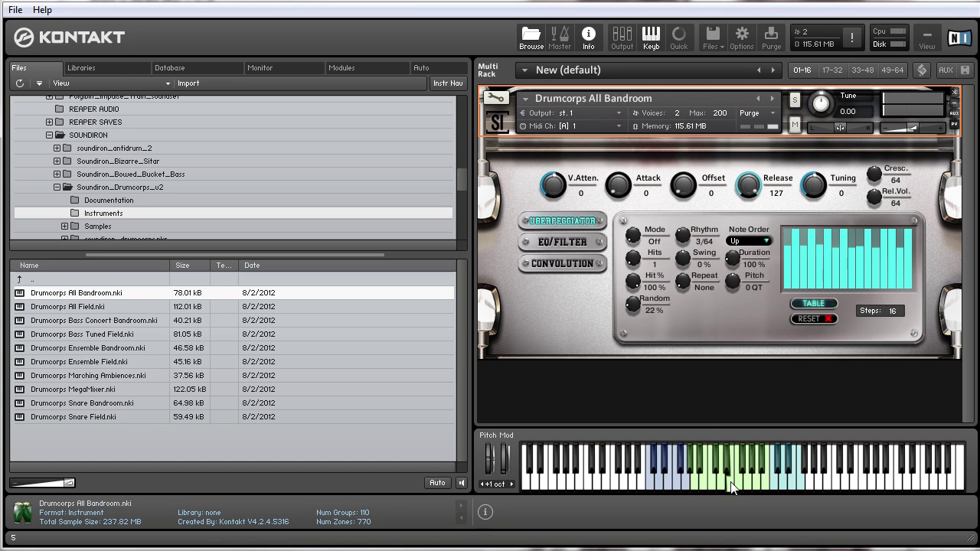
{"action": "left_click_drag", "start_coordinate": [731, 473], "coordinate": [730, 483]}
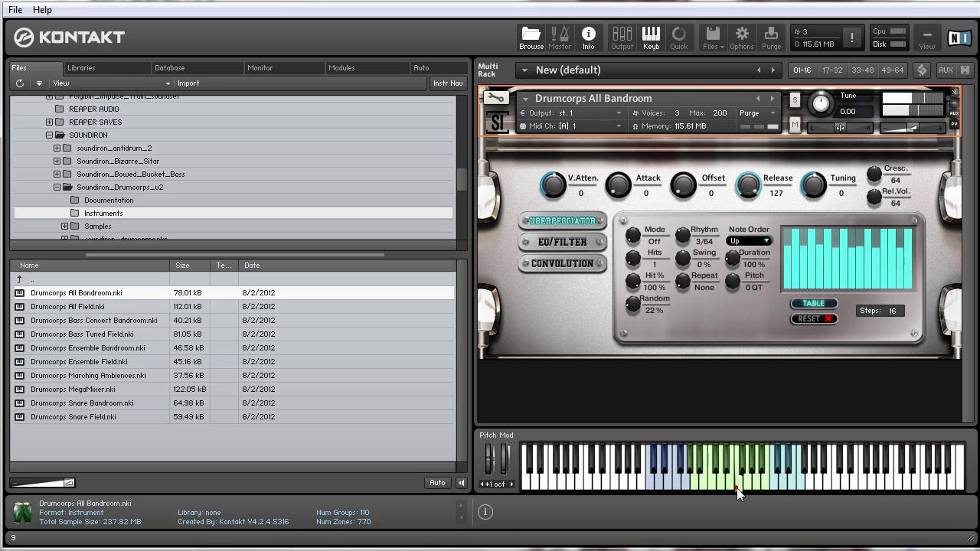
{"action": "mouse_move", "coordinate": [737, 487]}
{"action": "left_mouse_down"}
{"action": "mouse_move", "coordinate": [746, 466]}
{"action": "mouse_move", "coordinate": [752, 483]}
{"action": "left_mouse_up"}
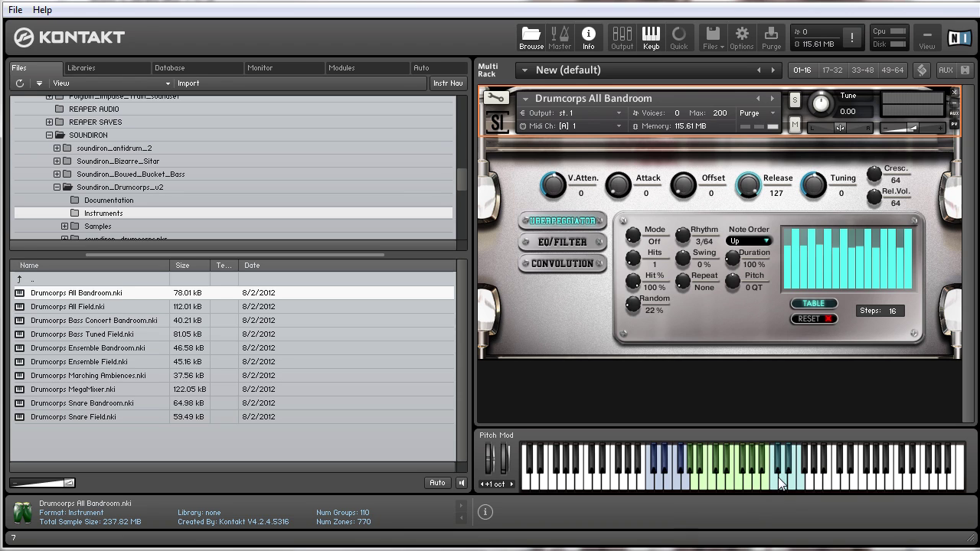
Audition a low cyan-coloured key and the highest green-coloured keys of the instrument.
{"action": "left_click", "coordinate": [778, 478]}
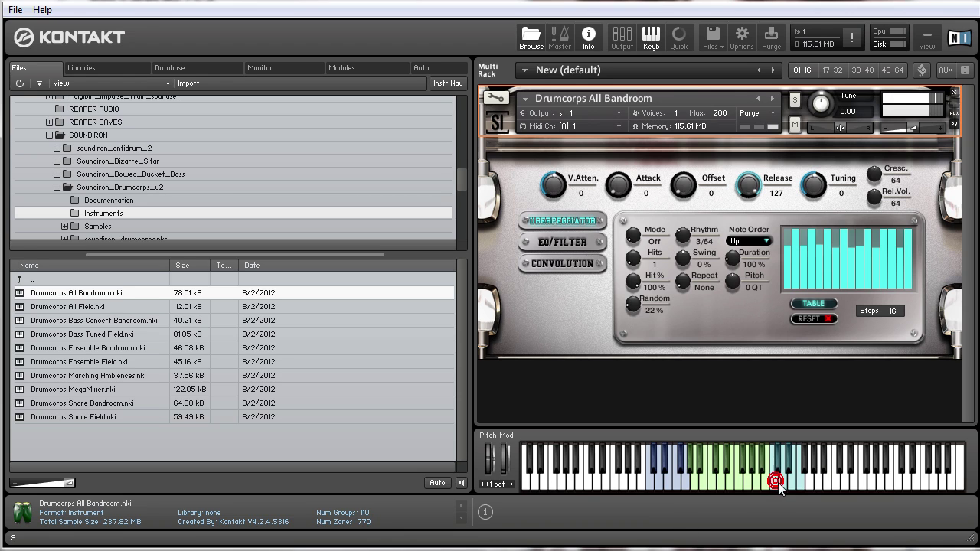
{"action": "left_click", "coordinate": [768, 481]}
{"action": "left_click", "coordinate": [764, 477]}
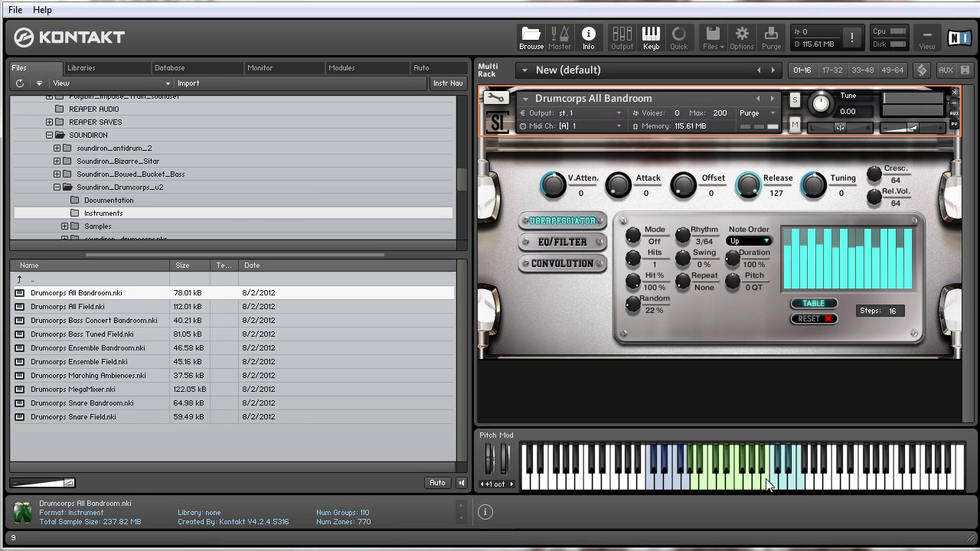
{"action": "left_click", "coordinate": [768, 482]}
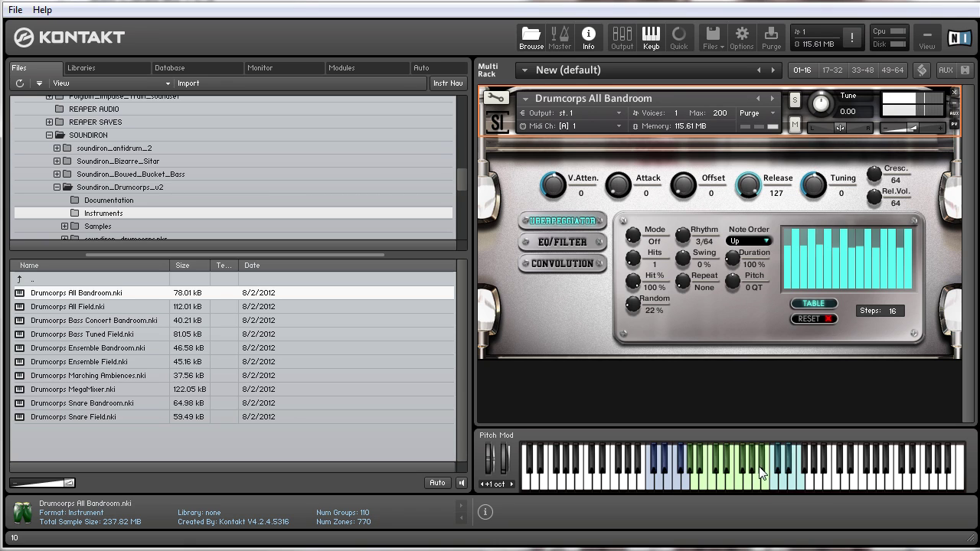
{"action": "left_click", "coordinate": [762, 466]}
{"action": "left_click", "coordinate": [754, 479]}
{"action": "left_click", "coordinate": [761, 464]}
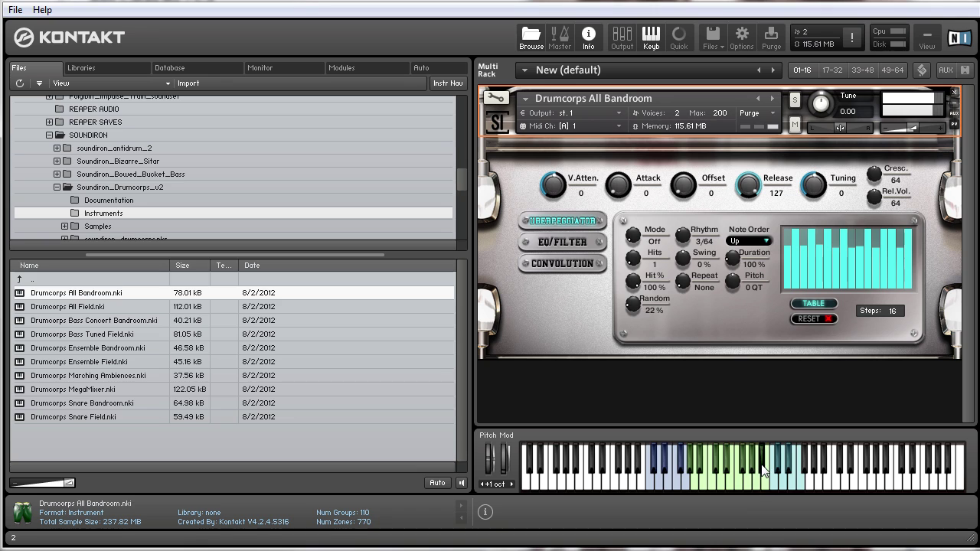
{"action": "left_click", "coordinate": [759, 476]}
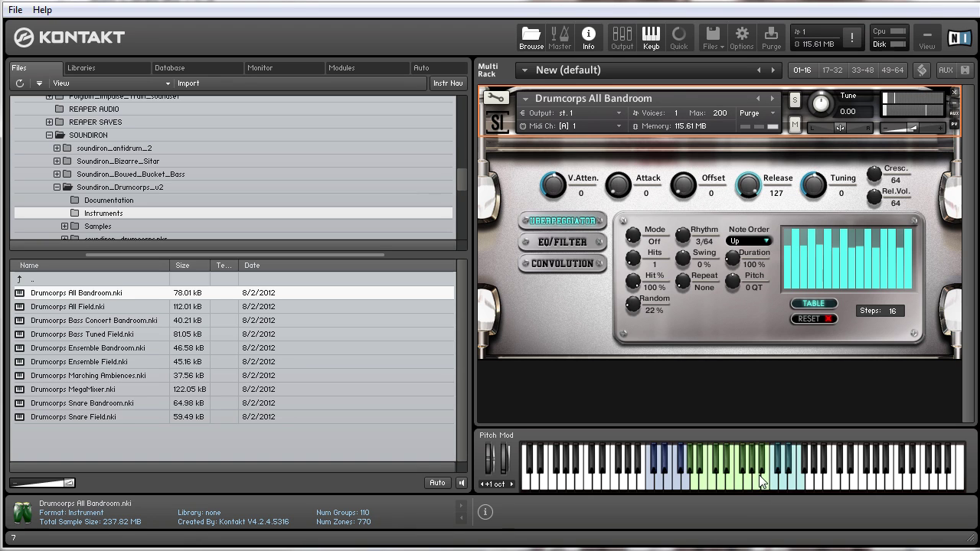
{"action": "left_click", "coordinate": [754, 465]}
{"action": "left_click", "coordinate": [753, 475]}
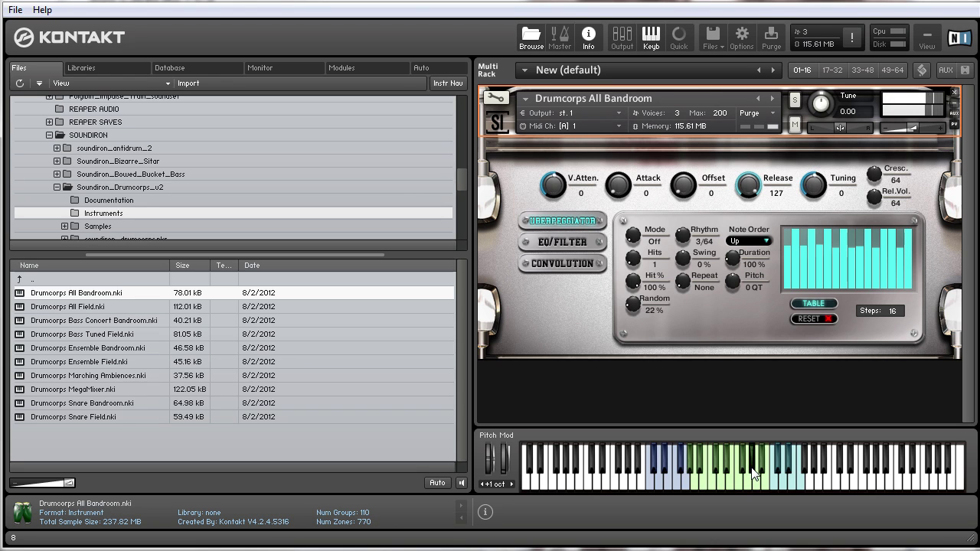
Audition a high green-coloured key and the full range of cyan-coloured keys of the All Bandroom instrument.
{"action": "left_click", "coordinate": [755, 477]}
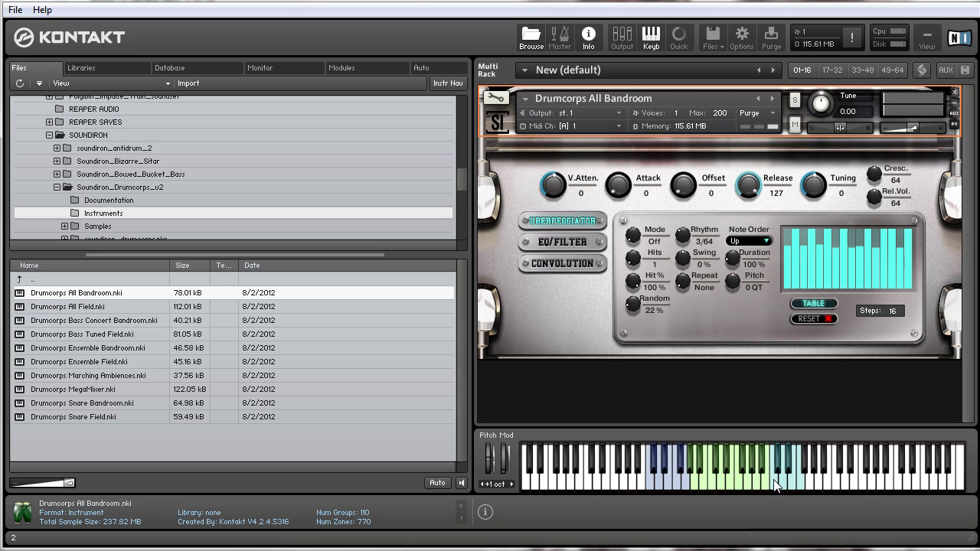
{"action": "left_click", "coordinate": [773, 486]}
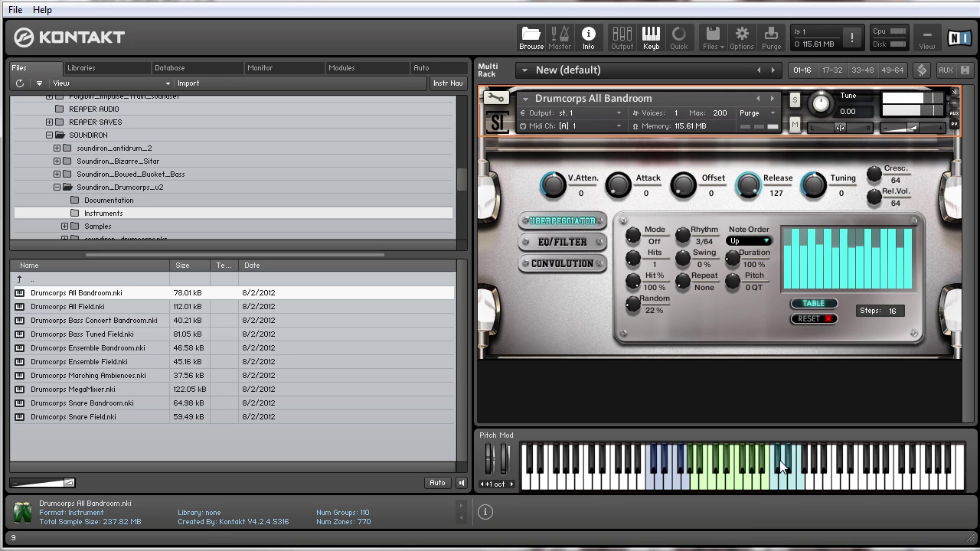
{"action": "left_click", "coordinate": [779, 463]}
{"action": "left_click", "coordinate": [785, 481]}
{"action": "left_click", "coordinate": [787, 467]}
{"action": "left_click", "coordinate": [792, 479]}
{"action": "left_click", "coordinate": [796, 480]}
{"action": "left_click", "coordinate": [787, 466]}
{"action": "left_click", "coordinate": [784, 481]}
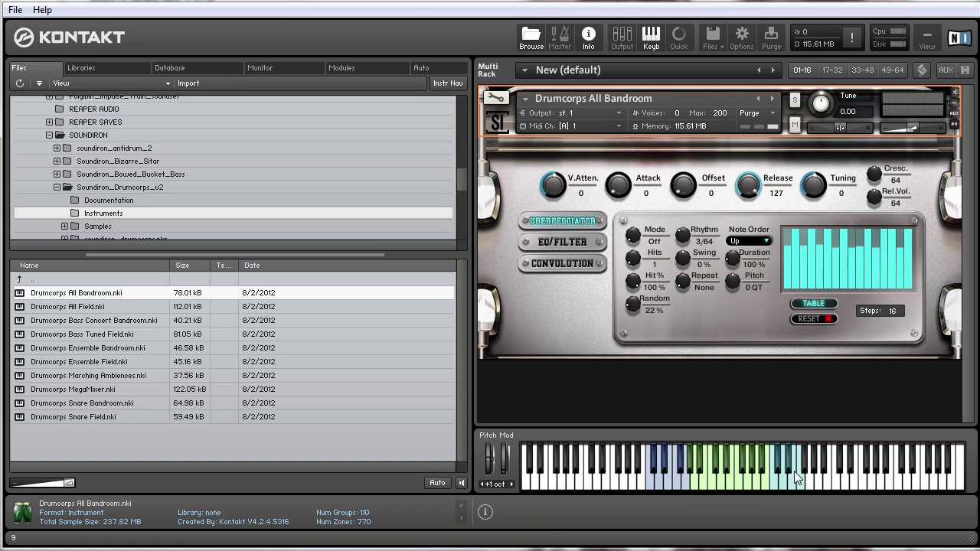
{"action": "left_click", "coordinate": [798, 458]}
{"action": "left_click", "coordinate": [795, 456]}
{"action": "left_click", "coordinate": [790, 455]}
{"action": "left_click", "coordinate": [781, 484]}
{"action": "left_click", "coordinate": [791, 479]}
{"action": "left_click", "coordinate": [788, 484]}
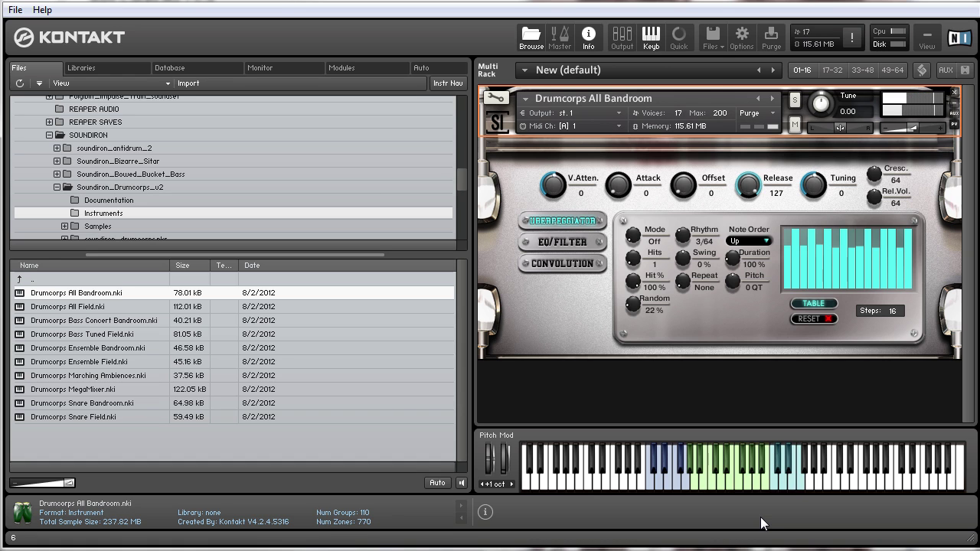
Load the Drumcorps All Field instrument in place of All Bandroom and audition its blue-coloured keys.
{"action": "double_click", "coordinate": [79, 306]}
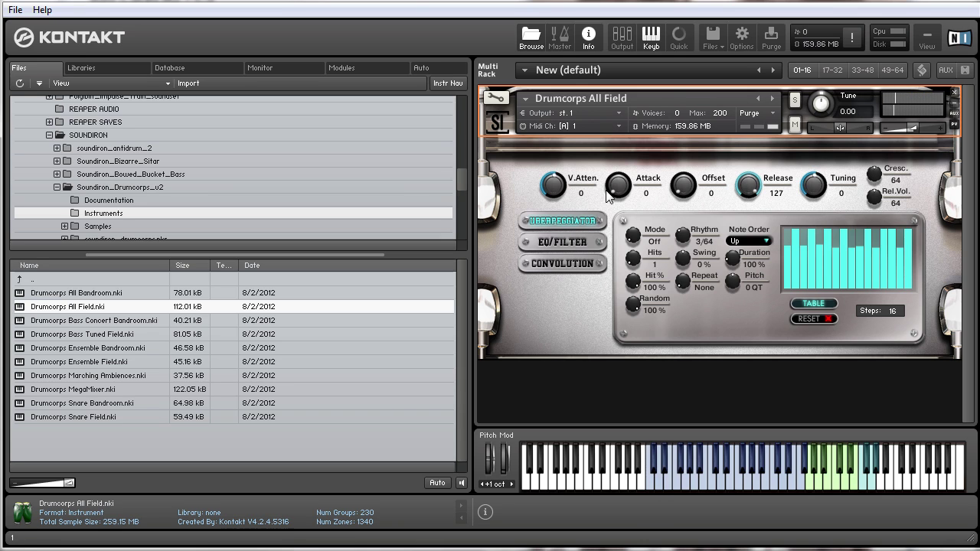
{"action": "left_click", "coordinate": [699, 477]}
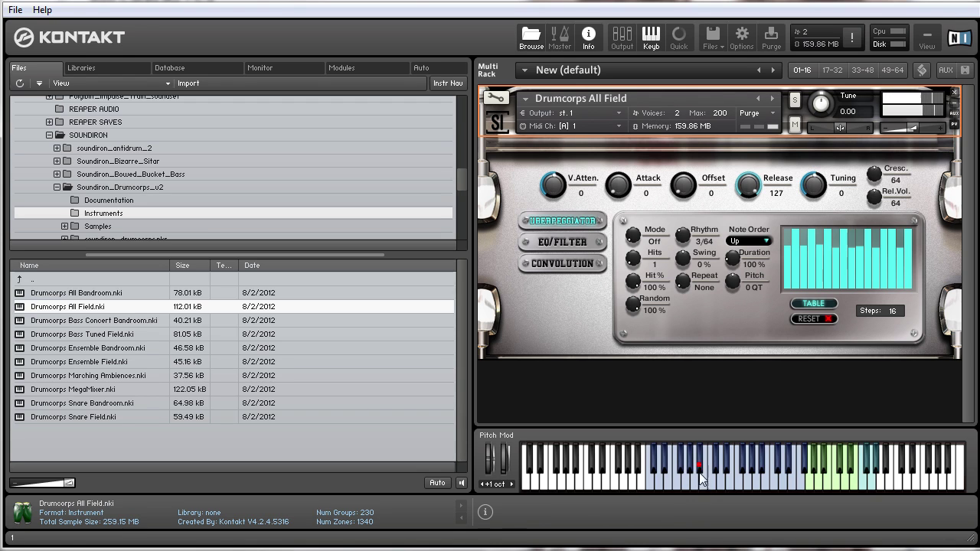
{"action": "left_click", "coordinate": [748, 479]}
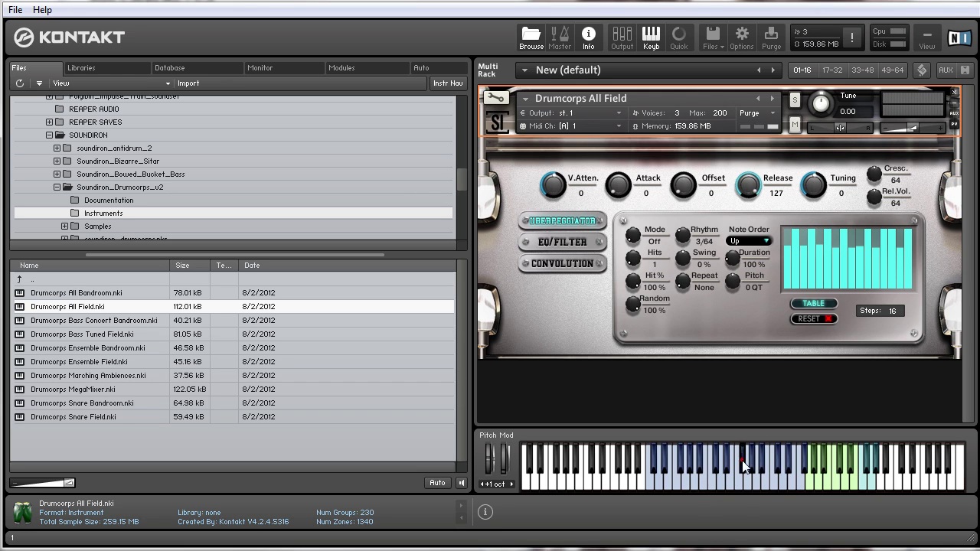
{"action": "left_click", "coordinate": [740, 459]}
{"action": "left_click", "coordinate": [754, 468]}
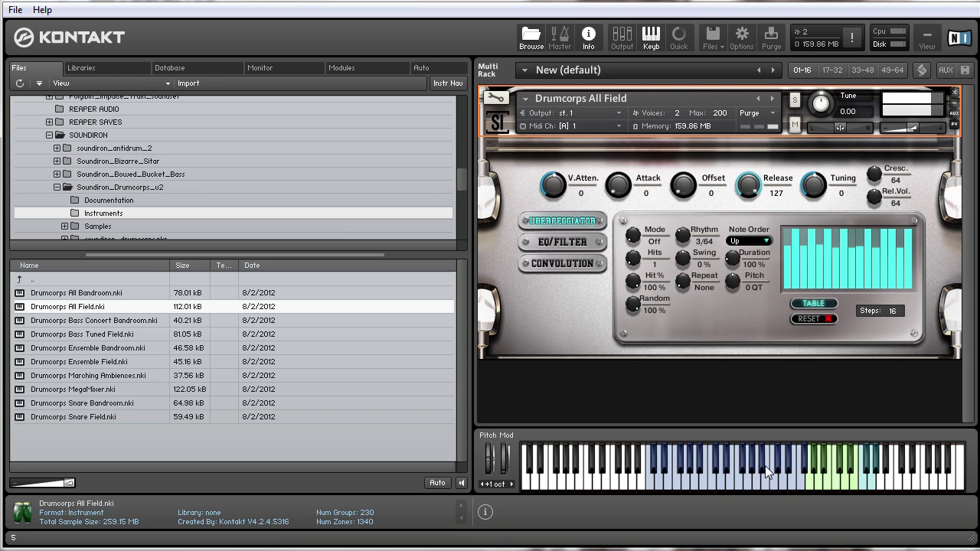
{"action": "left_click", "coordinate": [758, 476]}
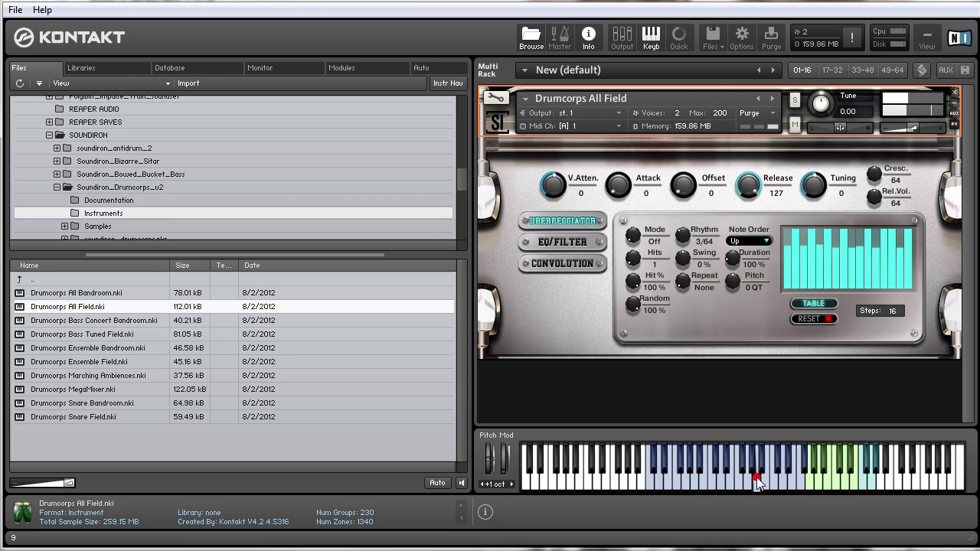
{"action": "left_click", "coordinate": [797, 479]}
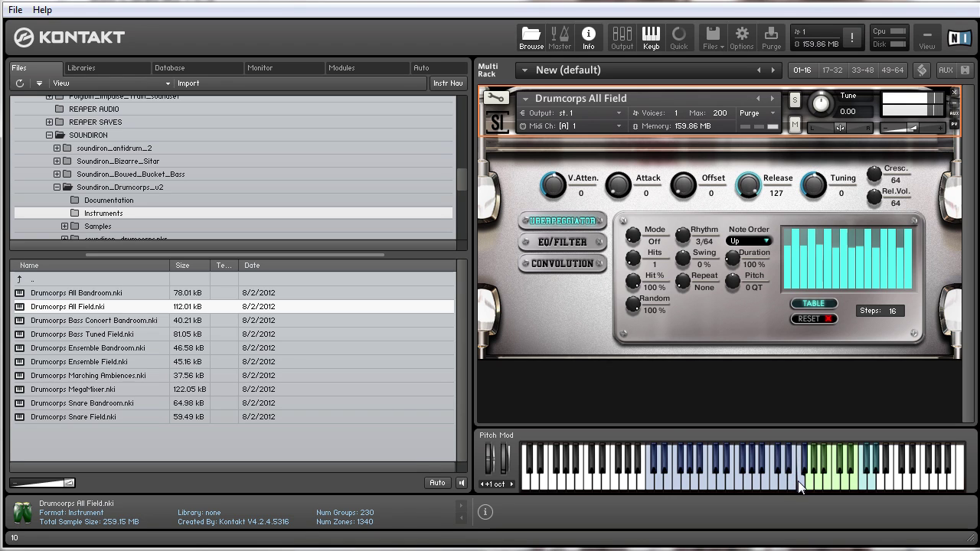
{"action": "left_click", "coordinate": [793, 481]}
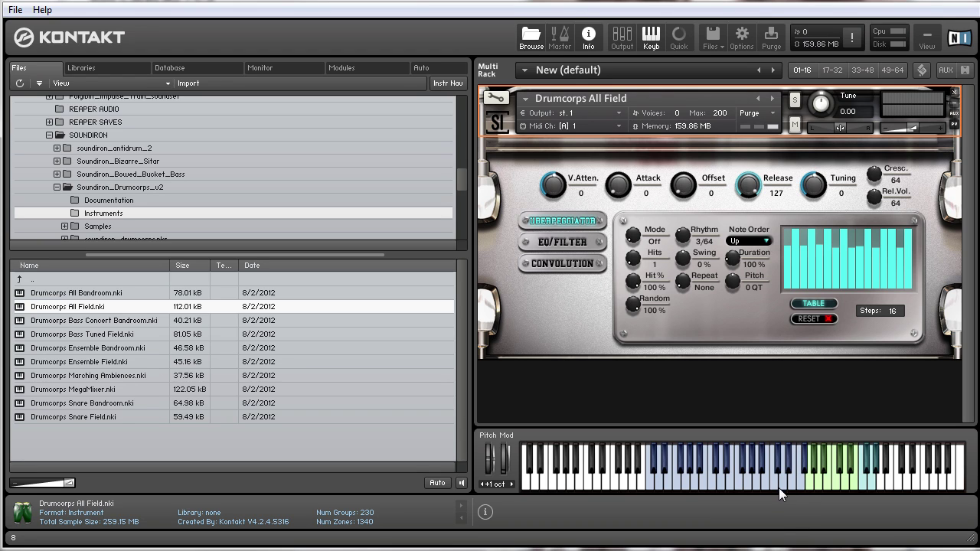
{"action": "left_click", "coordinate": [793, 484]}
Audition the lower and middle green-coloured keys of the All Field instrument.
{"action": "left_click", "coordinate": [817, 470]}
{"action": "left_click", "coordinate": [810, 468]}
{"action": "left_click", "coordinate": [809, 486]}
{"action": "left_click", "coordinate": [826, 477]}
{"action": "left_click", "coordinate": [836, 482]}
{"action": "left_click", "coordinate": [809, 480]}
{"action": "left_click", "coordinate": [819, 482]}
{"action": "left_click", "coordinate": [830, 478]}
{"action": "left_click", "coordinate": [836, 470]}
Audition the highest green-coloured keys of All Field, comparing them with a middle green key.
{"action": "left_click", "coordinate": [849, 475]}
{"action": "left_click", "coordinate": [850, 469]}
{"action": "left_click", "coordinate": [827, 478]}
{"action": "left_click", "coordinate": [827, 477]}
{"action": "left_click", "coordinate": [852, 469]}
{"action": "left_click", "coordinate": [852, 468]}
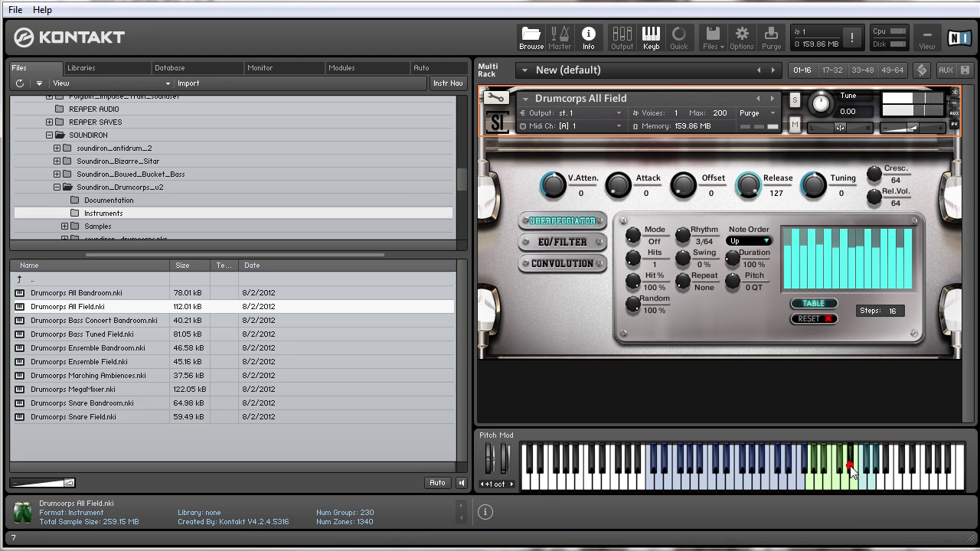
{"action": "left_click", "coordinate": [856, 479]}
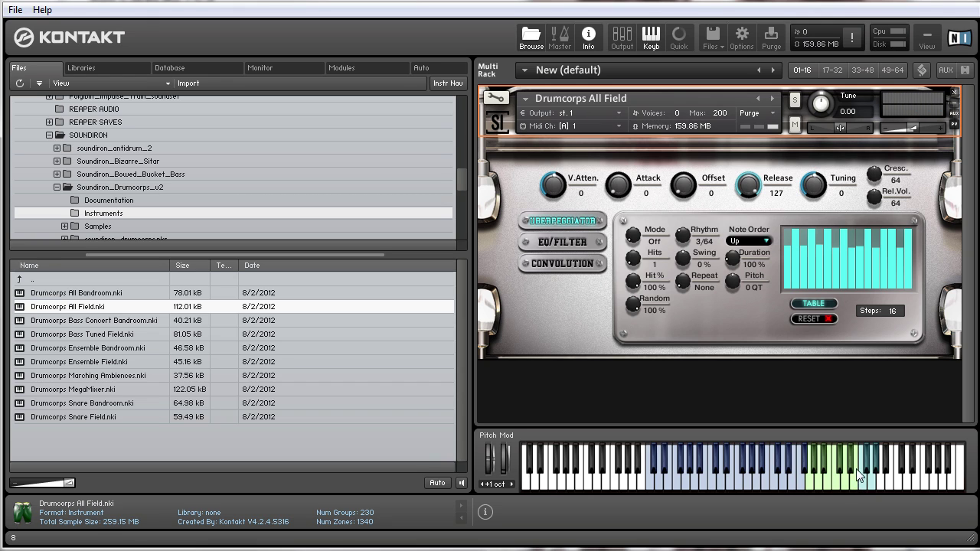
{"action": "left_click", "coordinate": [856, 468]}
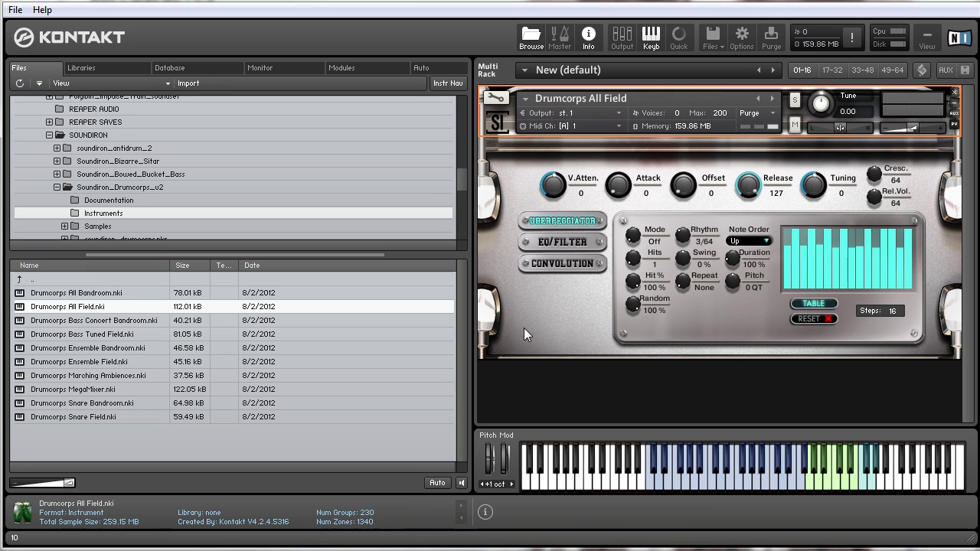
Switch to the library's product page, look through its description, components and tech specs, and return to Kontakt.
{"action": "left_click_drag", "start_coordinate": [337, 255], "coordinate": [349, 306]}
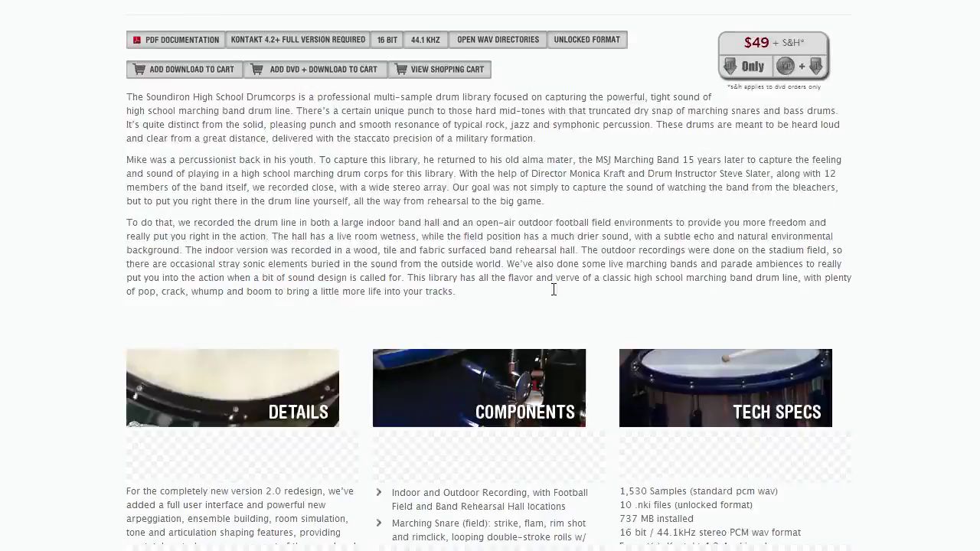
{"action": "scroll", "coordinate": [559, 295], "scroll_direction": "down", "scroll_amount": 10}
{"action": "scroll", "coordinate": [565, 304], "scroll_direction": "down", "scroll_amount": 7}
{"action": "scroll", "coordinate": [678, 372], "scroll_direction": "up", "scroll_amount": 20}
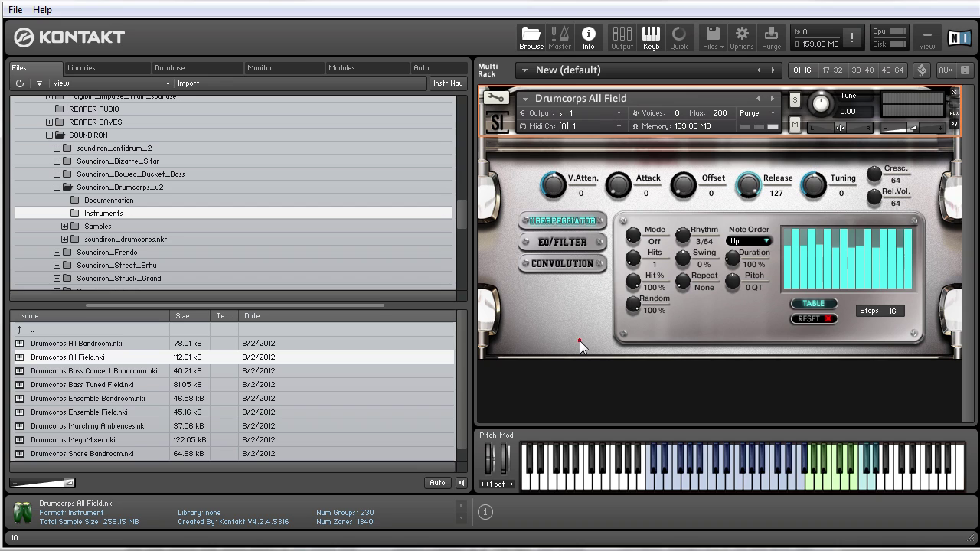
{"action": "left_click", "coordinate": [580, 344]}
Shrink the folder tree area so that the file list shows all the Drumcorps instruments.
{"action": "scroll", "coordinate": [469, 359], "scroll_direction": "down", "scroll_amount": 1}
{"action": "scroll", "coordinate": [469, 360], "scroll_direction": "up", "scroll_amount": 1}
{"action": "left_click_drag", "start_coordinate": [242, 306], "coordinate": [230, 274]}
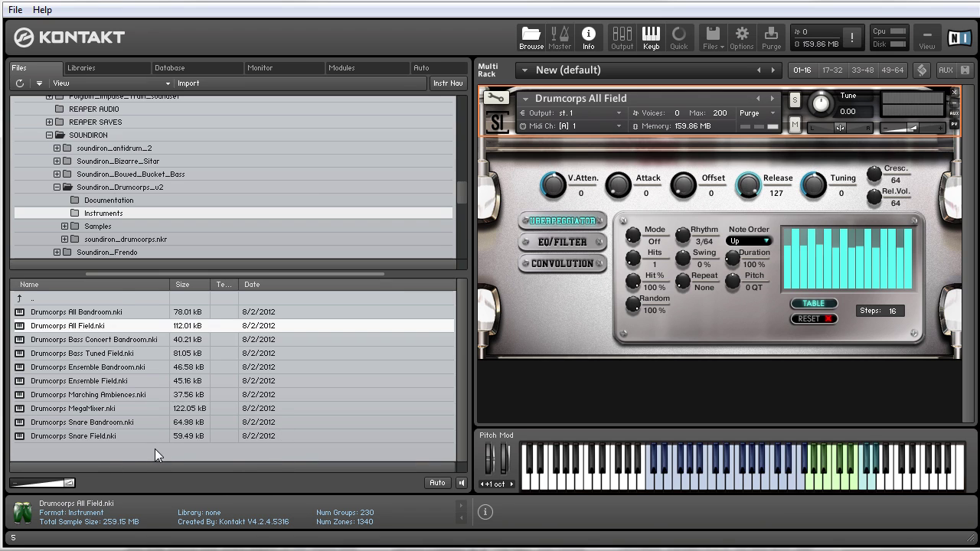
Replace the loaded instrument with Drumcorps Bass Concert Bandroom and audition several of its blue-coloured keys.
{"action": "left_click", "coordinate": [109, 436]}
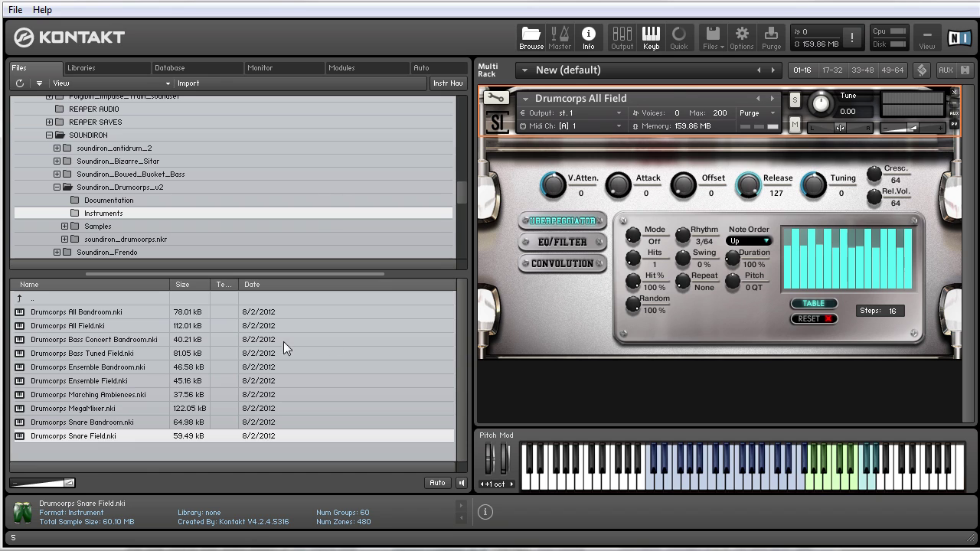
{"action": "left_click", "coordinate": [91, 341]}
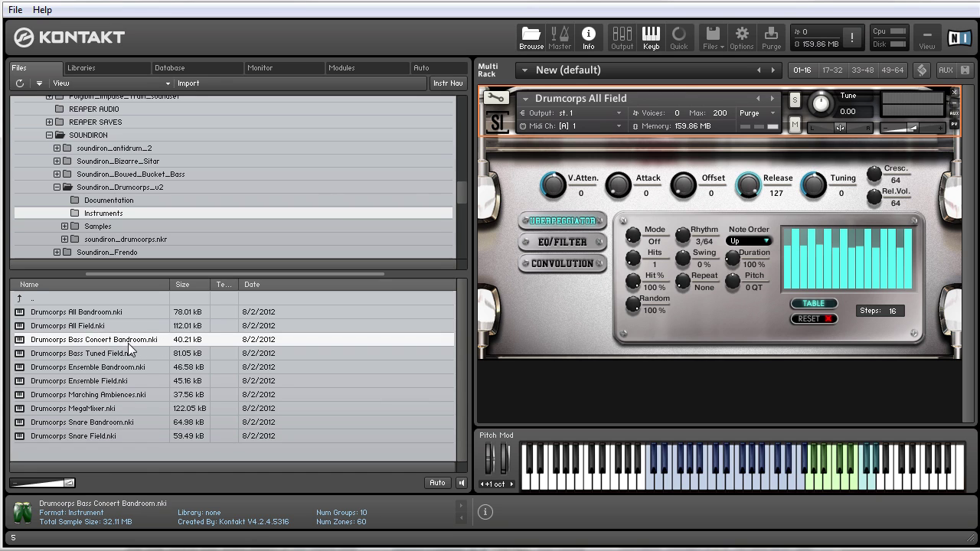
{"action": "left_click_drag", "start_coordinate": [127, 344], "coordinate": [629, 121]}
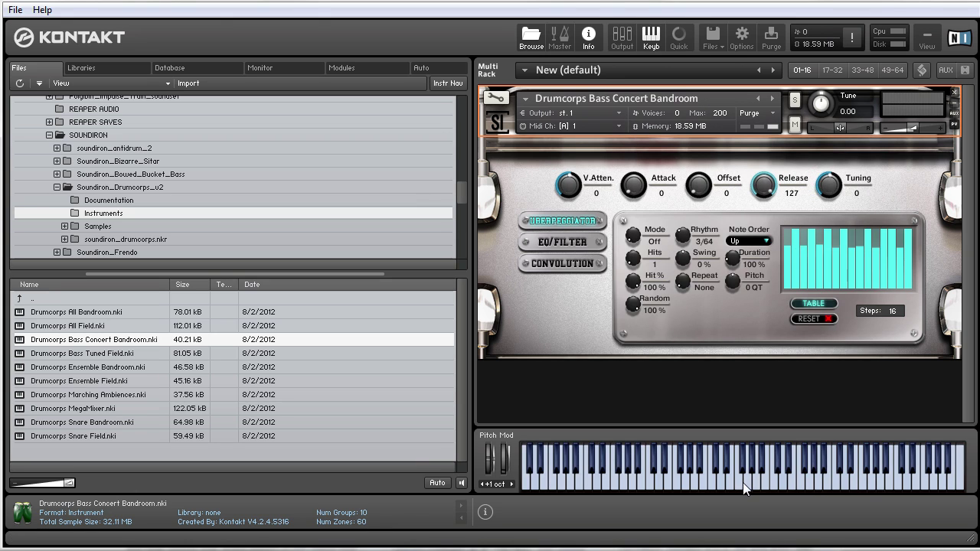
{"action": "left_click", "coordinate": [739, 482]}
{"action": "left_click", "coordinate": [735, 483]}
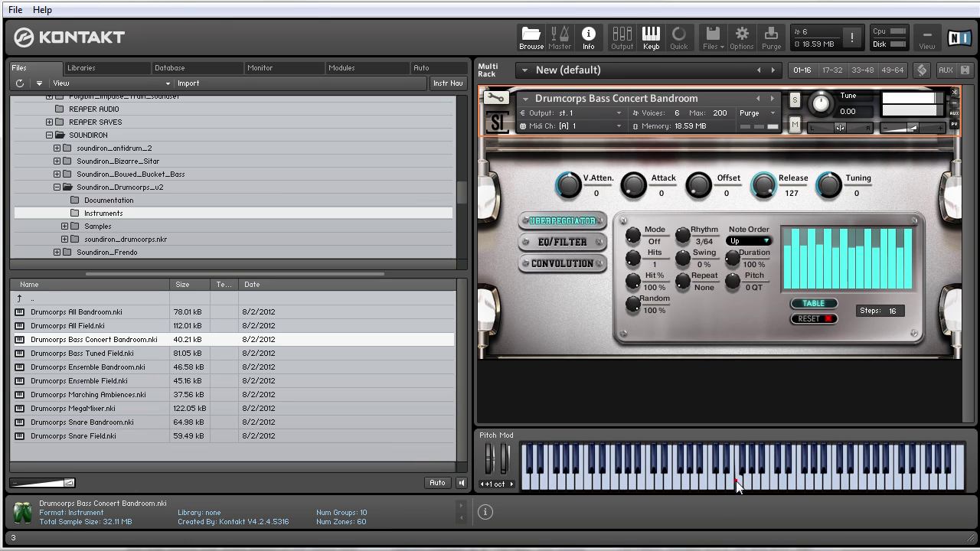
{"action": "left_click", "coordinate": [824, 480]}
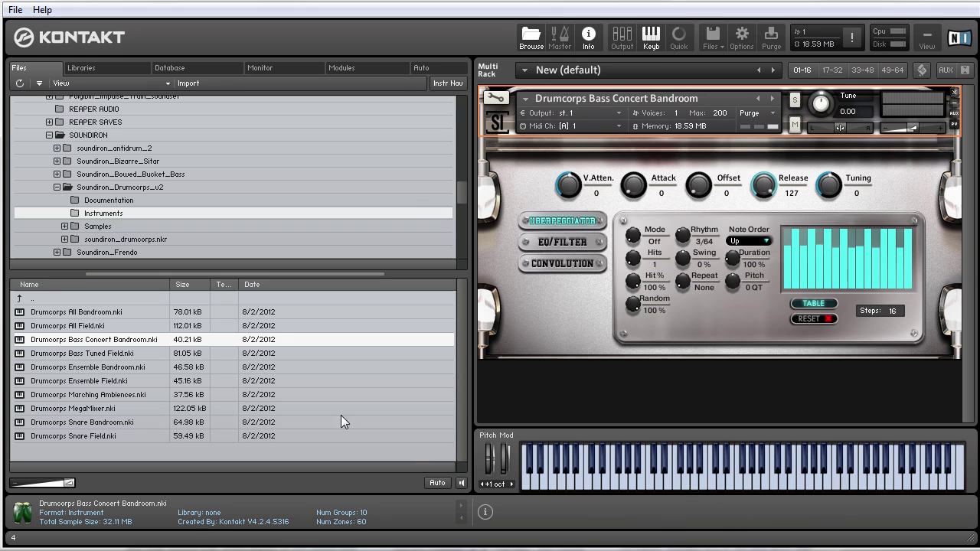
Replace the loaded instrument with Drumcorps Bass Tuned Field and audition one of its blue-coloured keys.
{"action": "left_click_drag", "start_coordinate": [90, 357], "coordinate": [635, 123]}
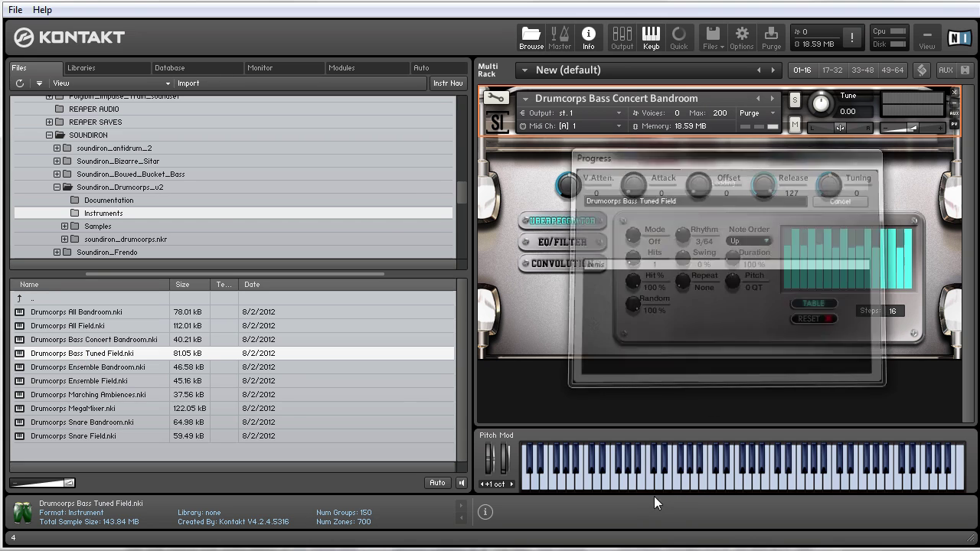
{"action": "left_click", "coordinate": [691, 484]}
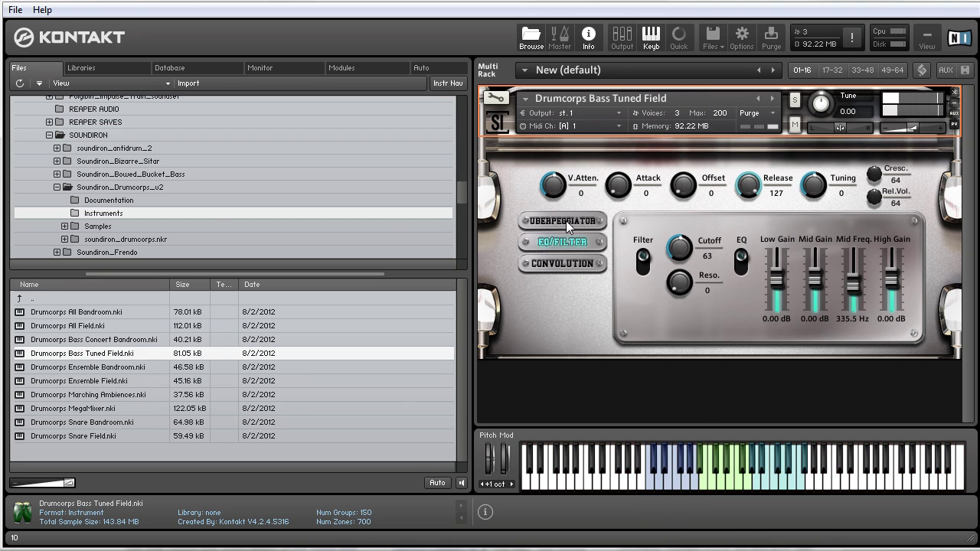
{"action": "left_click", "coordinate": [115, 326]}
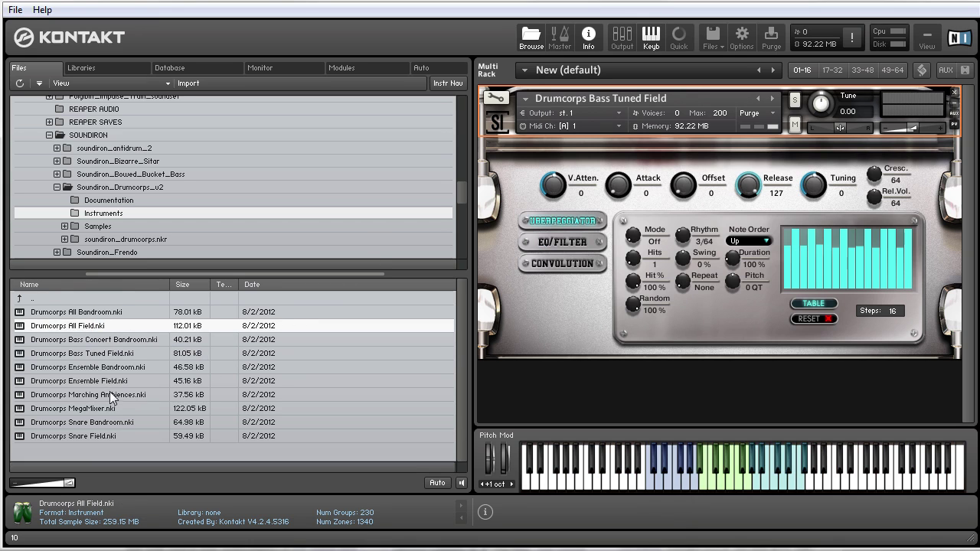
Replace the loaded instrument with Drumcorps Marching Ambiences and audition several of its blue-coloured keys.
{"action": "left_click_drag", "start_coordinate": [109, 381], "coordinate": [117, 399]}
{"action": "left_click", "coordinate": [118, 399]}
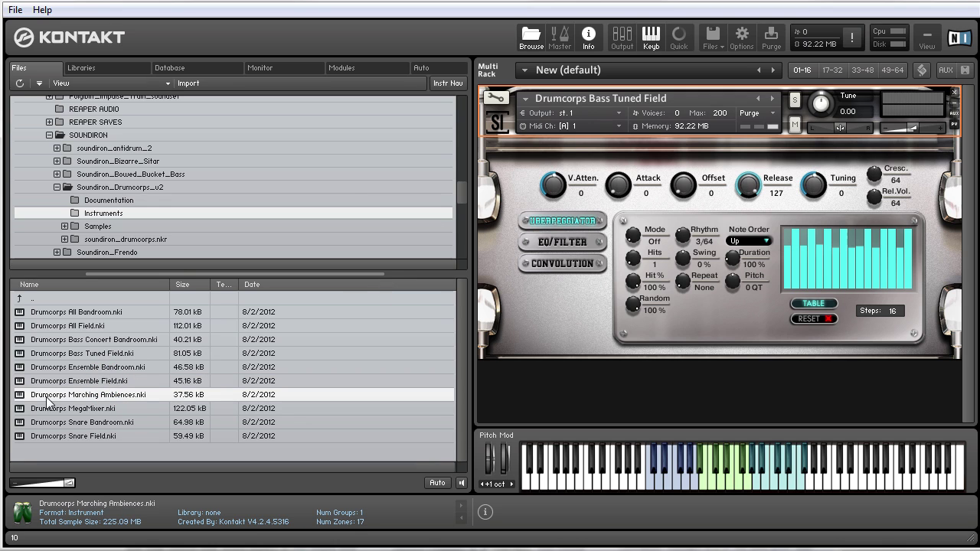
{"action": "left_click_drag", "start_coordinate": [46, 396], "coordinate": [633, 118]}
{"action": "left_click", "coordinate": [675, 484]}
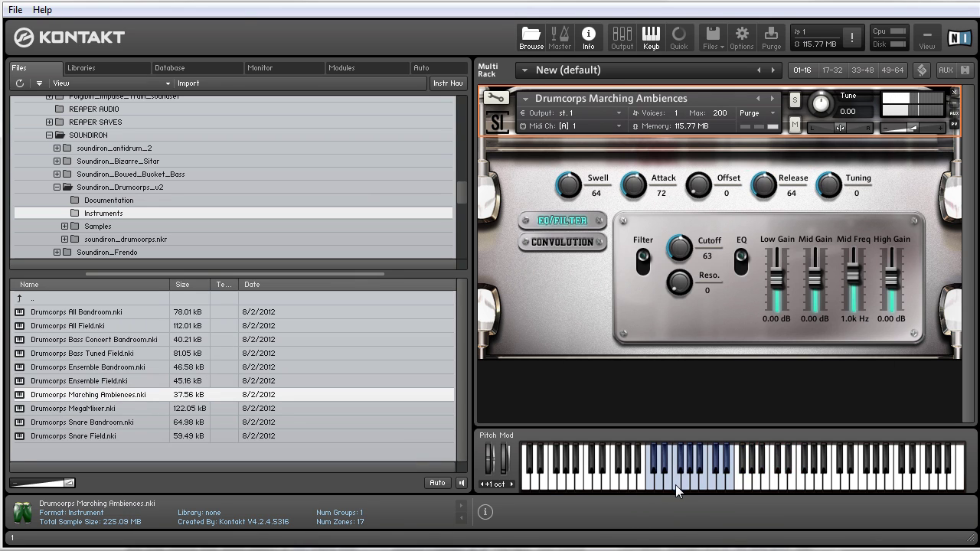
{"action": "left_click", "coordinate": [714, 477]}
{"action": "left_click", "coordinate": [663, 473]}
Replace the loaded instrument with Drumcorps Ensemble Bandroom and audition keys on both sides of the green and blue boundary.
{"action": "left_click", "coordinate": [91, 408]}
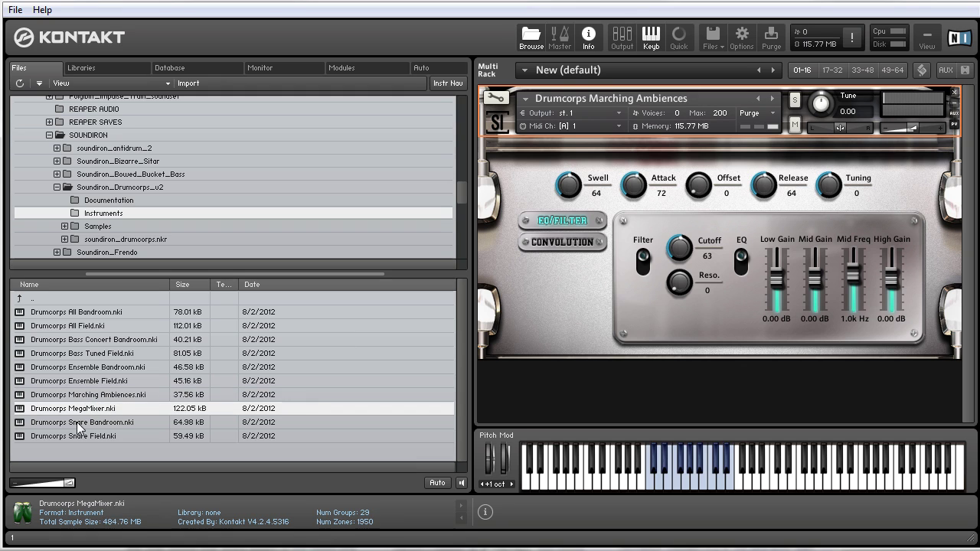
{"action": "left_click", "coordinate": [93, 369]}
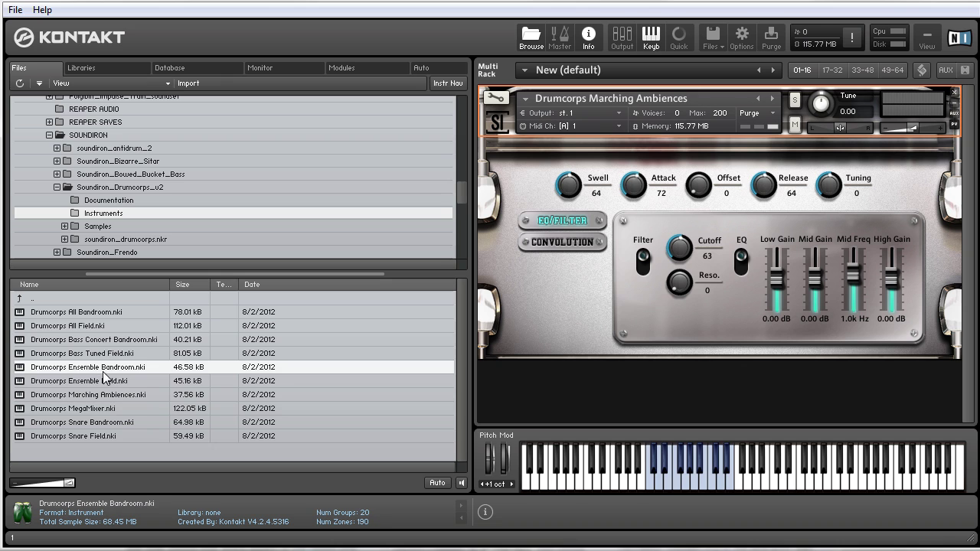
{"action": "left_click_drag", "start_coordinate": [105, 368], "coordinate": [545, 132]}
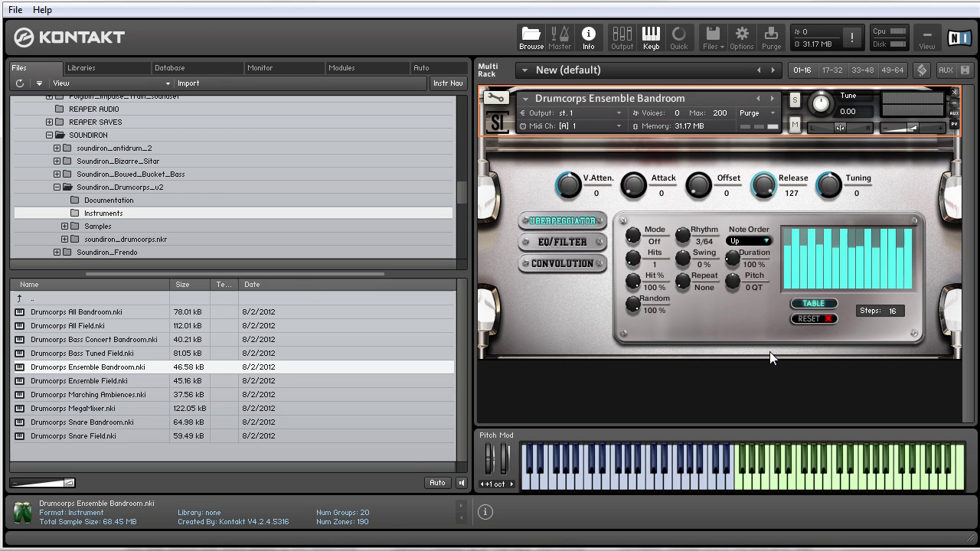
{"action": "left_click", "coordinate": [736, 480]}
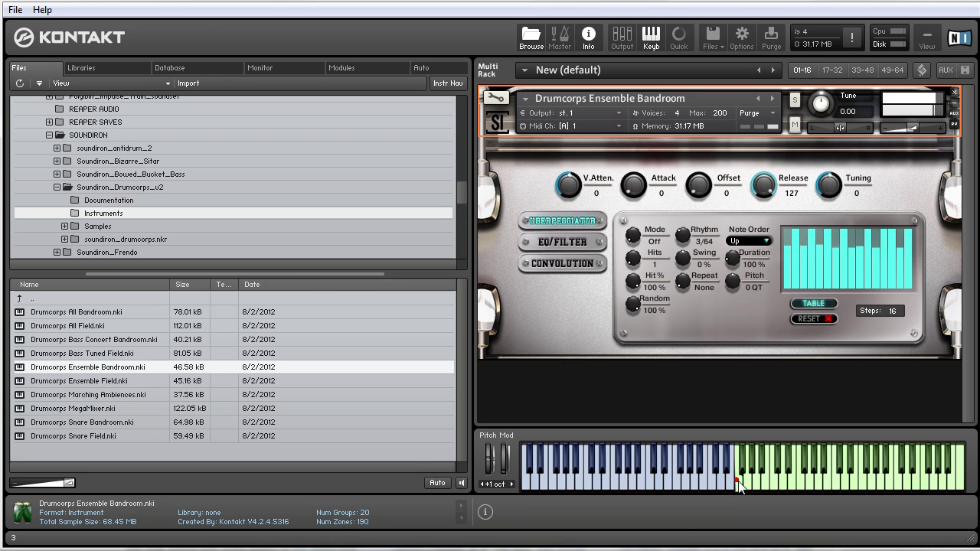
{"action": "left_click", "coordinate": [728, 480]}
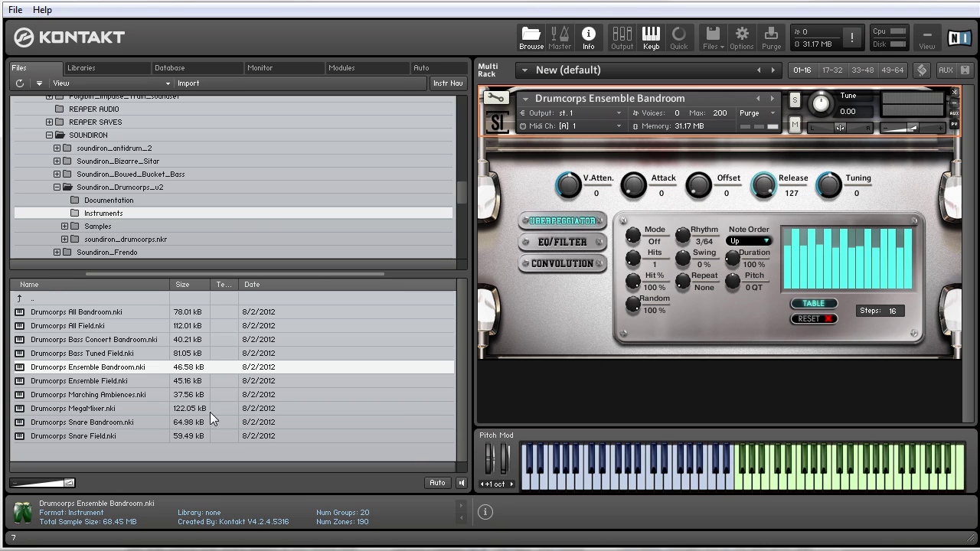
Load the Drumcorps MegaMixer instrument and view the articulation choices for Layer 1 without changing the selection.
{"action": "double_click", "coordinate": [118, 408]}
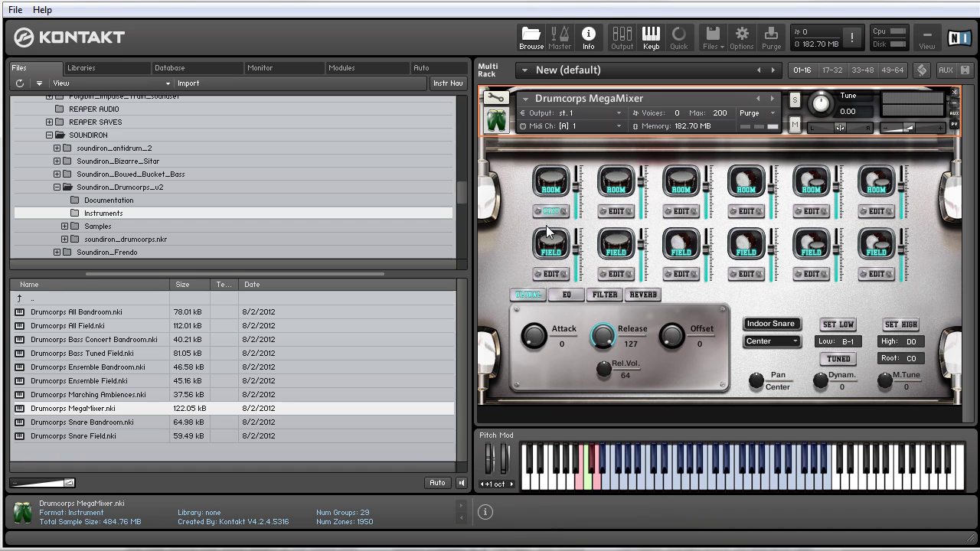
{"action": "left_click", "coordinate": [548, 181]}
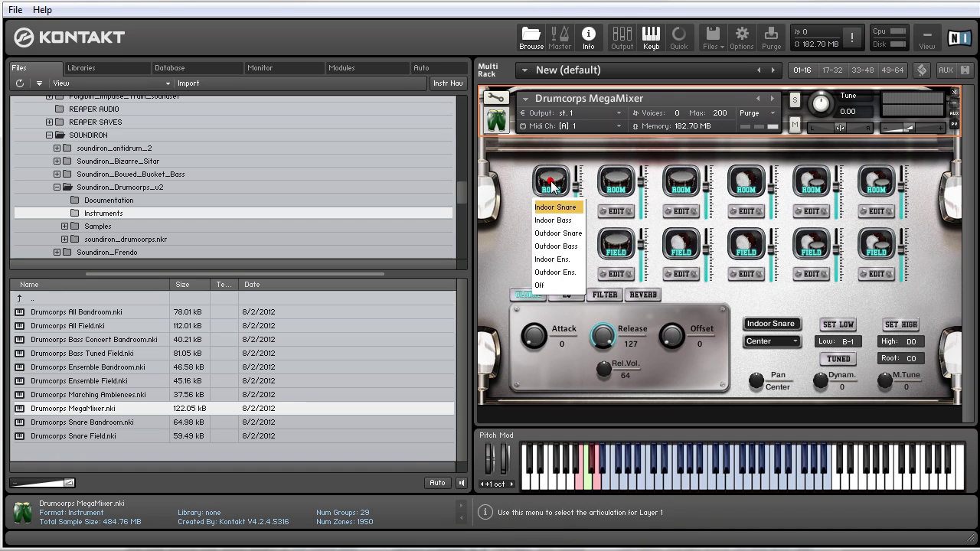
{"action": "left_click", "coordinate": [647, 305]}
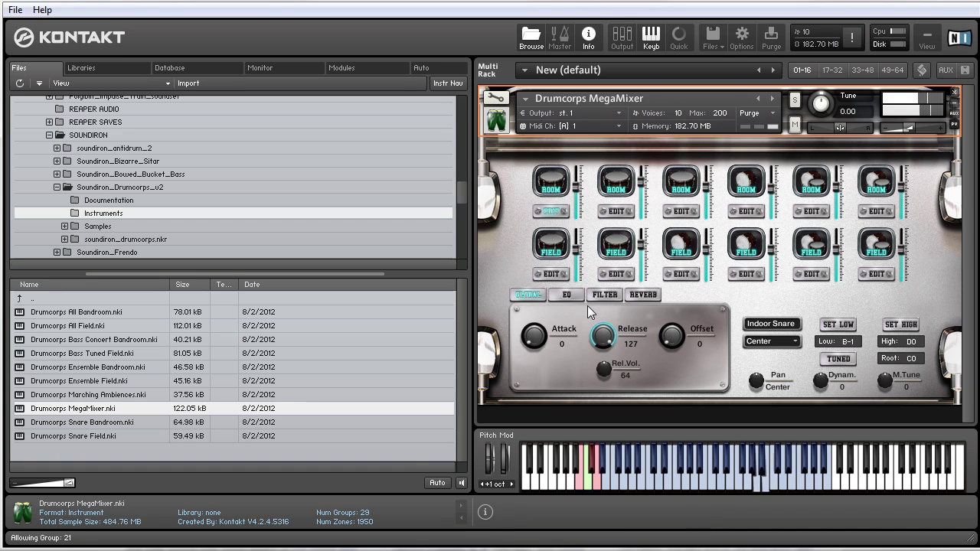
Turn off all twelve MegaMixer layers by setting their articulations to Off.
{"action": "left_click", "coordinate": [616, 211]}
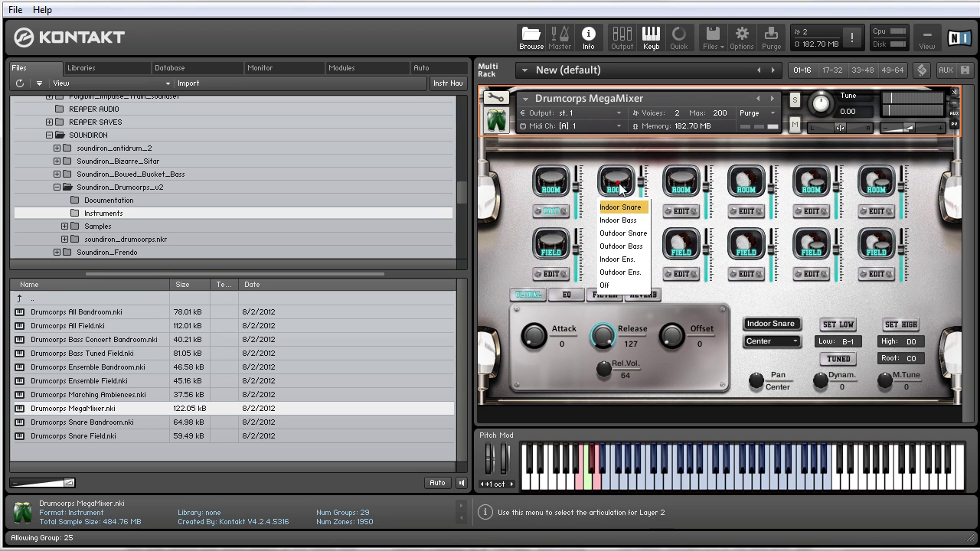
{"action": "left_click", "coordinate": [619, 282]}
{"action": "left_click", "coordinate": [681, 211]}
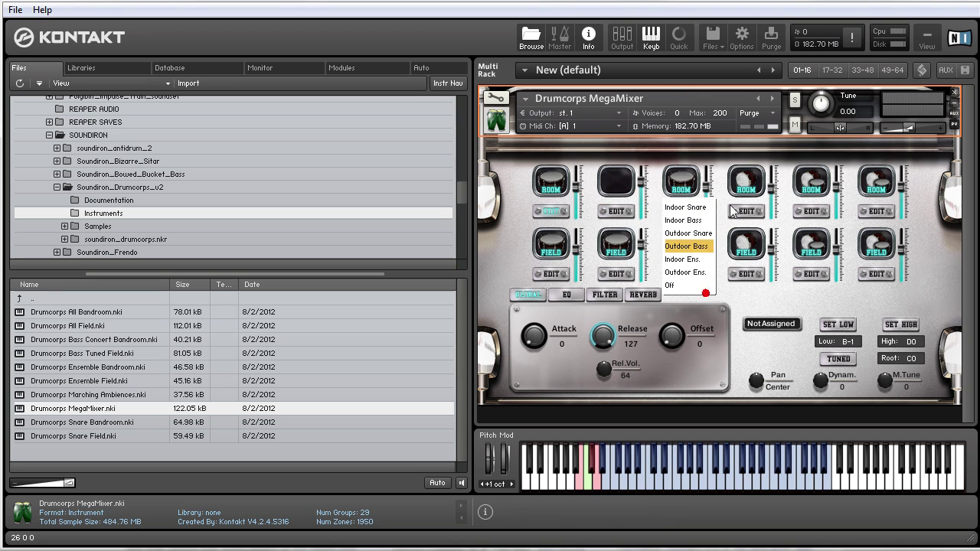
{"action": "left_click", "coordinate": [687, 288]}
{"action": "left_click", "coordinate": [876, 212]}
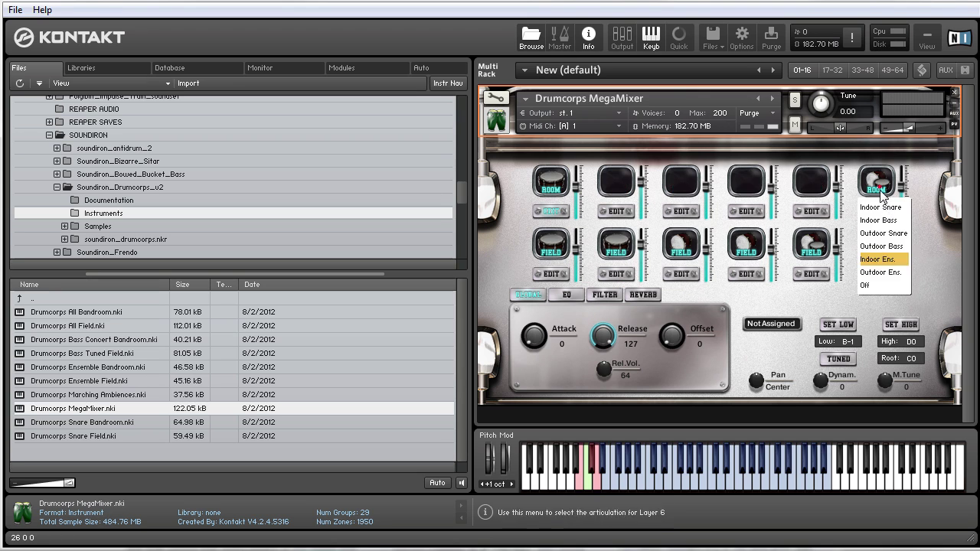
{"action": "left_click", "coordinate": [869, 289]}
{"action": "left_click", "coordinate": [877, 274]}
{"action": "left_click", "coordinate": [886, 348]}
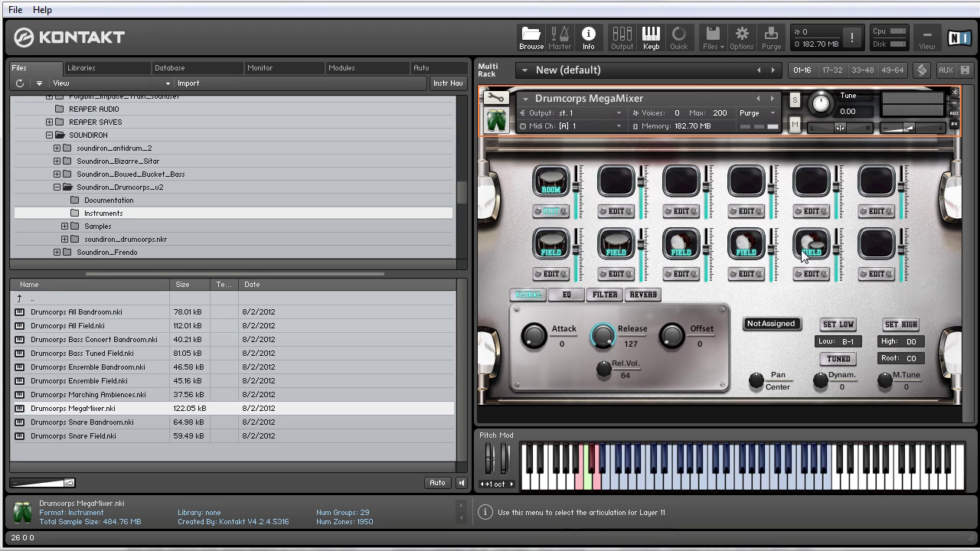
Assign Outdoor Bass to Layer 1 and set its key range from C1 to C#1.
{"action": "left_click", "coordinate": [549, 211]}
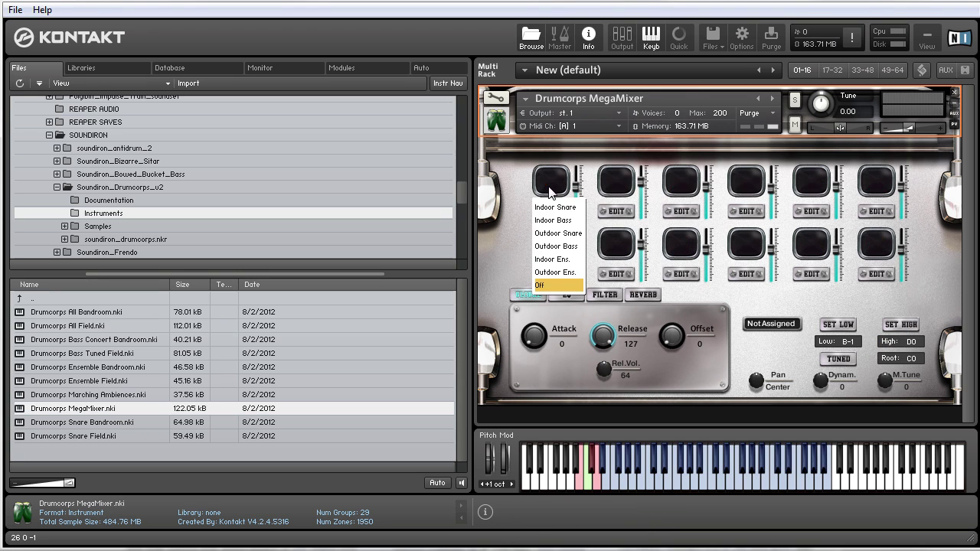
{"action": "left_click", "coordinate": [555, 245]}
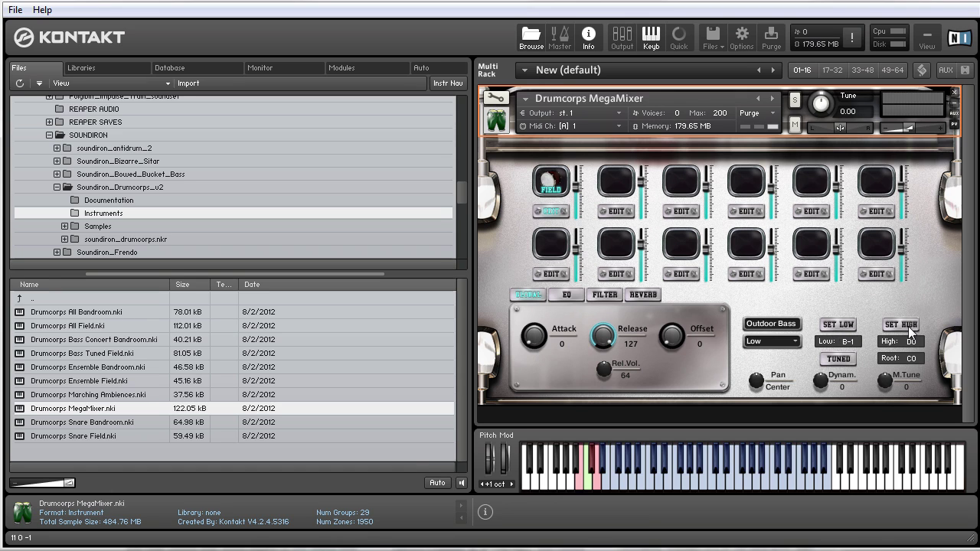
{"action": "left_click", "coordinate": [840, 326]}
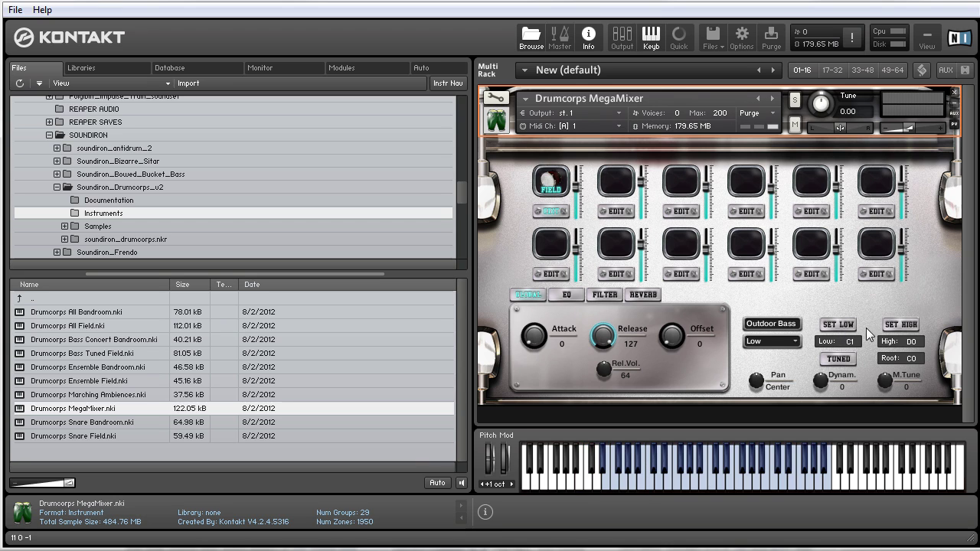
{"action": "left_click", "coordinate": [893, 328]}
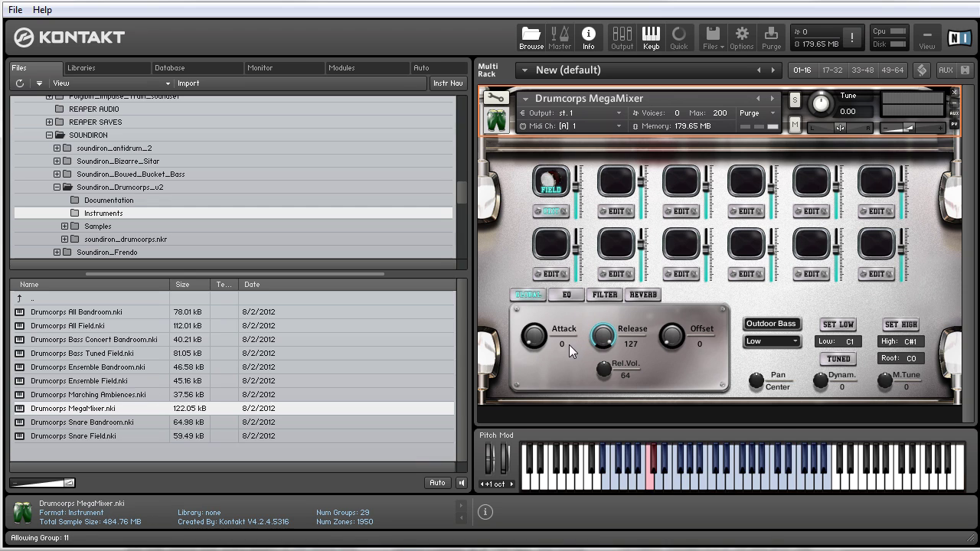
Set Layer 1's Outdoor Bass drum to Highest and audition it within its assigned key range.
{"action": "left_click", "coordinate": [775, 342]}
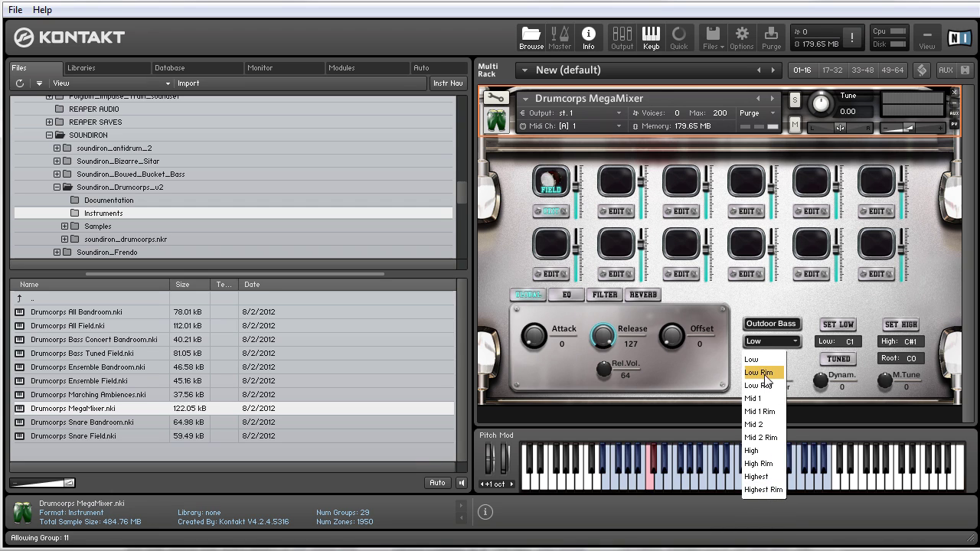
{"action": "left_click", "coordinate": [775, 478]}
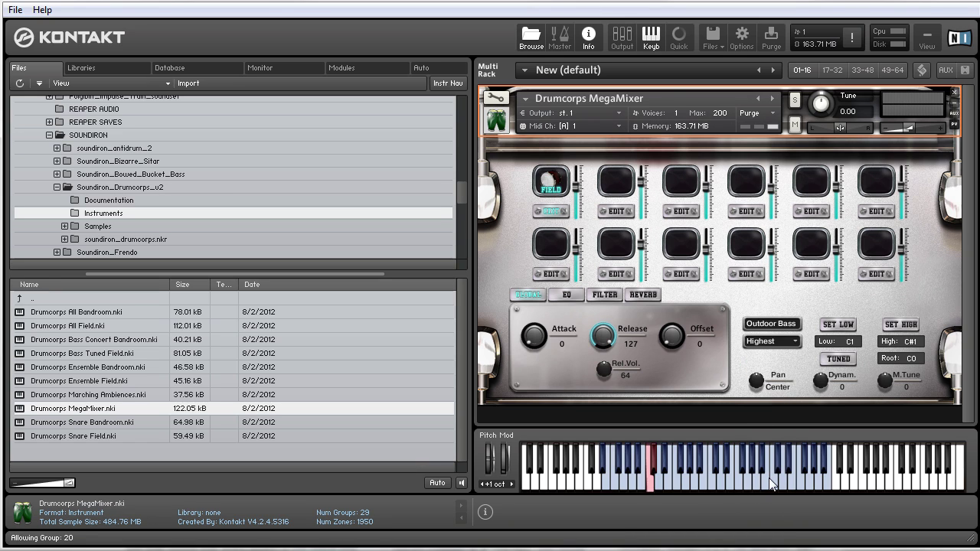
{"action": "left_click", "coordinate": [791, 346]}
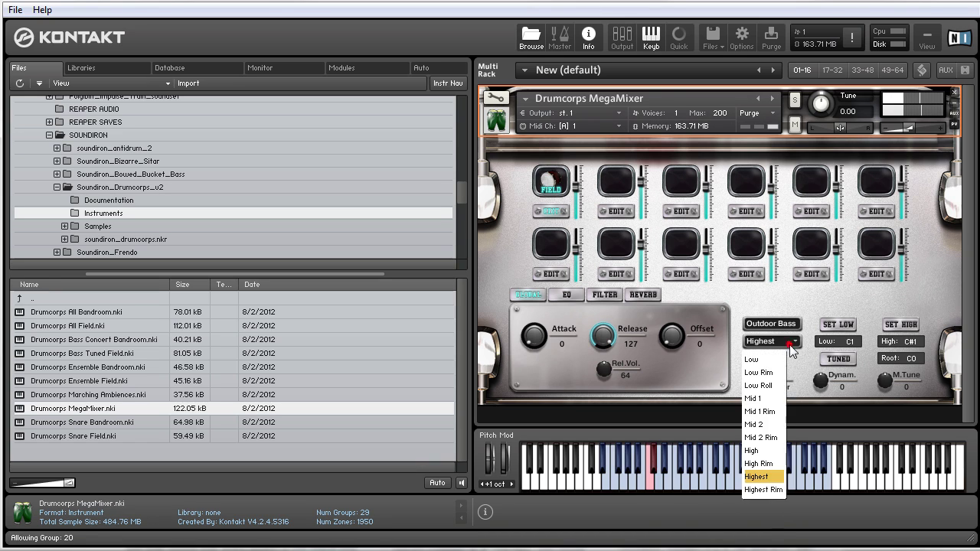
{"action": "left_click", "coordinate": [770, 479]}
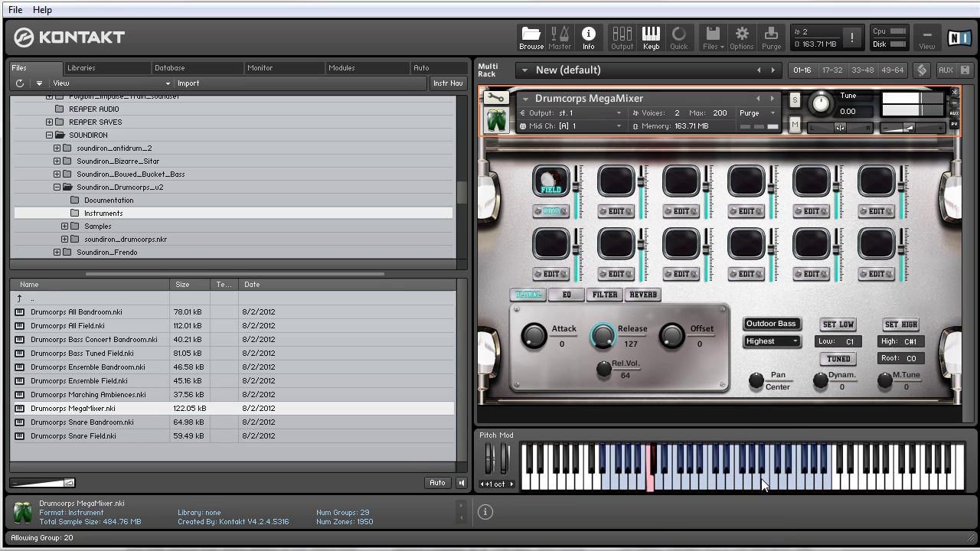
Switch Layer 1's Outdoor Bass drum to High, Mid 2, Mid 1 and Low in turn, auditioning the variations.
{"action": "left_click", "coordinate": [791, 344]}
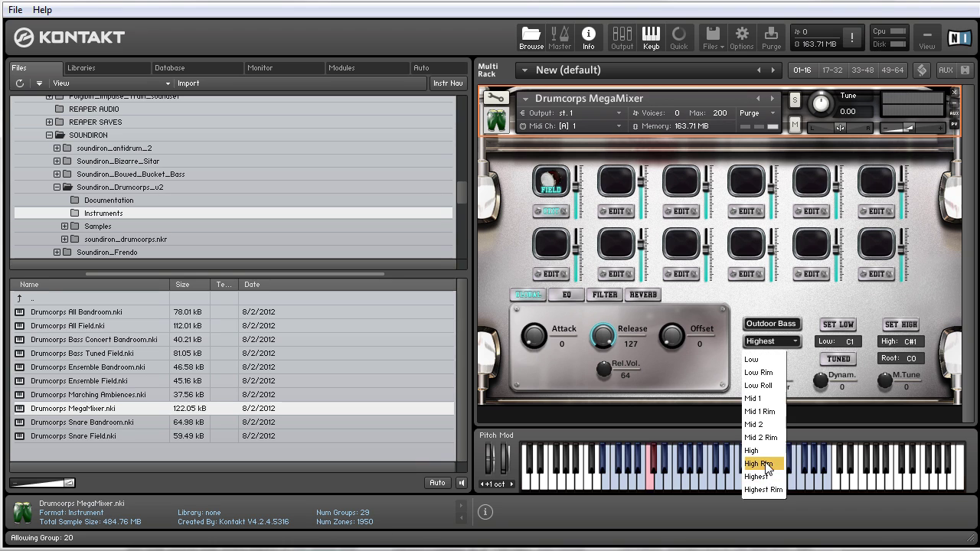
{"action": "left_click", "coordinate": [756, 450]}
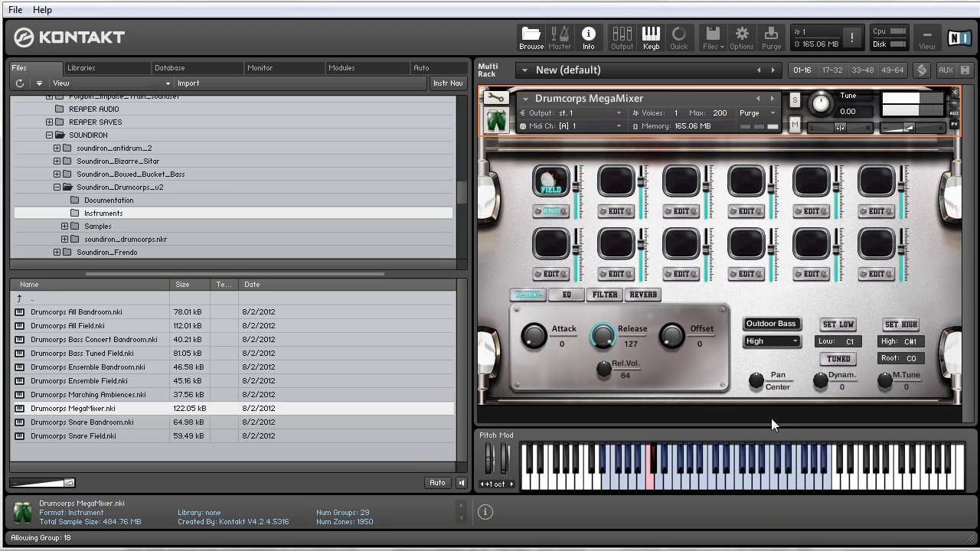
{"action": "left_click", "coordinate": [791, 342]}
{"action": "left_click", "coordinate": [763, 425]}
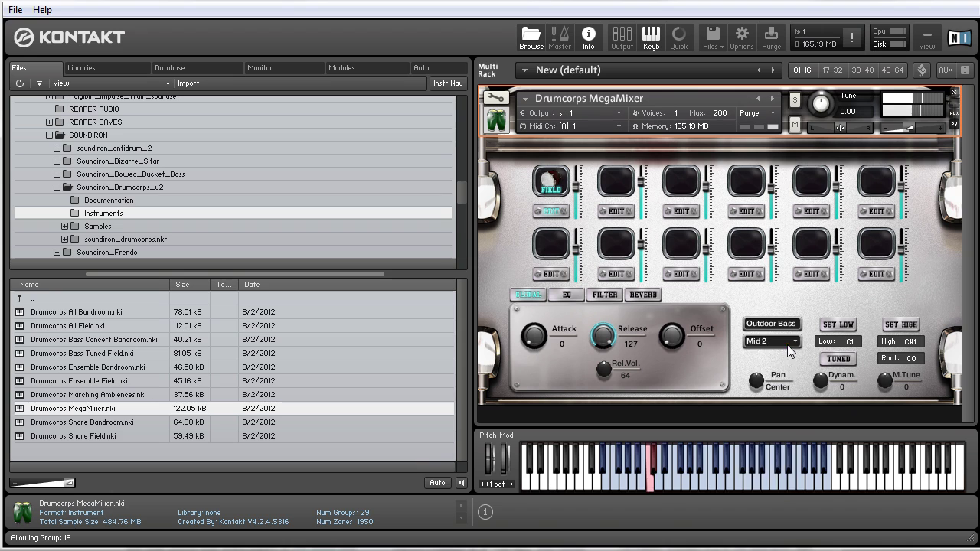
{"action": "left_click", "coordinate": [771, 341]}
{"action": "left_click", "coordinate": [764, 401]}
{"action": "left_click", "coordinate": [771, 342]}
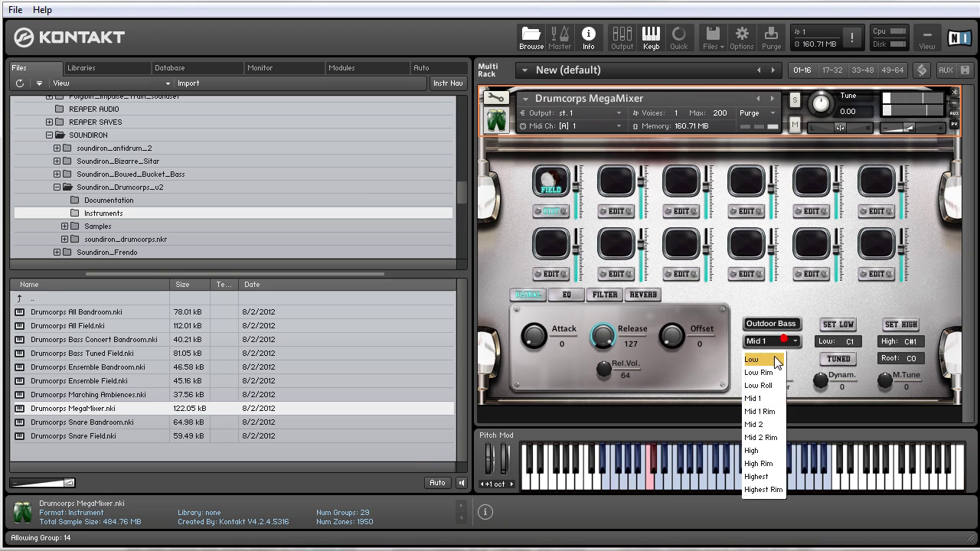
{"action": "left_click", "coordinate": [772, 360]}
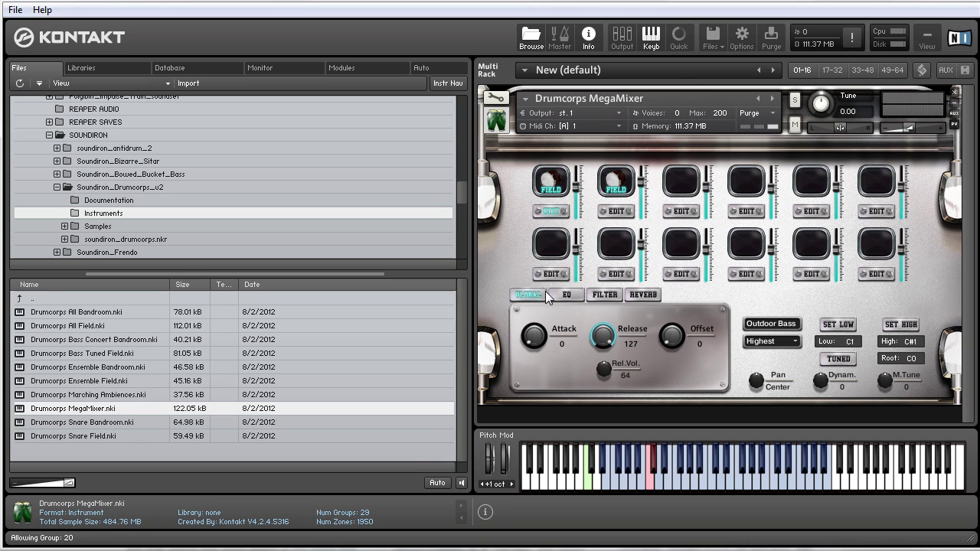
Enable the EQ with low gain at -10.0 dB, mid gain at 7.6 dB and mid frequency at 229.3 Hz.
{"action": "left_click", "coordinate": [569, 296]}
{"action": "left_click", "coordinate": [606, 297]}
{"action": "left_click", "coordinate": [569, 296]}
{"action": "left_click_drag", "start_coordinate": [573, 347], "coordinate": [572, 405]}
{"action": "left_click", "coordinate": [542, 350]}
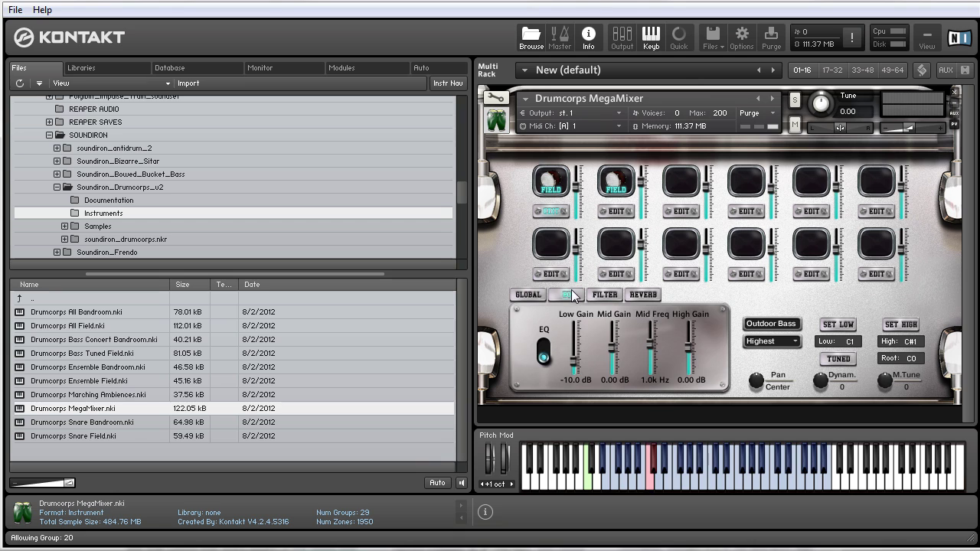
{"action": "left_click_drag", "start_coordinate": [613, 352], "coordinate": [650, 355]}
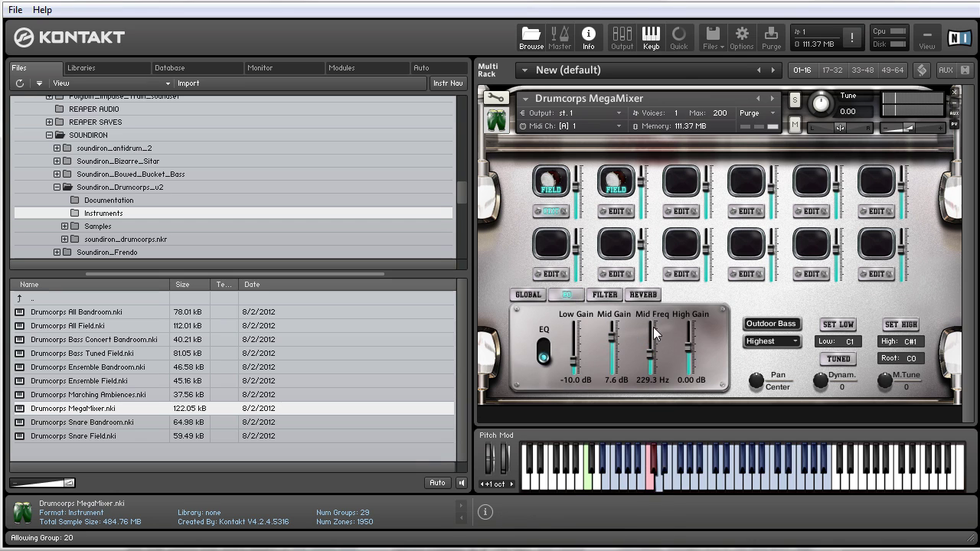
Use Outdoor Bass for Layer 2, set its key range from D1 to D#1, and audition it.
{"action": "left_click", "coordinate": [613, 184]}
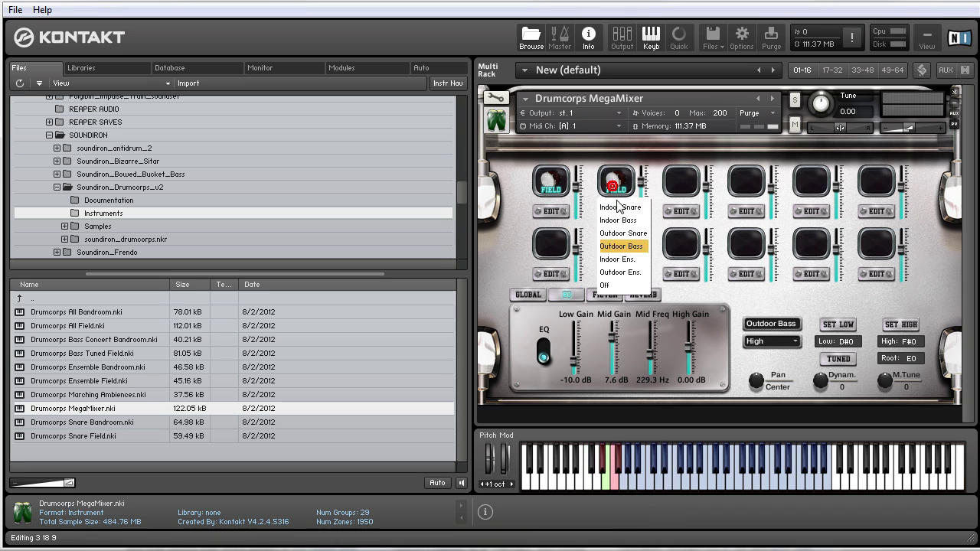
{"action": "left_click", "coordinate": [623, 246]}
{"action": "left_click", "coordinate": [842, 324]}
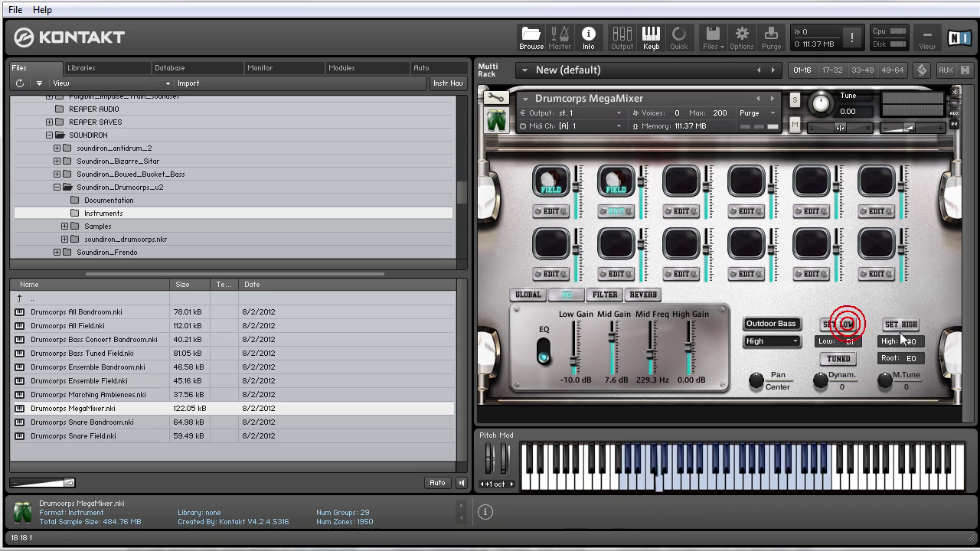
{"action": "left_click", "coordinate": [899, 329]}
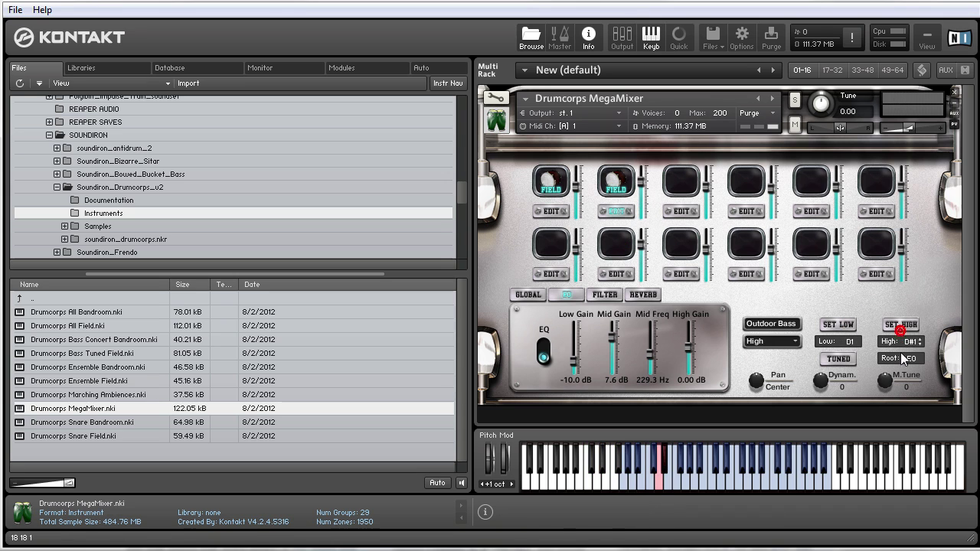
{"action": "left_click", "coordinate": [542, 354]}
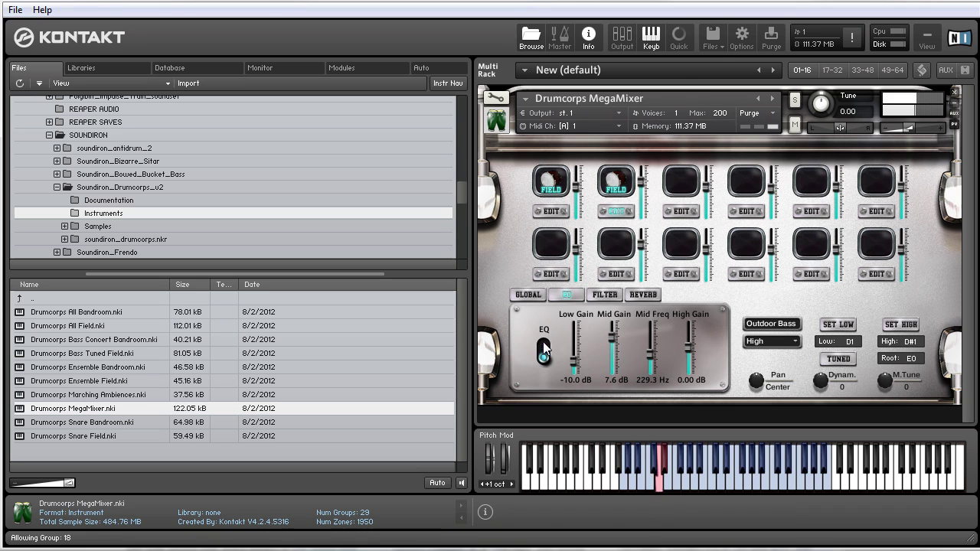
Return to editing Layer 1 and turn on its reverb with the Cath M space.
{"action": "left_click", "coordinate": [552, 213]}
{"action": "left_click", "coordinate": [604, 294]}
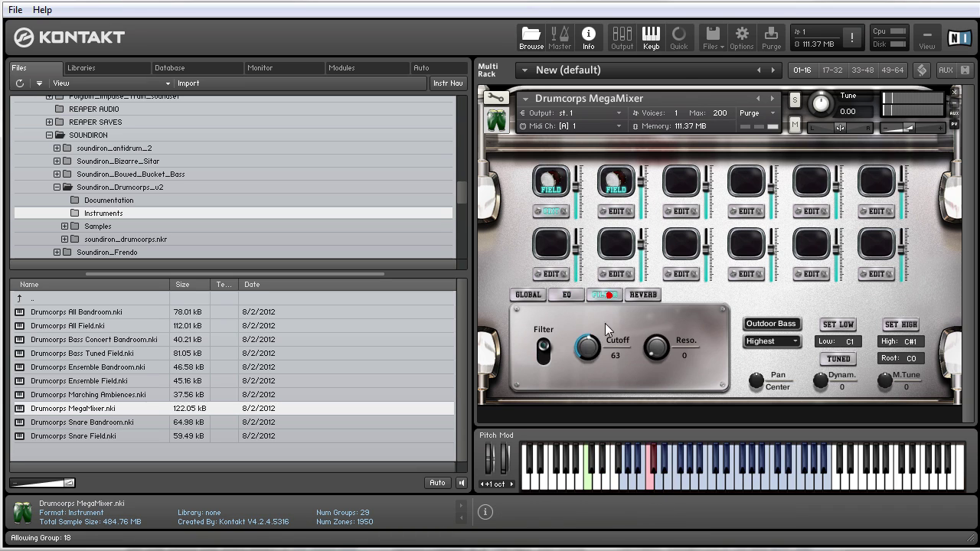
{"action": "left_click", "coordinate": [643, 294]}
{"action": "left_click", "coordinate": [605, 320]}
{"action": "left_click", "coordinate": [535, 331]}
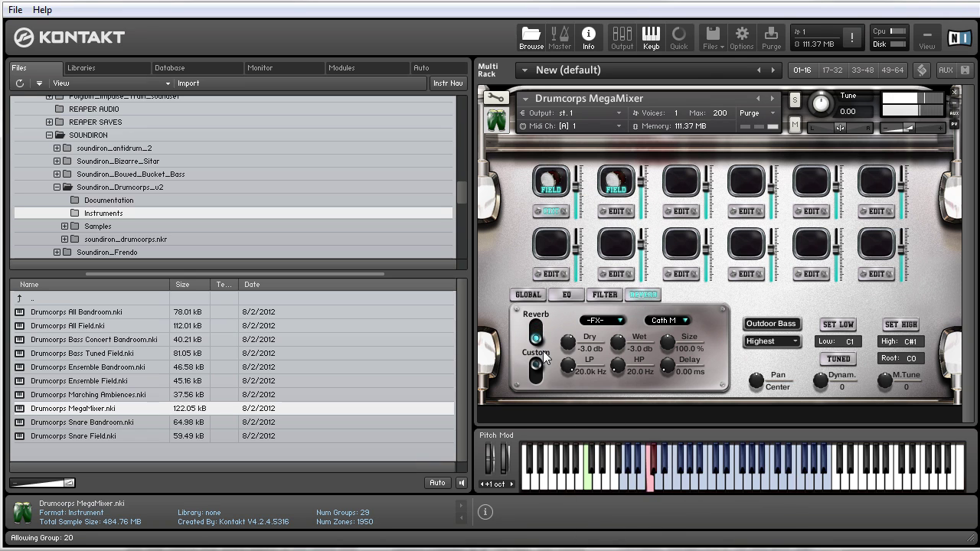
Look through the MegaMixer's Filter, Reverb, EQ and Global settings pages.
{"action": "left_click", "coordinate": [528, 294]}
{"action": "left_click", "coordinate": [609, 294]}
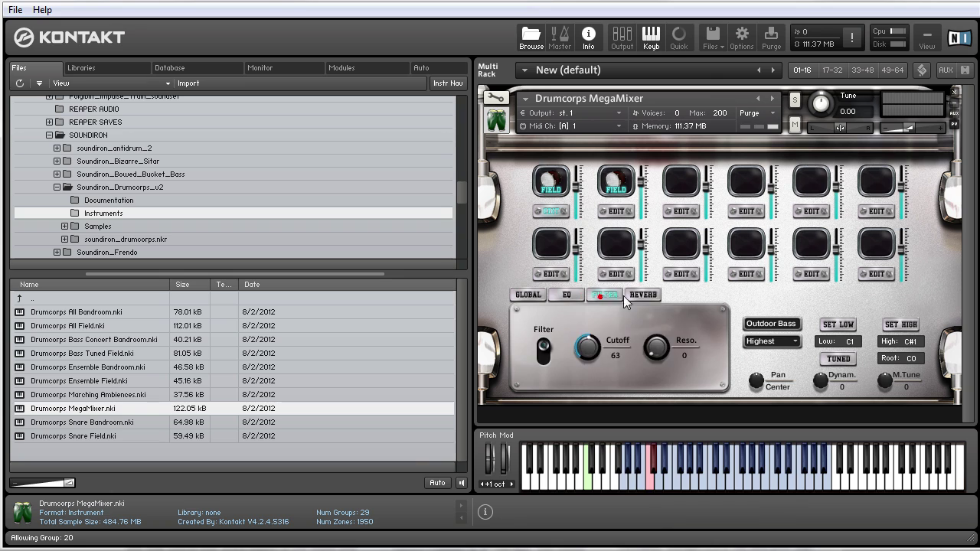
{"action": "left_click", "coordinate": [642, 294]}
{"action": "left_click", "coordinate": [566, 294]}
{"action": "left_click", "coordinate": [539, 295]}
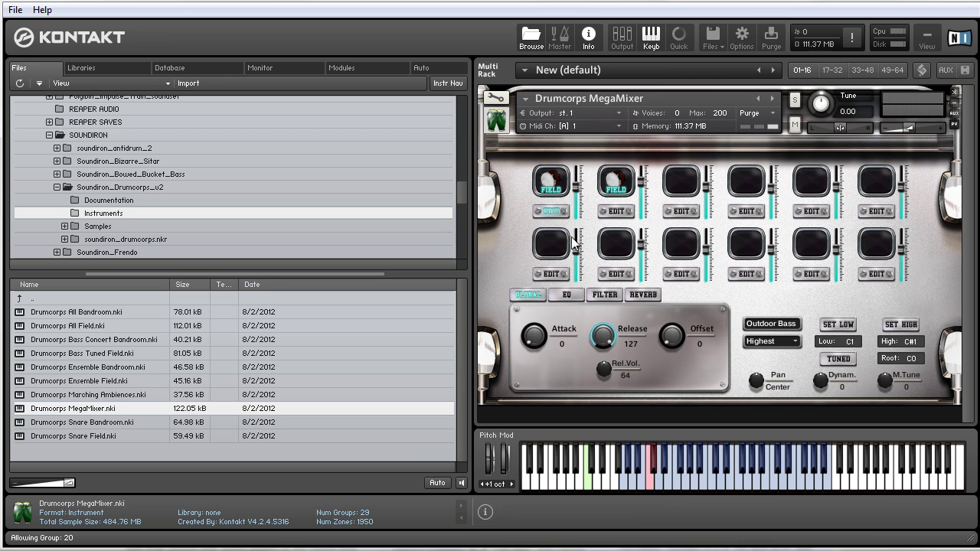
Replace the loaded instrument with Drumcorps All Bandroom and view its EQ/Filter, Uberpeggiator and Convolution pages.
{"action": "left_click", "coordinate": [75, 313]}
{"action": "left_click_drag", "start_coordinate": [75, 316], "coordinate": [585, 111]}
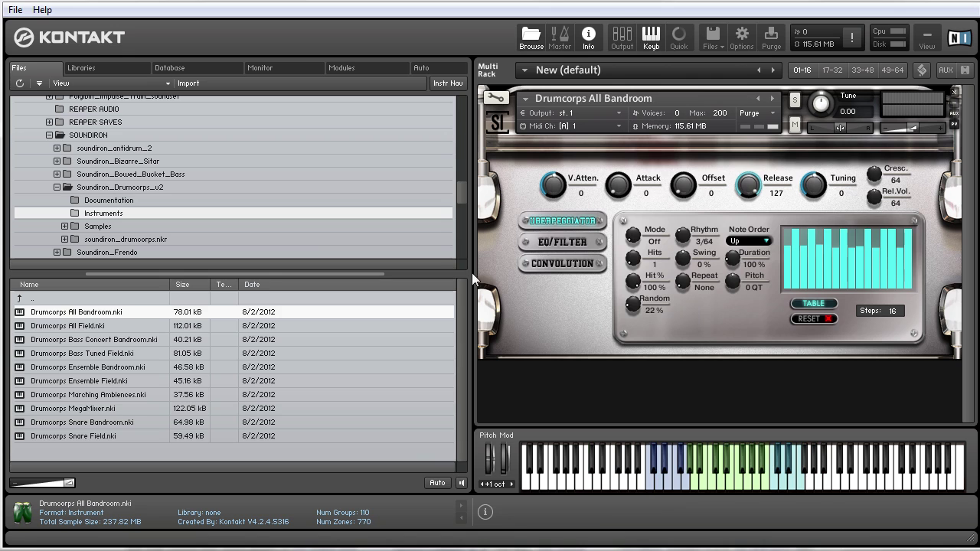
{"action": "left_click", "coordinate": [578, 242]}
{"action": "left_click", "coordinate": [572, 264]}
{"action": "left_click", "coordinate": [574, 242]}
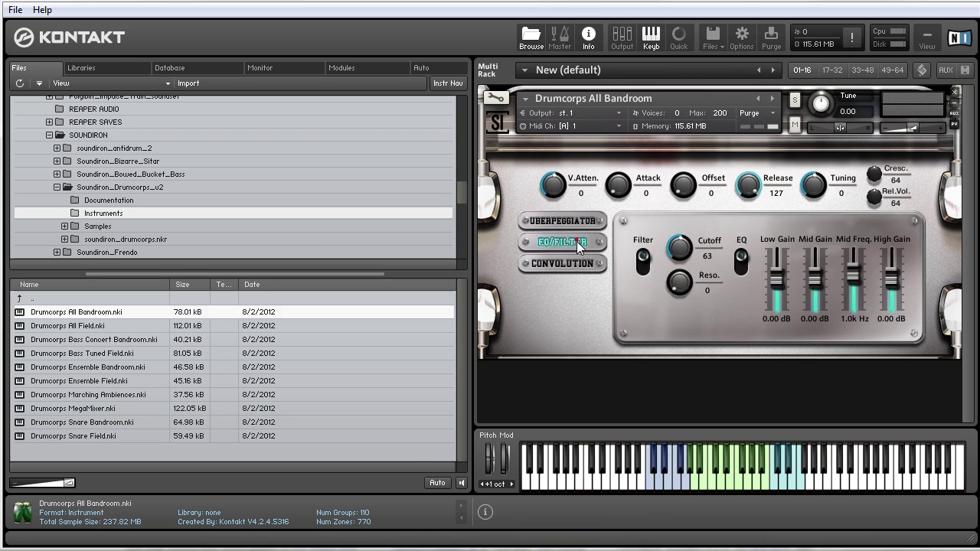
{"action": "left_click", "coordinate": [574, 263]}
{"action": "left_click", "coordinate": [576, 221]}
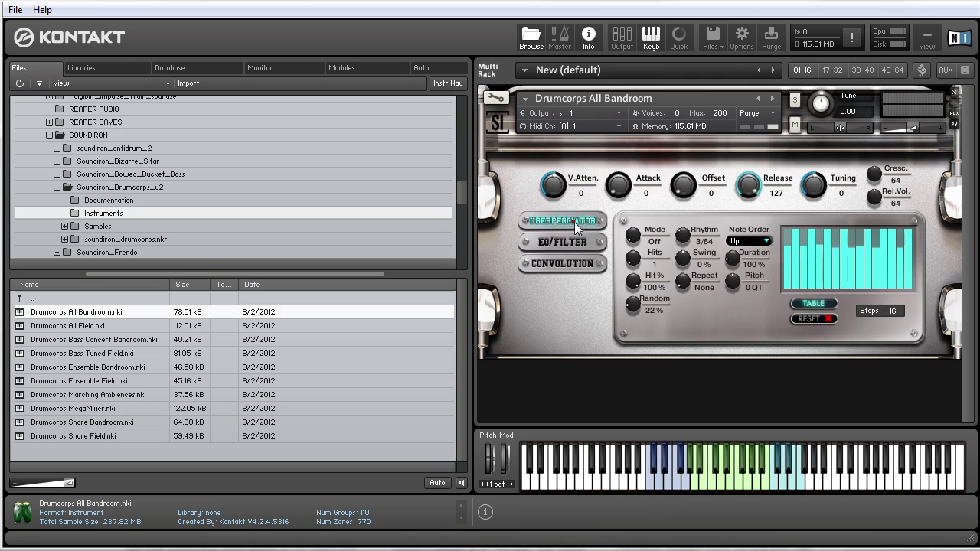
{"action": "left_click", "coordinate": [564, 266]}
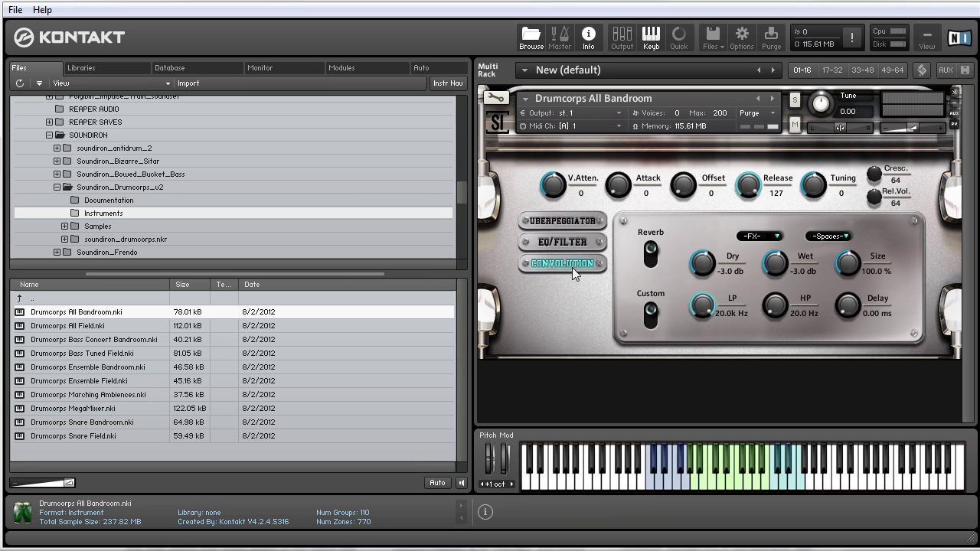
Turn on the convolution reverb with the Cath F space, replace it with the Krplink 1 effect, and audition the sound.
{"action": "left_click", "coordinate": [834, 235]}
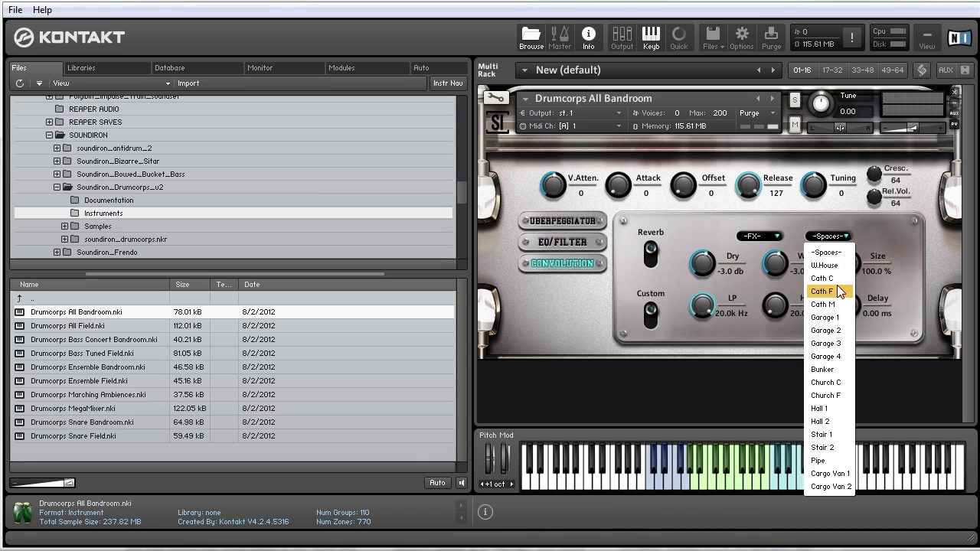
{"action": "left_click", "coordinate": [823, 291]}
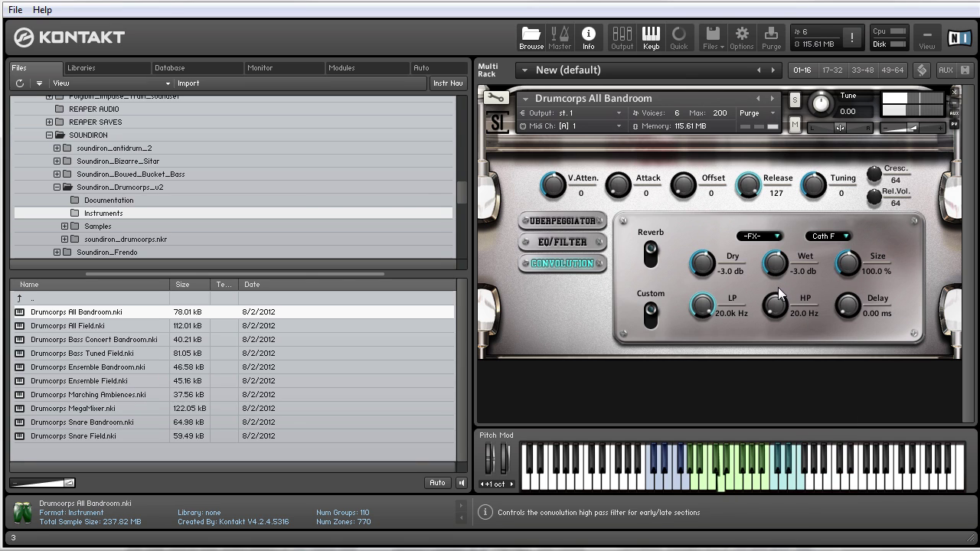
{"action": "left_click", "coordinate": [655, 256]}
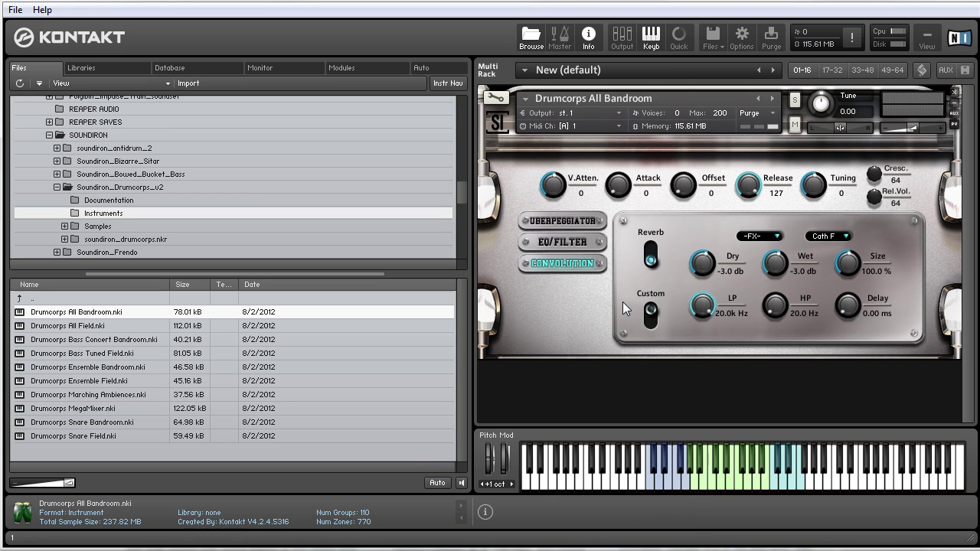
{"action": "left_click", "coordinate": [758, 236]}
{"action": "left_click", "coordinate": [769, 346]}
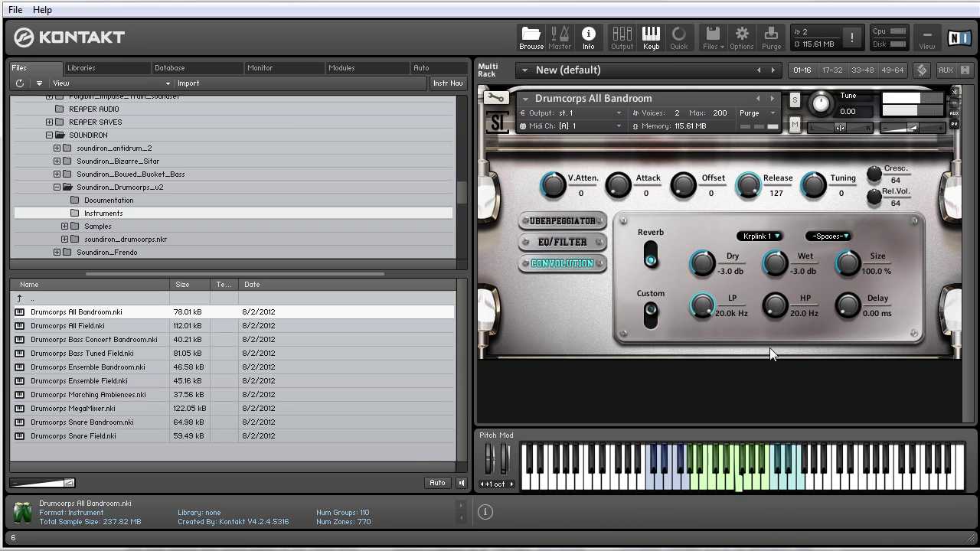
Clear the Krplink 1 effect from the convolution so it is switched off, and look at the EQ/Filter page.
{"action": "left_click", "coordinate": [652, 312]}
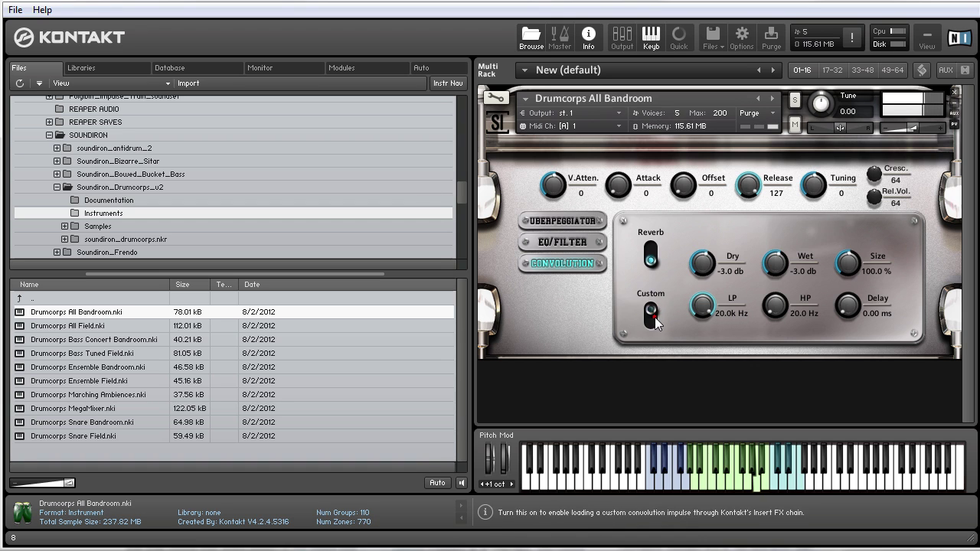
{"action": "left_click", "coordinate": [758, 235]}
{"action": "left_click", "coordinate": [757, 199]}
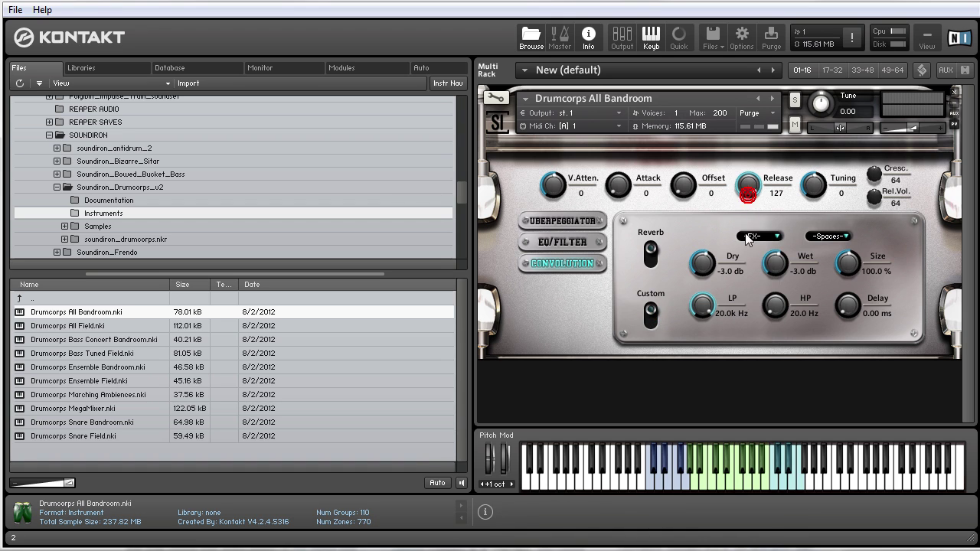
{"action": "left_click", "coordinate": [553, 247]}
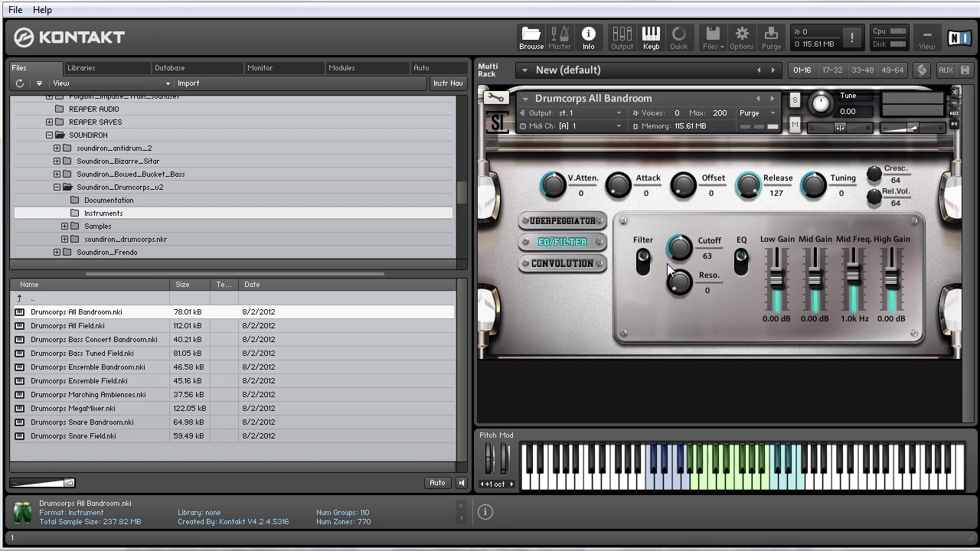
{"action": "left_click", "coordinate": [740, 261]}
Open the Uberpeggiator, turn its mode on at a 1/16 rhythm and draw an uneven velocity pattern across the 16 steps.
{"action": "left_click", "coordinate": [565, 221]}
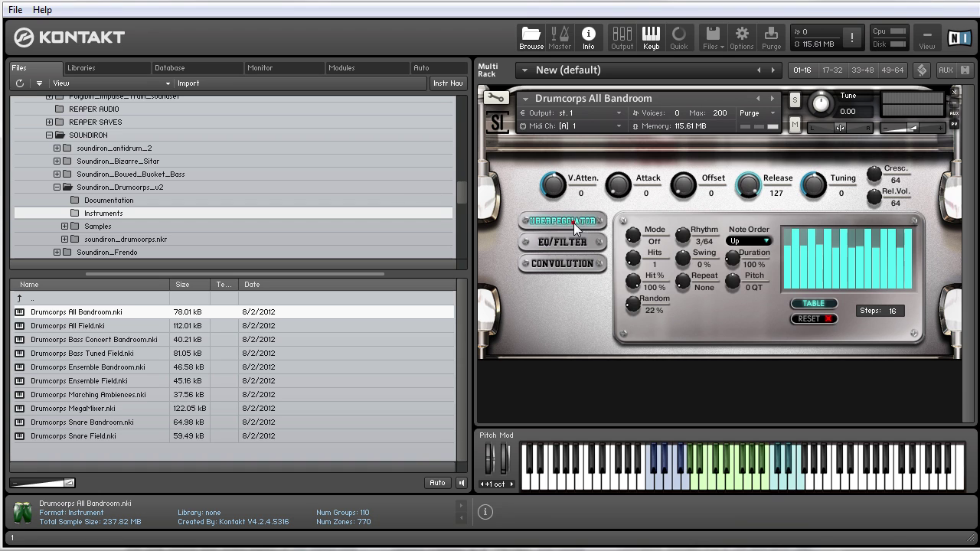
{"action": "left_click", "coordinate": [575, 228]}
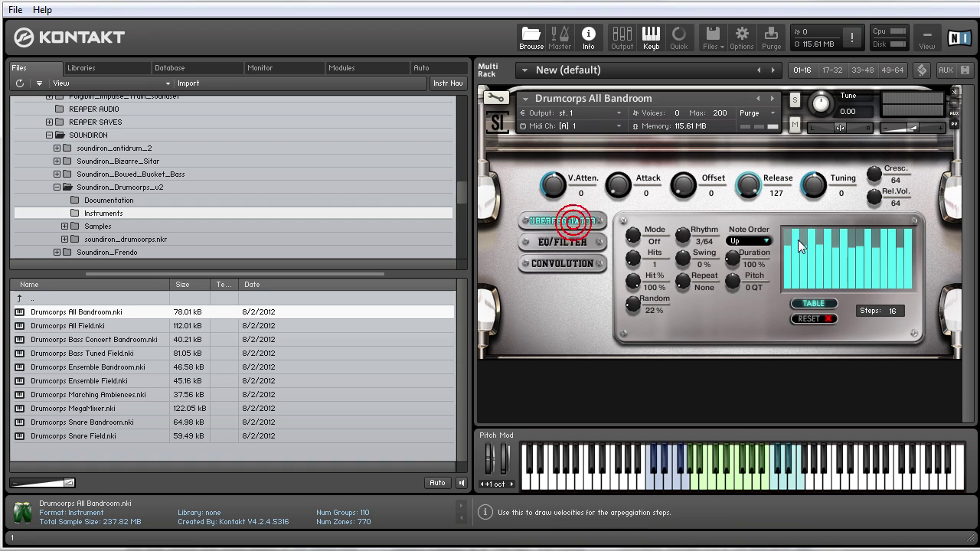
{"action": "left_click", "coordinate": [641, 239]}
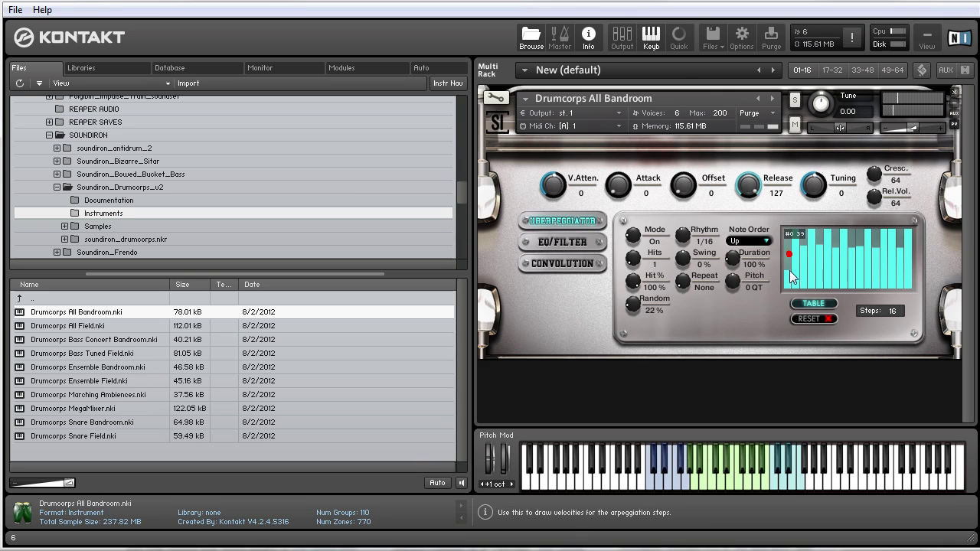
{"action": "mouse_move", "coordinate": [792, 278]}
{"action": "left_mouse_down"}
{"action": "mouse_move", "coordinate": [826, 237]}
{"action": "mouse_move", "coordinate": [834, 265]}
{"action": "mouse_move", "coordinate": [907, 246]}
{"action": "mouse_move", "coordinate": [882, 265]}
{"action": "mouse_move", "coordinate": [889, 246]}
{"action": "mouse_move", "coordinate": [907, 245]}
{"action": "mouse_move", "coordinate": [817, 254]}
{"action": "left_mouse_up"}
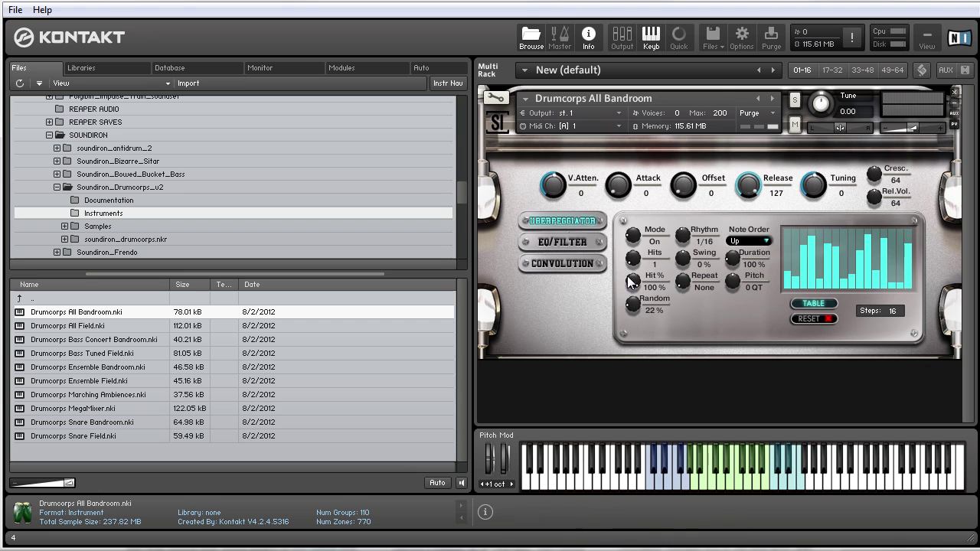
Audition the arpeggiator at 3/64 rhythm with 2 hits and at 1/16 with 3 hits, ending at 1/16 with 1 hit.
{"action": "left_click_drag", "start_coordinate": [683, 236], "coordinate": [685, 242]}
{"action": "left_click", "coordinate": [683, 242]}
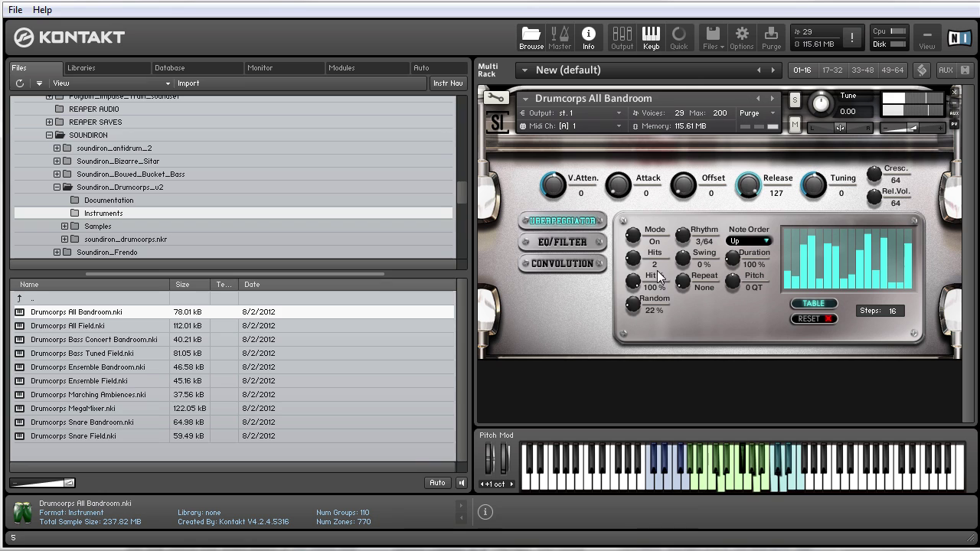
{"action": "mouse_move", "coordinate": [636, 255]}
{"action": "left_mouse_down"}
{"action": "mouse_move", "coordinate": [637, 246]}
{"action": "mouse_move", "coordinate": [636, 259]}
{"action": "left_mouse_up"}
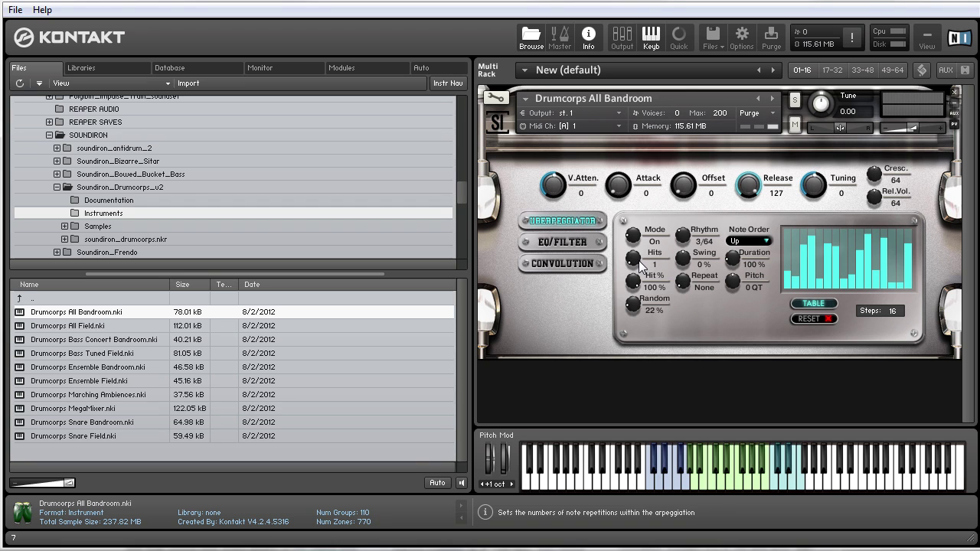
{"action": "left_click_drag", "start_coordinate": [682, 238], "coordinate": [680, 234]}
{"action": "left_click_drag", "start_coordinate": [635, 259], "coordinate": [641, 257]}
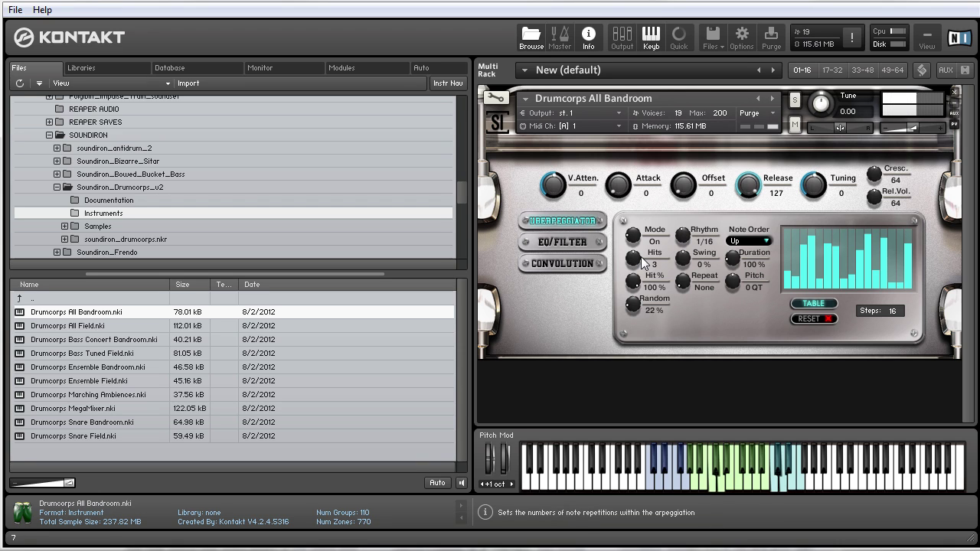
{"action": "left_click_drag", "start_coordinate": [641, 263], "coordinate": [641, 270]}
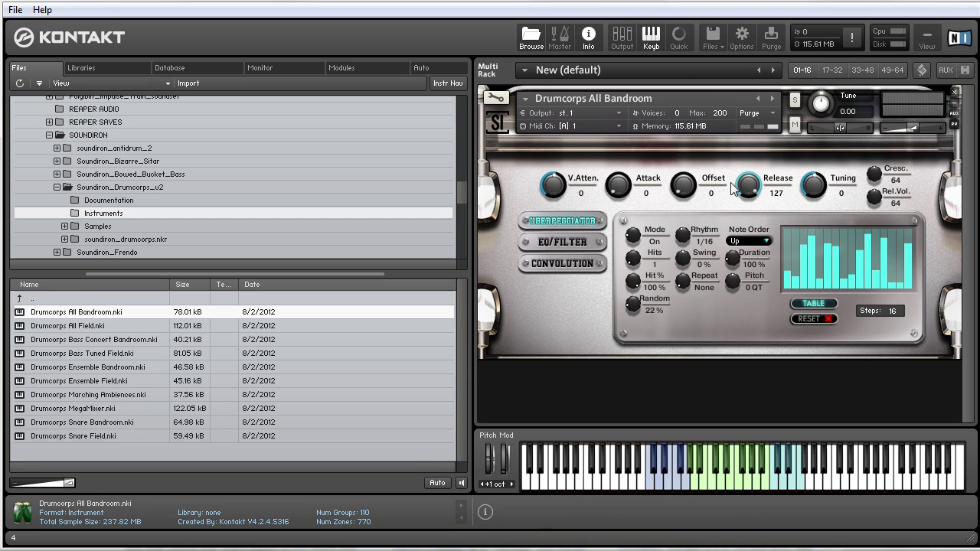
Try velocity attenuation at -69 and Tuning at 201, resetting each control to its default.
{"action": "mouse_move", "coordinate": [553, 185]}
{"action": "left_mouse_down"}
{"action": "mouse_move", "coordinate": [565, 136]}
{"action": "mouse_move", "coordinate": [554, 199]}
{"action": "left_mouse_up"}
{"action": "left_click", "coordinate": [554, 185], "text": "ctrl"}
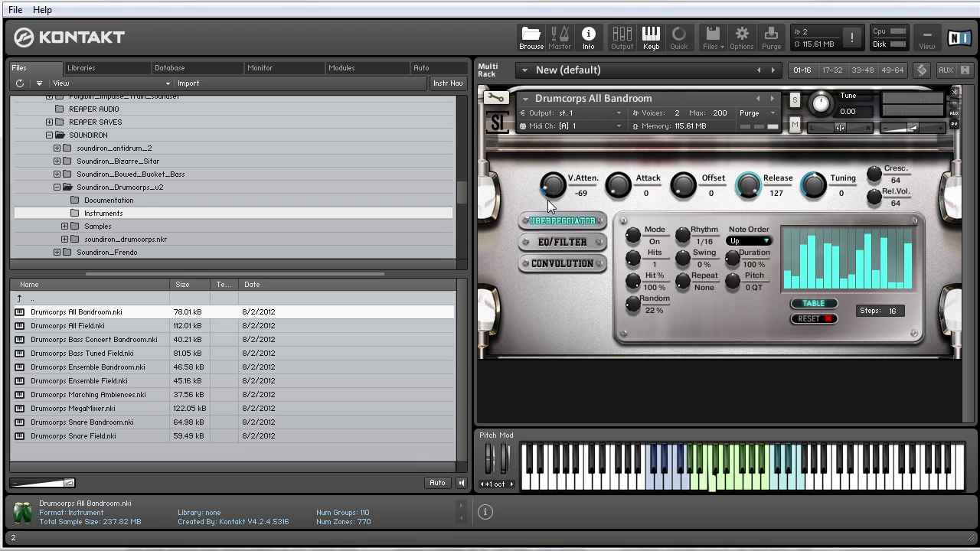
{"action": "left_click_drag", "start_coordinate": [813, 184], "coordinate": [811, 156]}
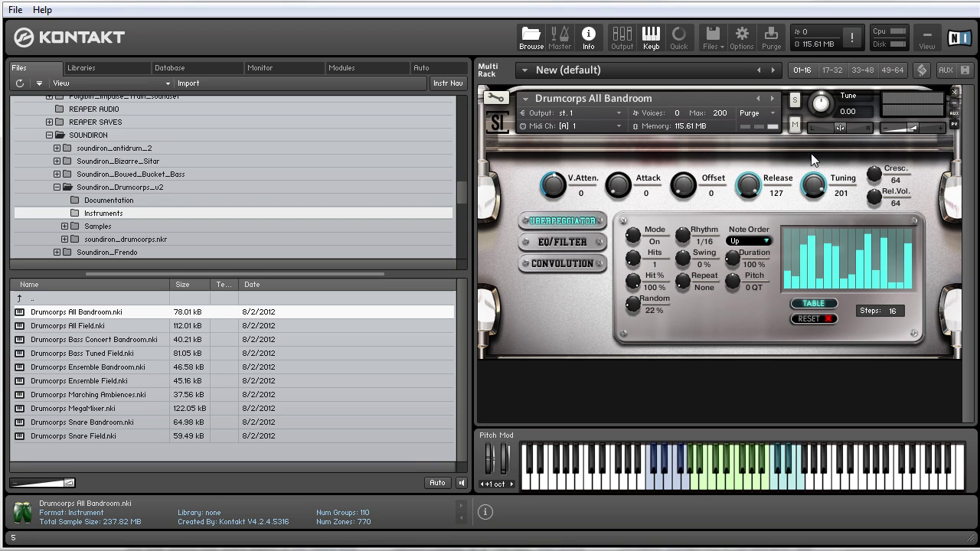
{"action": "left_click", "coordinate": [817, 199], "text": "ctrl"}
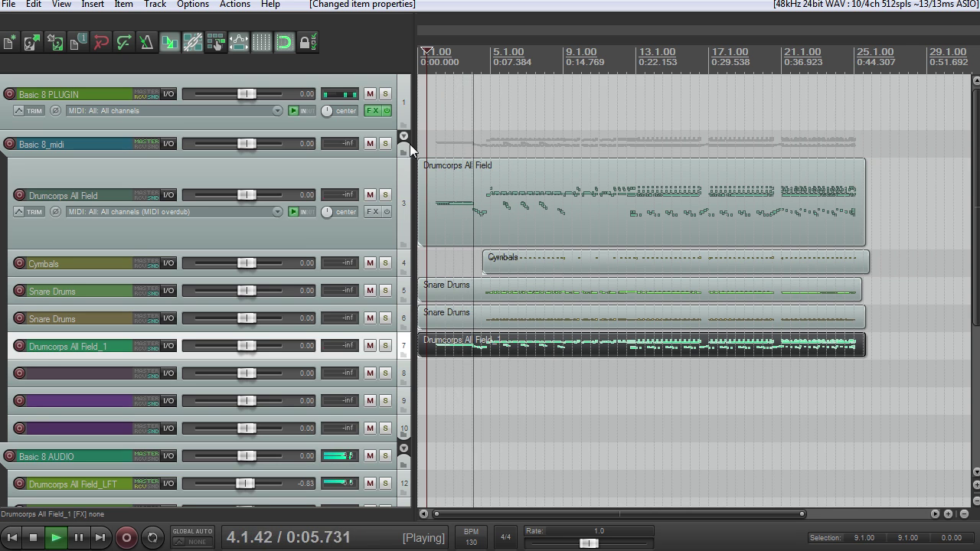
Switch to REAPER, look over the MIDI and audio tracks, and lower the Cymbals audio track's volume to about -2.58 dB.
{"action": "scroll", "coordinate": [635, 234], "scroll_direction": "up", "scroll_amount": 3}
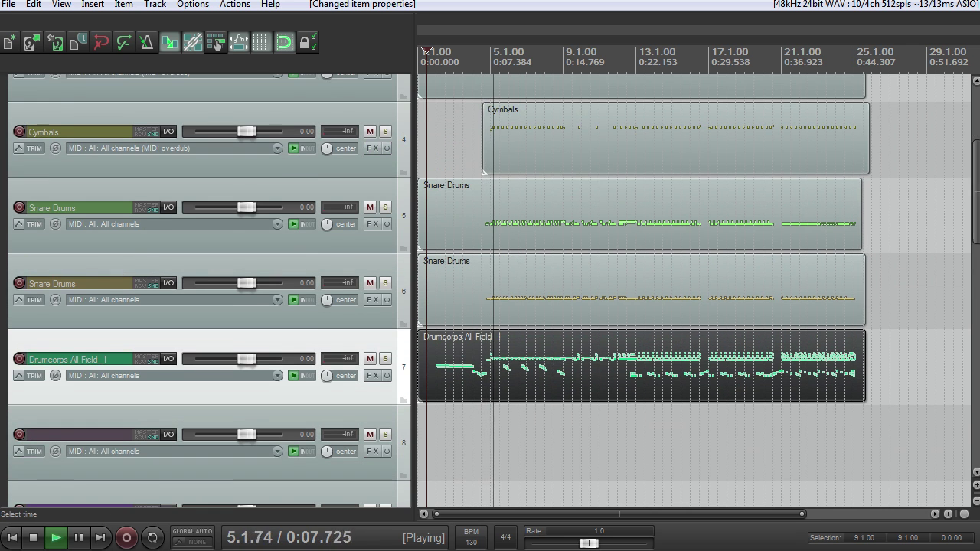
{"action": "scroll", "coordinate": [698, 168], "scroll_direction": "up", "scroll_amount": 2}
{"action": "scroll", "coordinate": [698, 167], "scroll_direction": "up", "scroll_amount": 2}
{"action": "scroll", "coordinate": [697, 167], "scroll_direction": "down", "scroll_amount": 4}
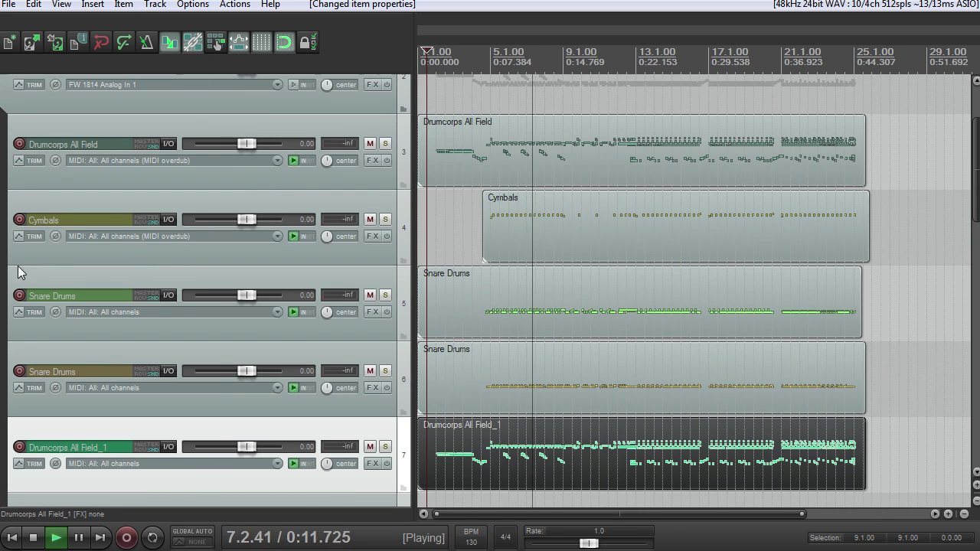
{"action": "scroll", "coordinate": [16, 284], "scroll_direction": "down", "scroll_amount": 8}
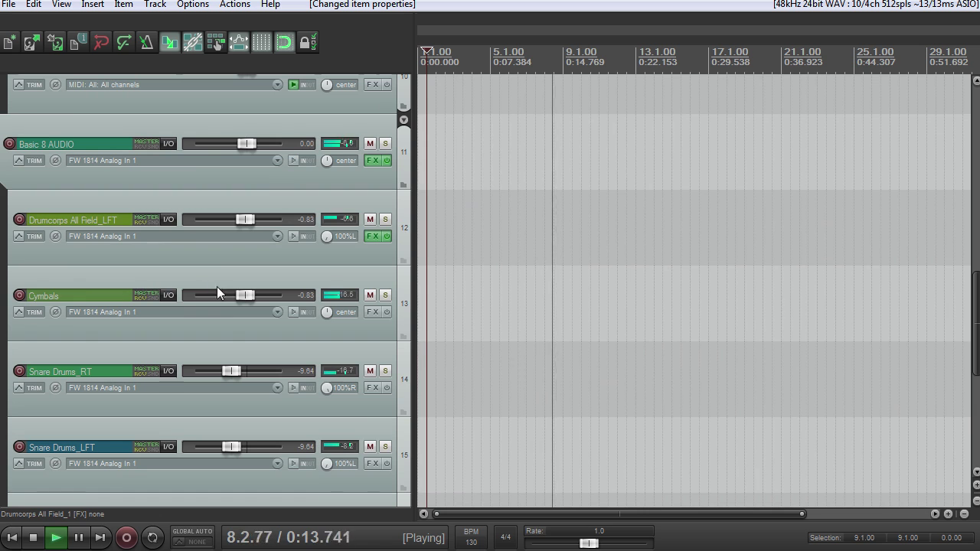
{"action": "left_click_drag", "start_coordinate": [248, 295], "coordinate": [241, 295]}
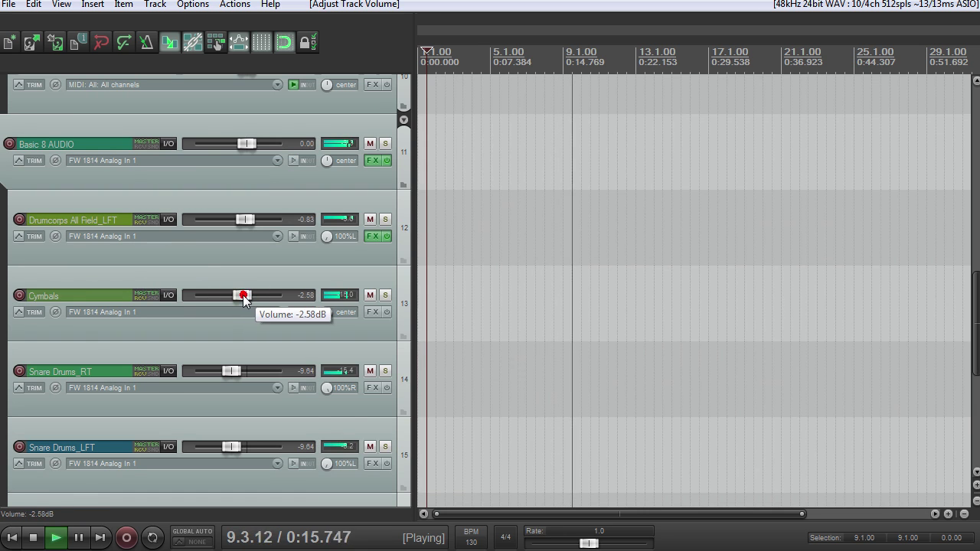
Open Kontakt on the Basic 8 PLUGIN track, collapse all rack instruments to review what is loaded, and close it.
{"action": "scroll", "coordinate": [408, 128], "scroll_direction": "up", "scroll_amount": 9}
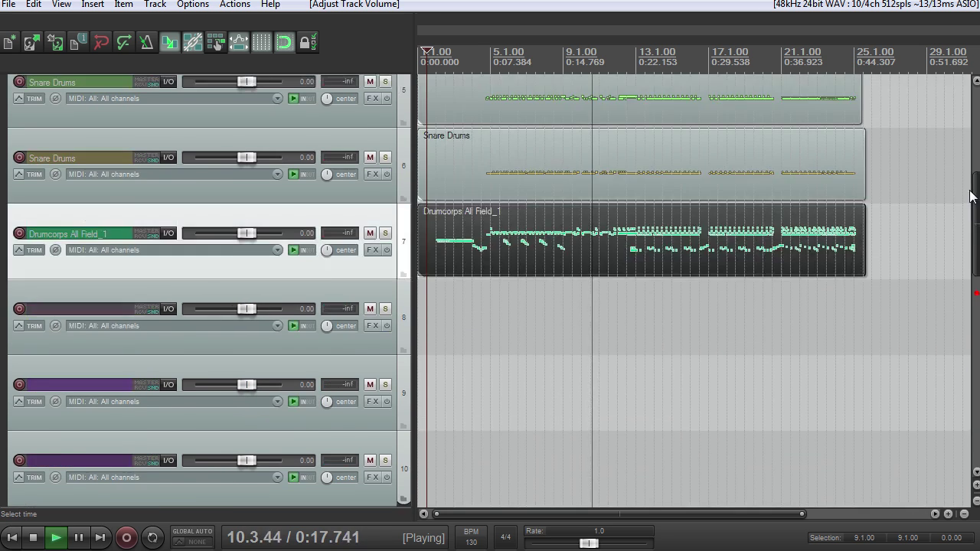
{"action": "left_click", "coordinate": [370, 122]}
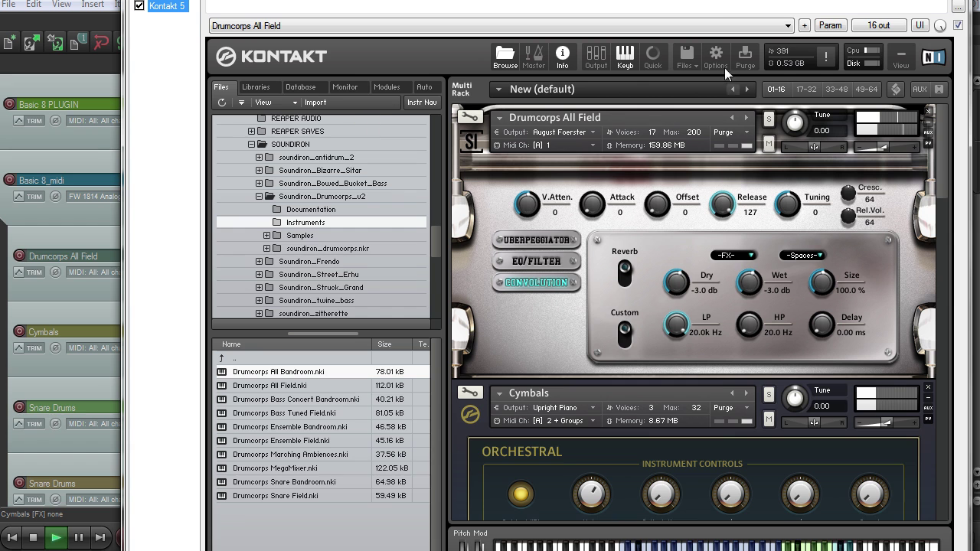
{"action": "left_click_drag", "start_coordinate": [726, 2], "coordinate": [648, 5]}
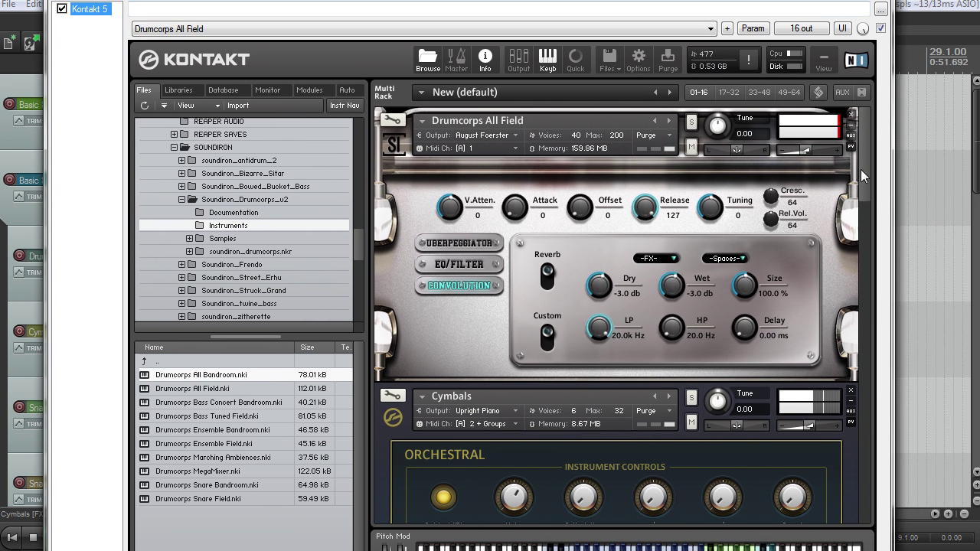
{"action": "mouse_move", "coordinate": [861, 170]}
{"action": "left_mouse_down"}
{"action": "mouse_move", "coordinate": [871, 216]}
{"action": "mouse_move", "coordinate": [869, 480]}
{"action": "mouse_move", "coordinate": [866, 184]}
{"action": "left_mouse_up"}
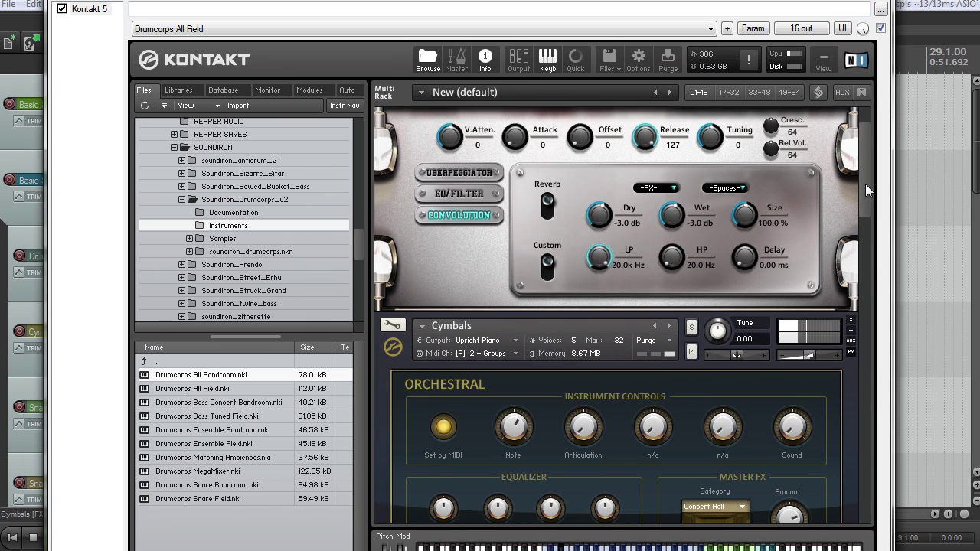
{"action": "left_click", "coordinate": [862, 92]}
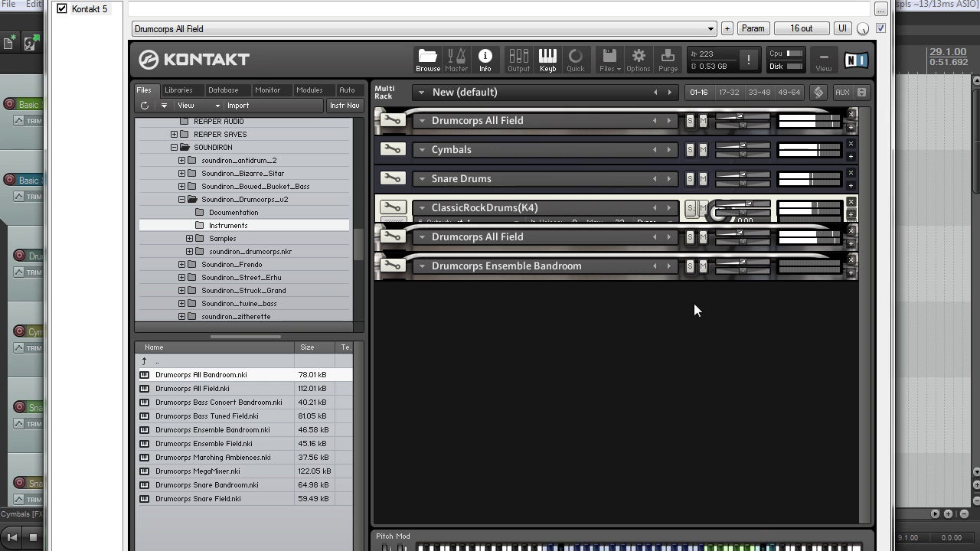
{"action": "key", "text": "Escape"}
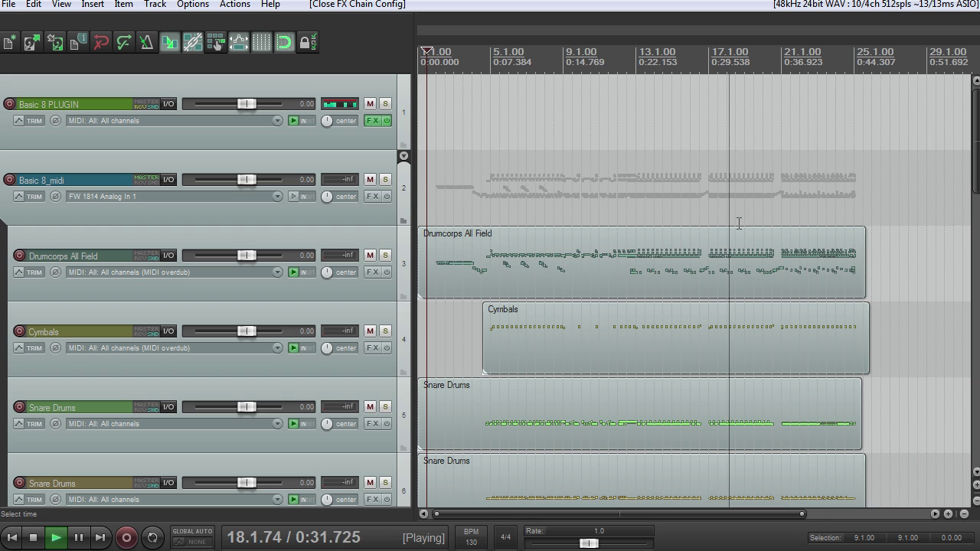
Examine the notes of the Drumcorps All Field item in the MIDI editor, stop playback and close the editor.
{"action": "scroll", "coordinate": [738, 223], "scroll_direction": "up", "scroll_amount": 1}
{"action": "scroll", "coordinate": [737, 228], "scroll_direction": "up", "scroll_amount": 1}
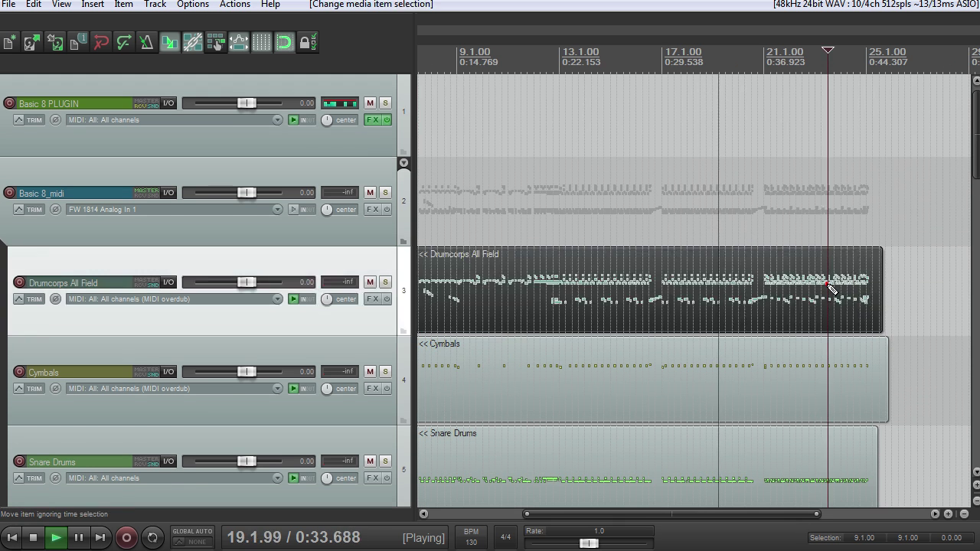
{"action": "double_click", "coordinate": [824, 285]}
{"action": "scroll", "coordinate": [809, 301], "scroll_direction": "up", "scroll_amount": 8}
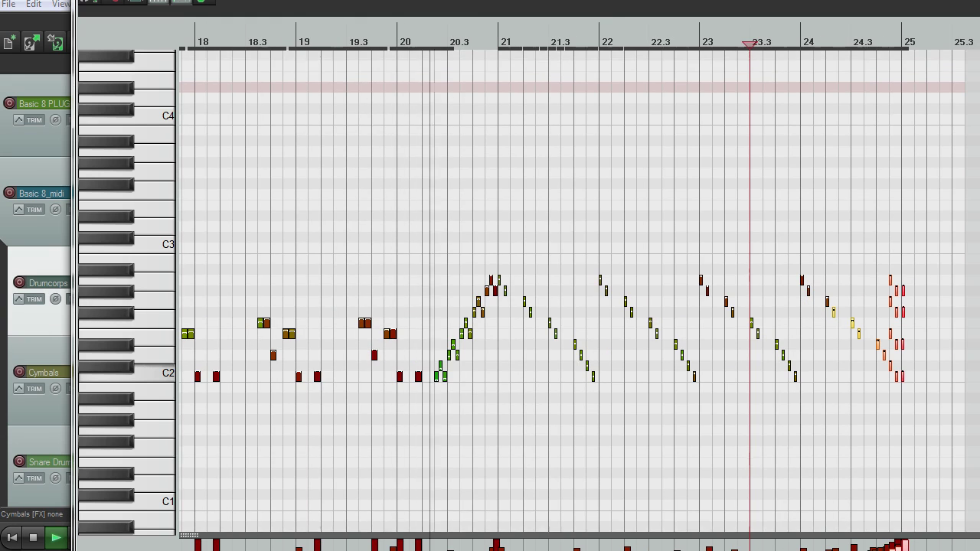
{"action": "scroll", "coordinate": [760, 246], "scroll_direction": "down", "scroll_amount": 2}
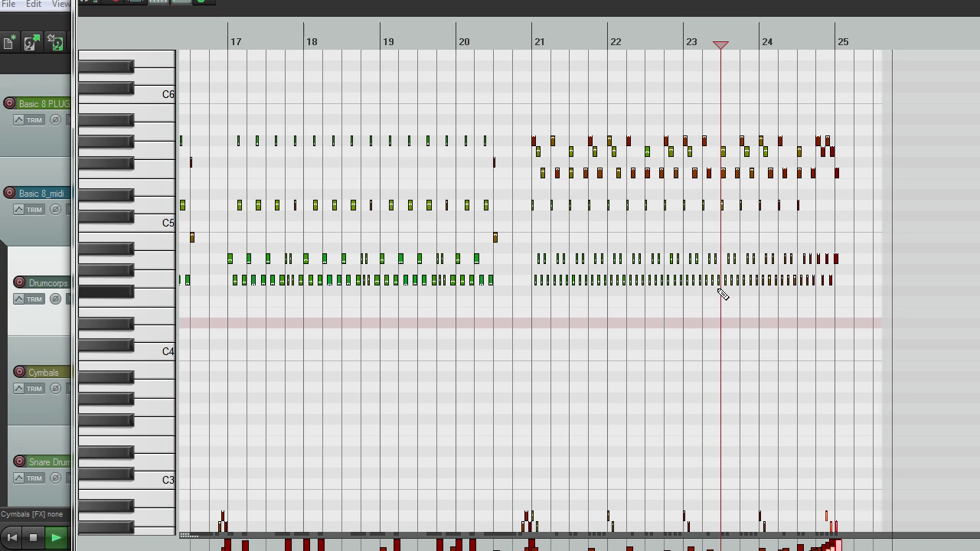
{"action": "key", "text": "space"}
{"action": "key", "text": "Escape"}
{"action": "scroll", "coordinate": [486, 168], "scroll_direction": "down", "scroll_amount": 2}
{"action": "scroll", "coordinate": [480, 201], "scroll_direction": "up", "scroll_amount": 1}
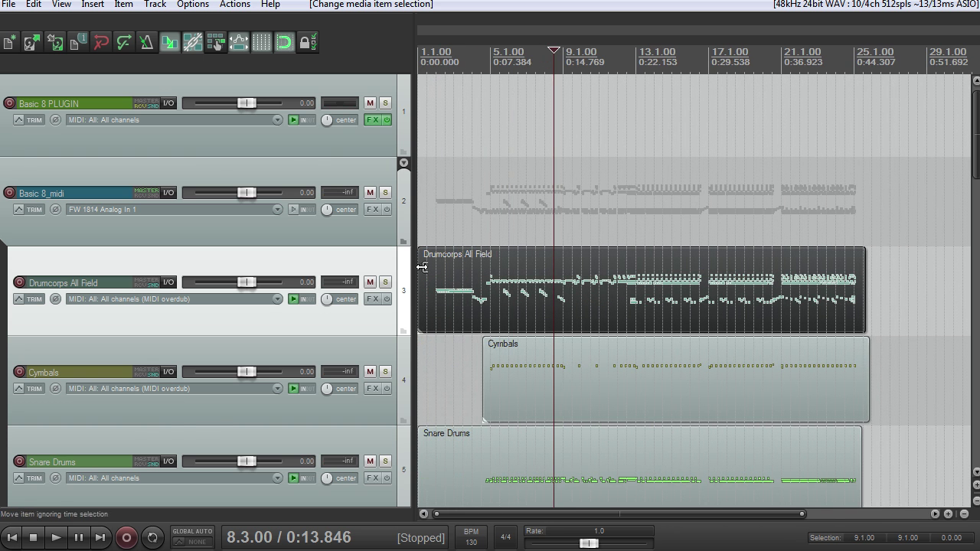
Reopen the Kontakt window below the upper tracks, solo the Basic 8_midi track and play from near the start.
{"action": "left_click", "coordinate": [374, 299]}
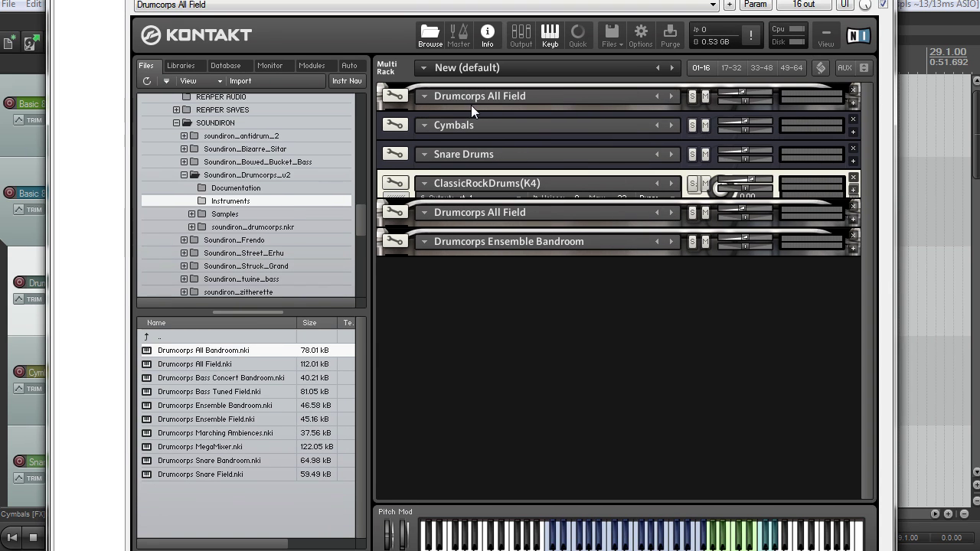
{"action": "left_click_drag", "start_coordinate": [214, 0], "coordinate": [348, 323]}
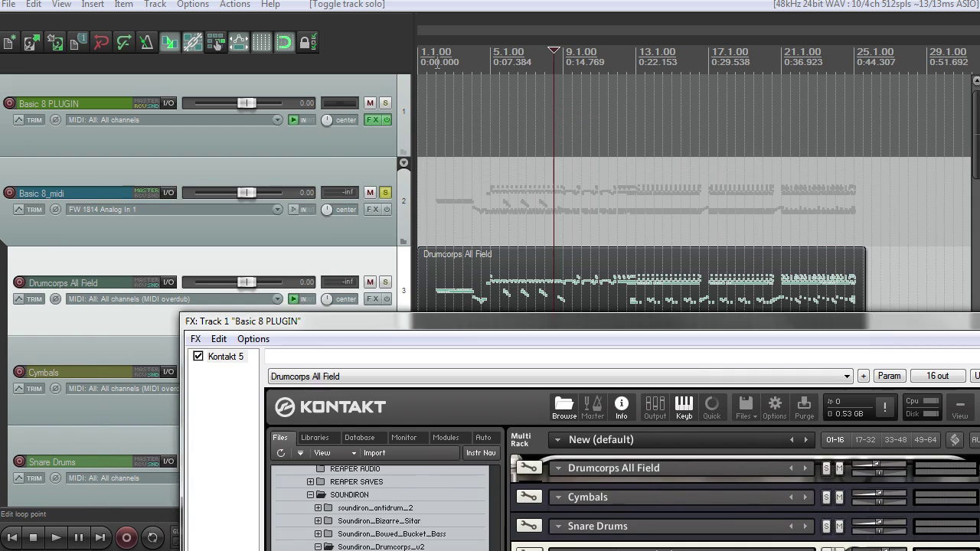
{"action": "left_click", "coordinate": [436, 63]}
{"action": "key", "text": "space"}
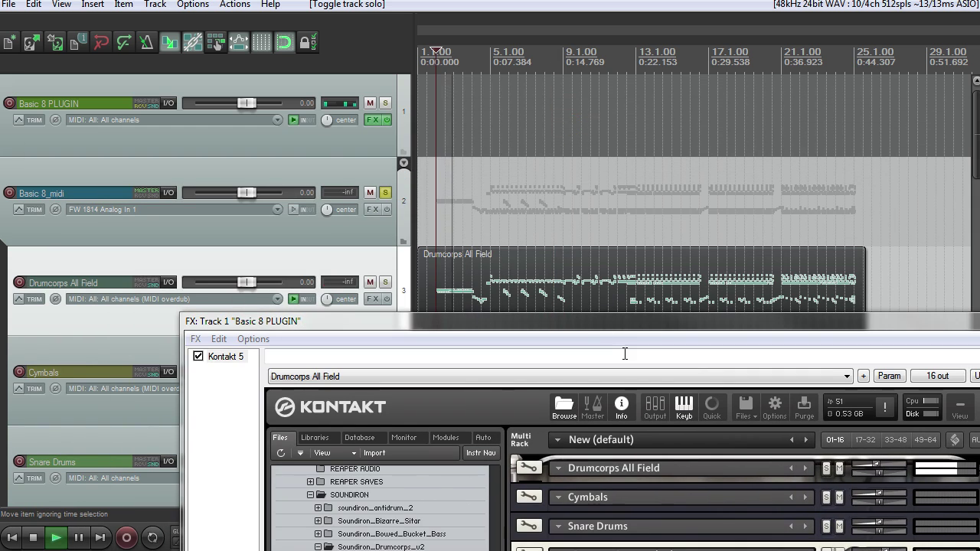
Solo only the Drumcorps All Field track to audition it, close the Kontakt window and remove the solo.
{"action": "scroll", "coordinate": [387, 239], "scroll_direction": "down", "scroll_amount": 1}
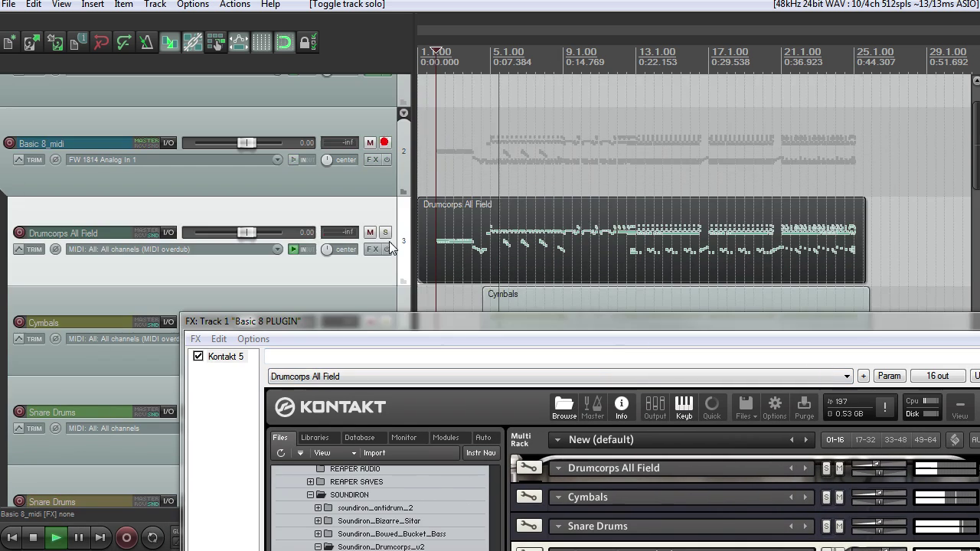
{"action": "left_click", "coordinate": [386, 234], "text": "ctrl+alt"}
{"action": "left_click_drag", "start_coordinate": [622, 329], "coordinate": [573, 319]}
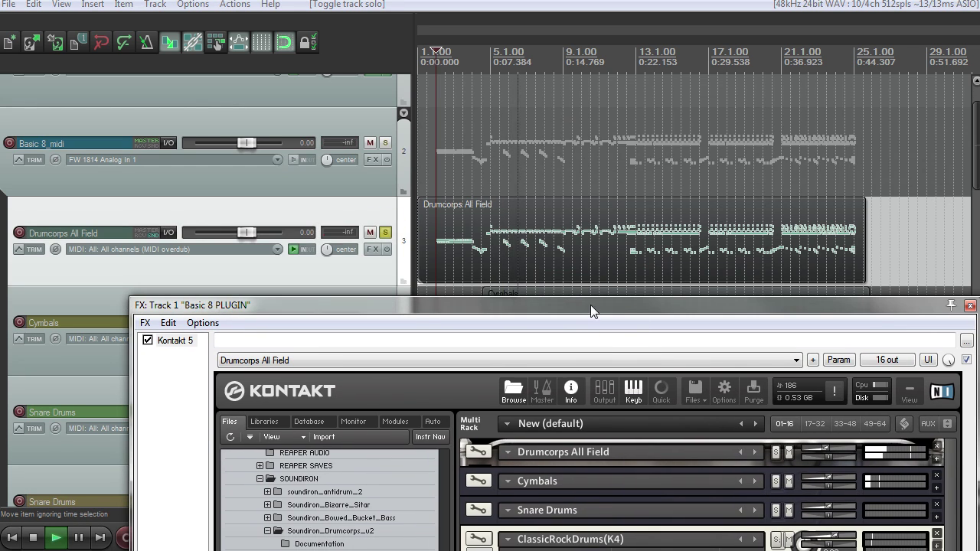
{"action": "left_click", "coordinate": [970, 305]}
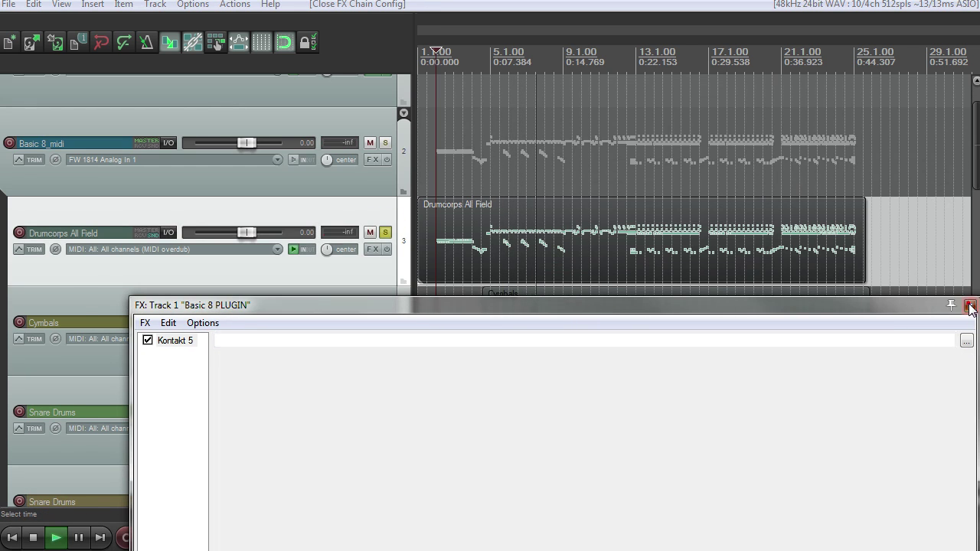
{"action": "left_click", "coordinate": [385, 232]}
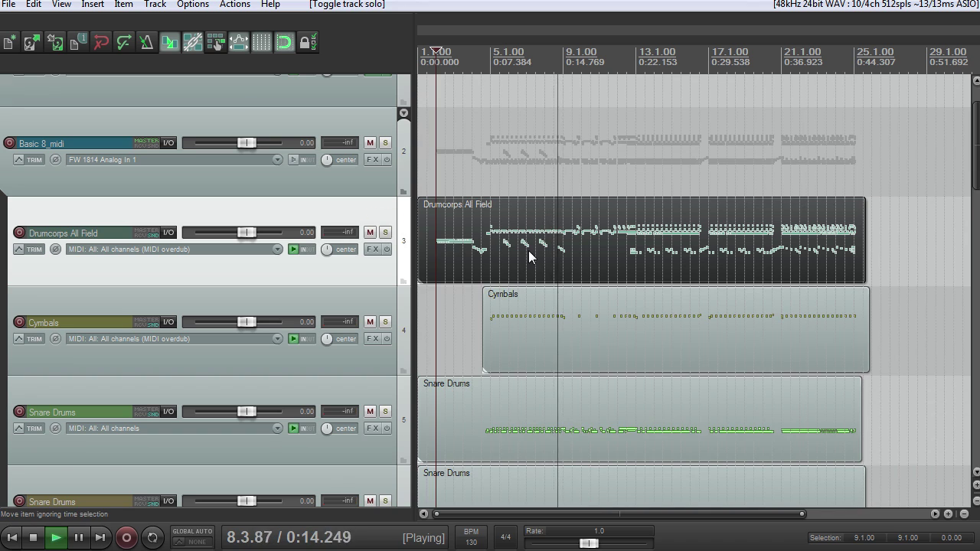
Stop playback, look over the upper MIDI tracks and review the Kontakt rack on the Basic 8 PLUGIN track before closing it.
{"action": "key", "text": "space"}
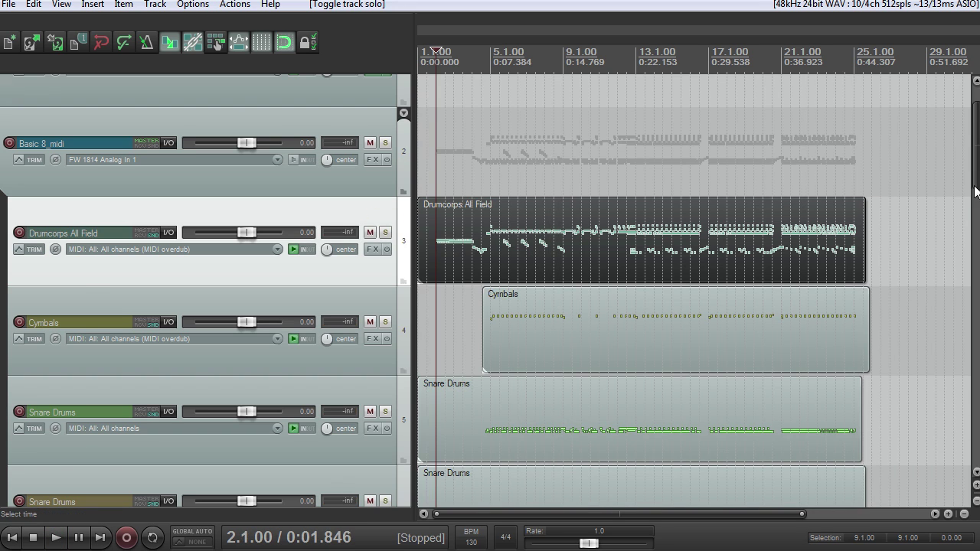
{"action": "mouse_move", "coordinate": [975, 152]}
{"action": "left_mouse_down"}
{"action": "mouse_move", "coordinate": [975, 211]}
{"action": "mouse_move", "coordinate": [969, 167]}
{"action": "left_mouse_up"}
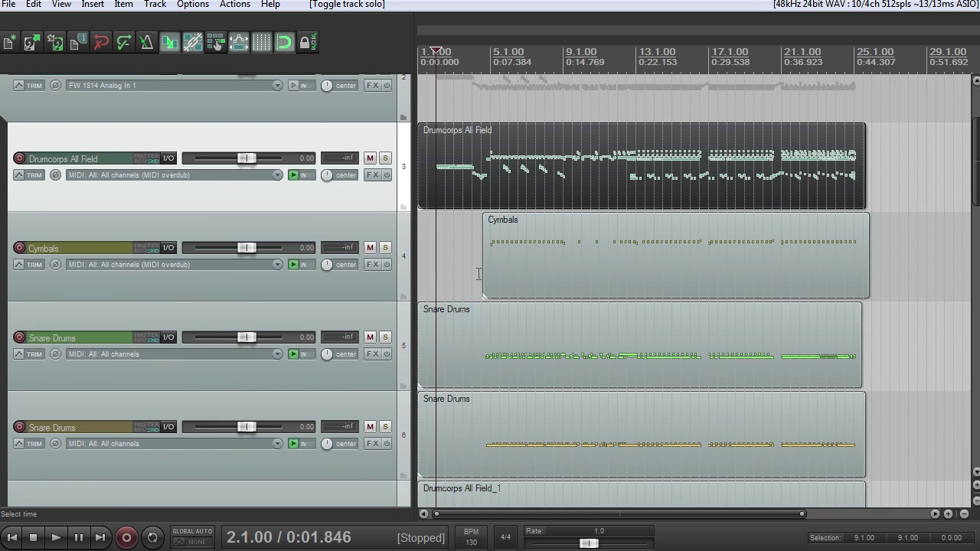
{"action": "left_click", "coordinate": [353, 193]}
{"action": "scroll", "coordinate": [903, 168], "scroll_direction": "down", "scroll_amount": 2}
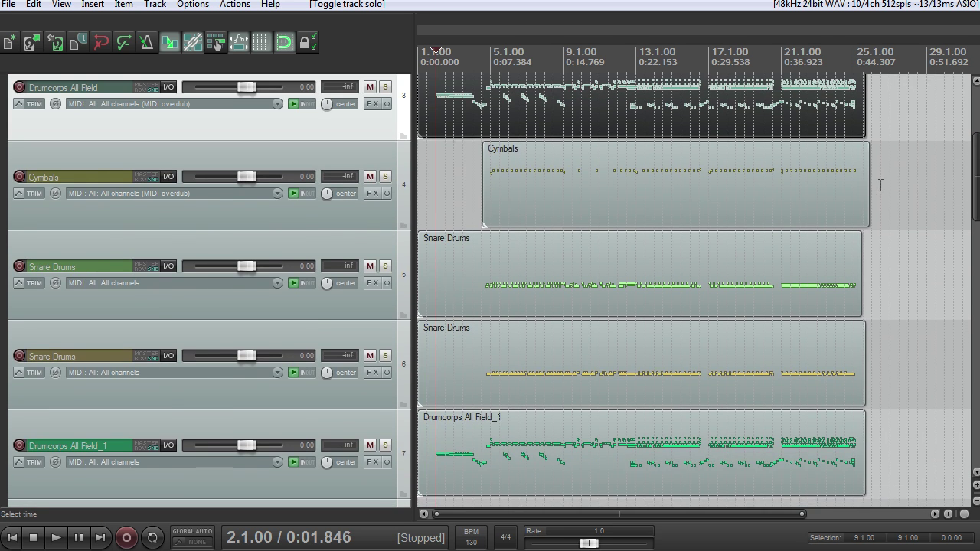
{"action": "scroll", "coordinate": [966, 162], "scroll_direction": "up", "scroll_amount": 1}
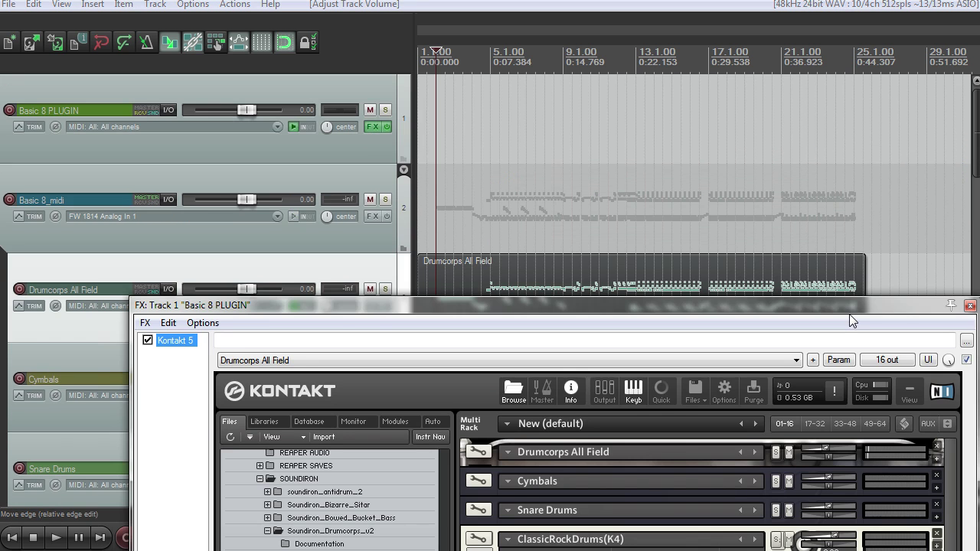
{"action": "left_click_drag", "start_coordinate": [827, 285], "coordinate": [810, 110]}
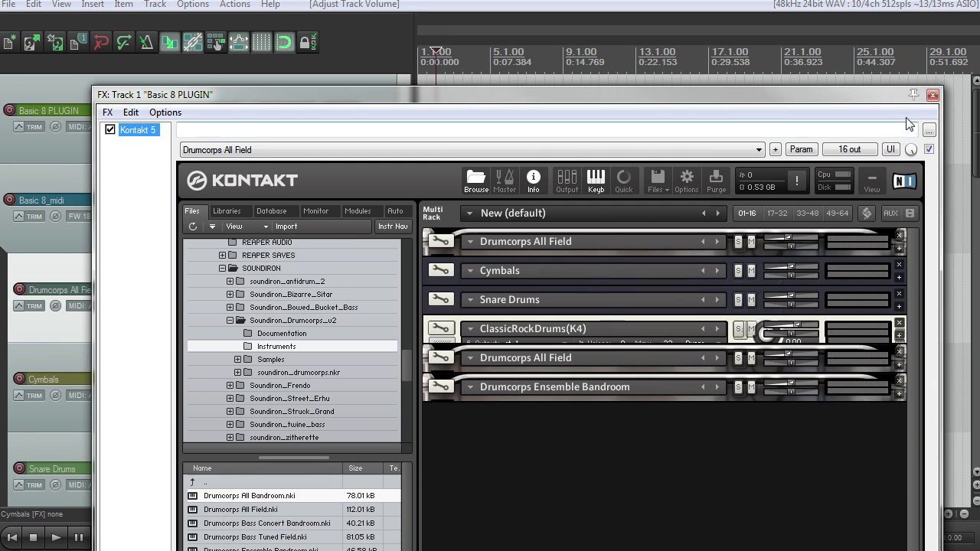
{"action": "left_click", "coordinate": [932, 95]}
Solo the Drumcorps All Field_1 track and start playback to audition it.
{"action": "scroll", "coordinate": [382, 392], "scroll_direction": "down", "scroll_amount": 5}
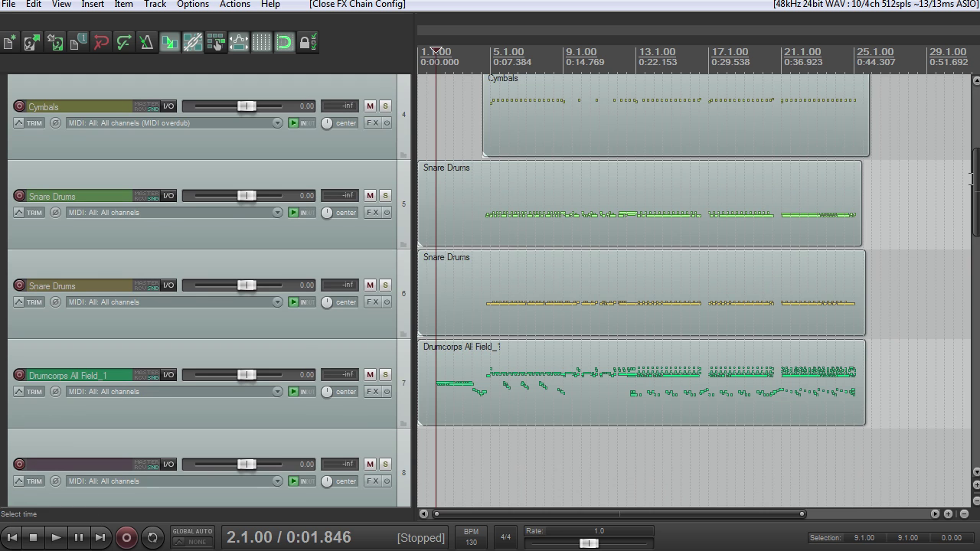
{"action": "left_click_drag", "start_coordinate": [972, 179], "coordinate": [973, 148]}
{"action": "scroll", "coordinate": [215, 144], "scroll_direction": "up", "scroll_amount": 4}
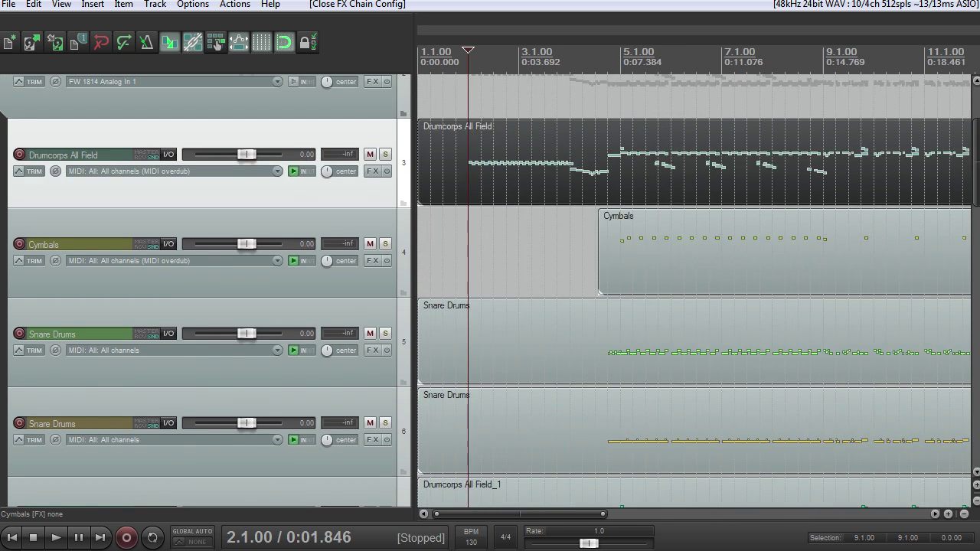
{"action": "scroll", "coordinate": [387, 271], "scroll_direction": "down", "scroll_amount": 2}
{"action": "left_click", "coordinate": [385, 333]}
{"action": "key", "text": "space"}
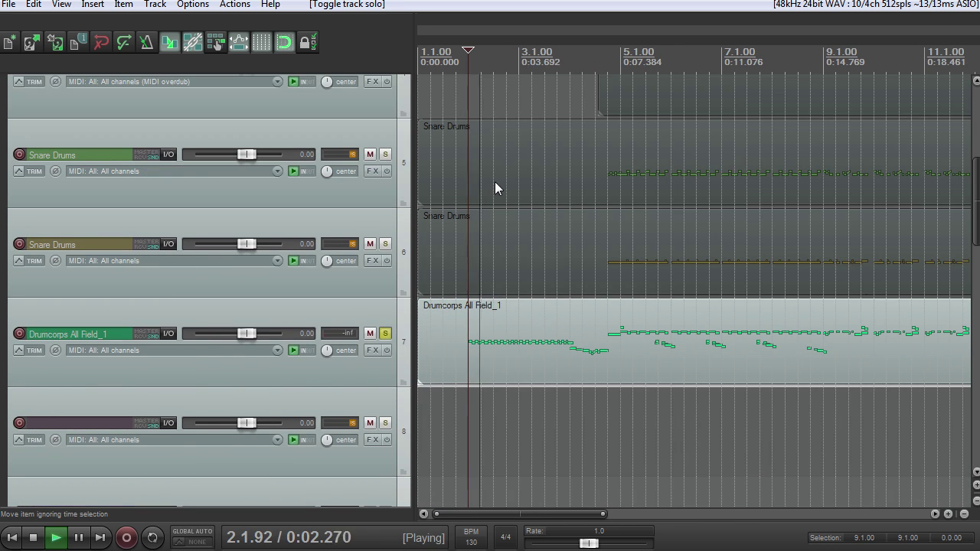
Solo Drumcorps All Field alongside Drumcorps All Field_1 to compare the layers, remove both solos and stop playback.
{"action": "key", "text": "minus"}
{"action": "key", "text": "minus"}
{"action": "scroll", "coordinate": [286, 170], "scroll_direction": "up", "scroll_amount": 4}
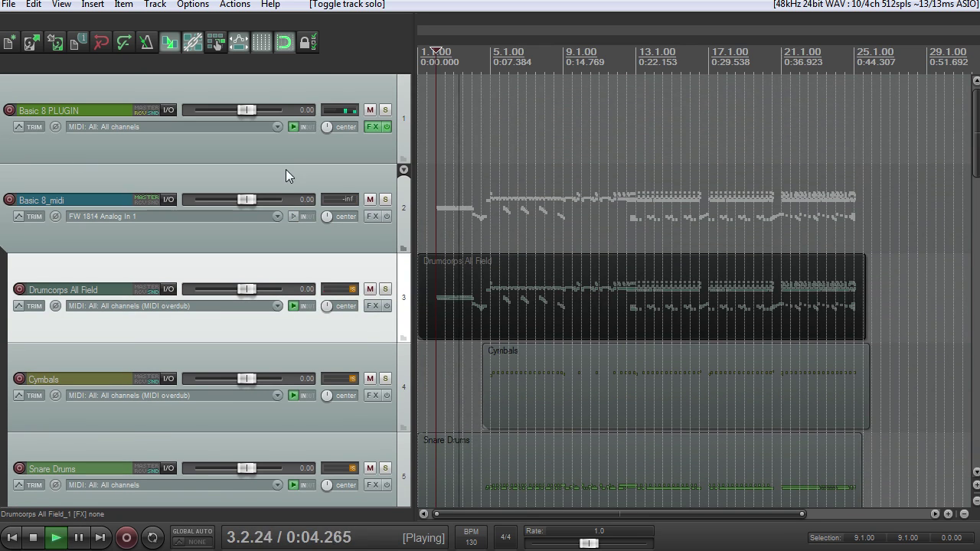
{"action": "left_click", "coordinate": [385, 290]}
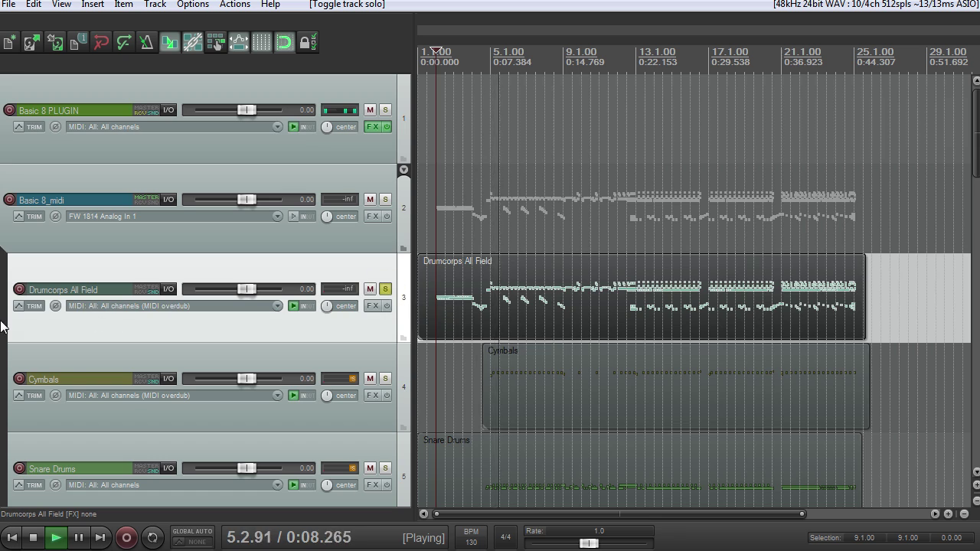
{"action": "scroll", "coordinate": [11, 326], "scroll_direction": "down", "scroll_amount": 7}
{"action": "scroll", "coordinate": [11, 326], "scroll_direction": "up", "scroll_amount": 1}
{"action": "left_click", "coordinate": [385, 112]}
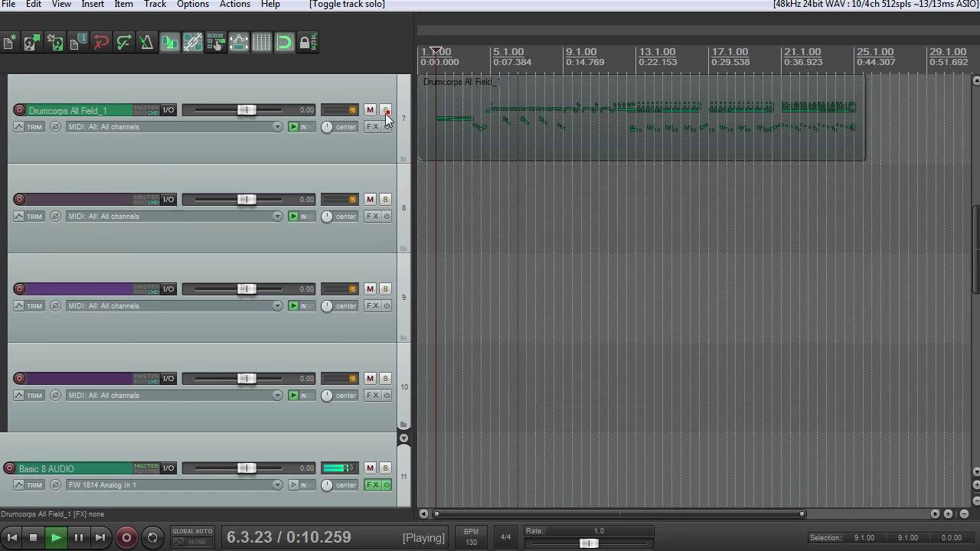
{"action": "scroll", "coordinate": [694, 291], "scroll_direction": "up", "scroll_amount": 3}
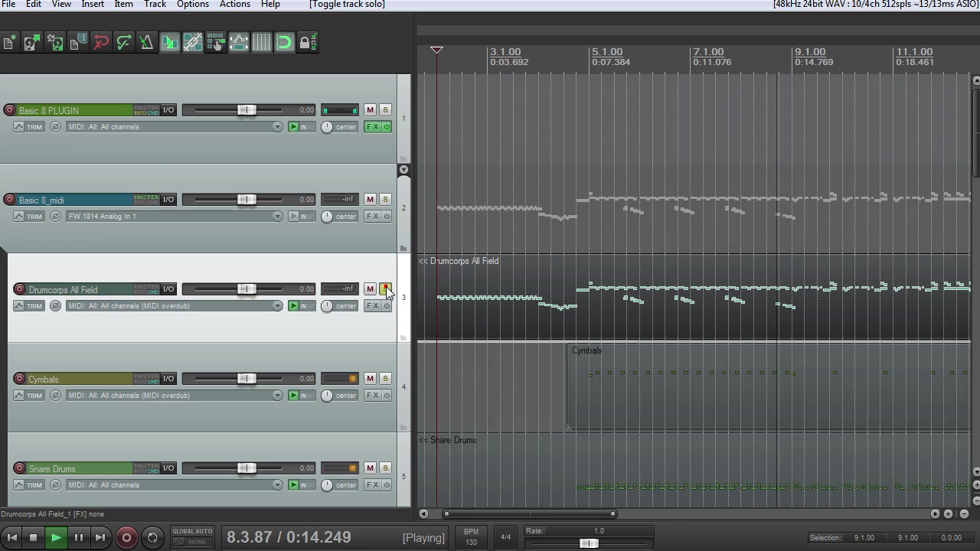
{"action": "left_click", "coordinate": [386, 289]}
{"action": "key", "text": "space"}
Open the effects chain of the Drumcorps All Field_RT audio track and inspect its ReaComp and ReaDelay settings.
{"action": "left_click_drag", "start_coordinate": [973, 120], "coordinate": [972, 332]}
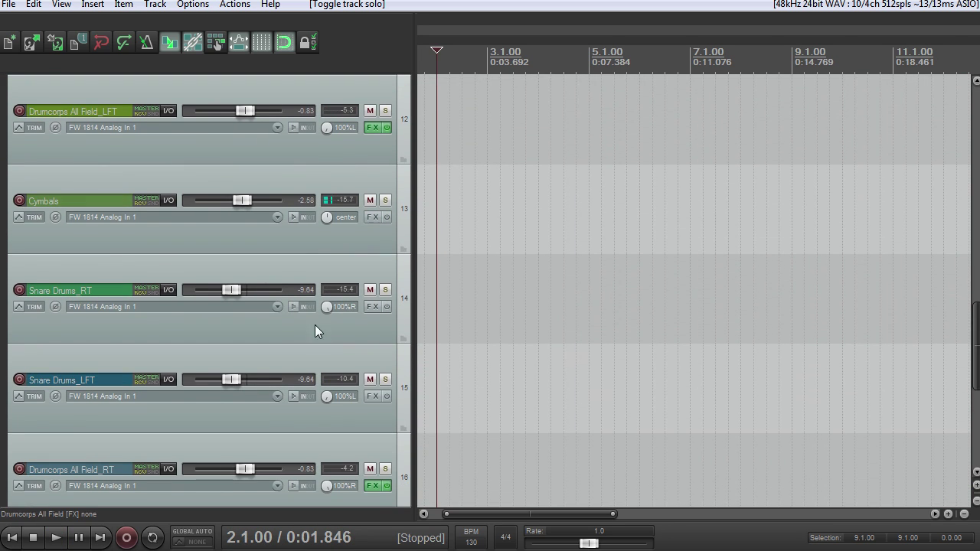
{"action": "left_click", "coordinate": [373, 485]}
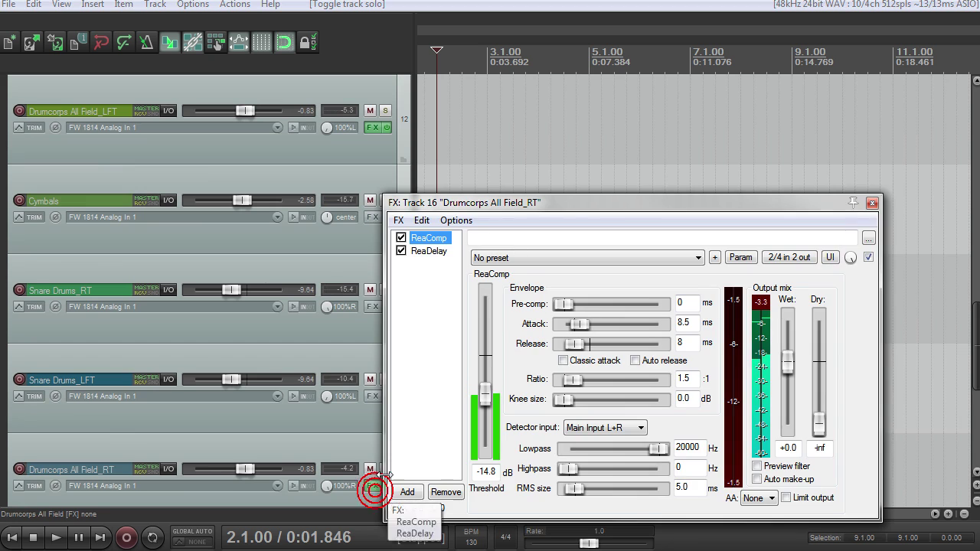
{"action": "left_click_drag", "start_coordinate": [605, 203], "coordinate": [559, 126]}
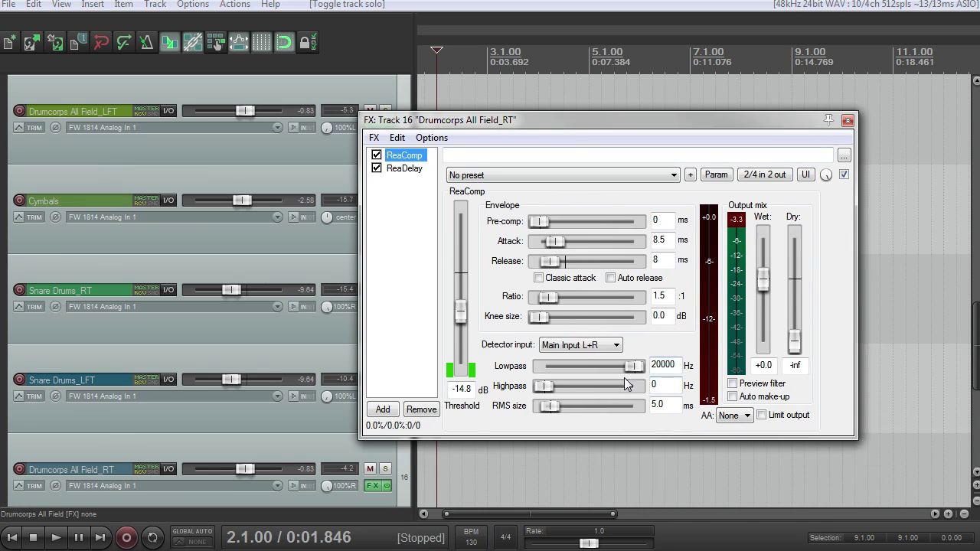
{"action": "left_click", "coordinate": [415, 167]}
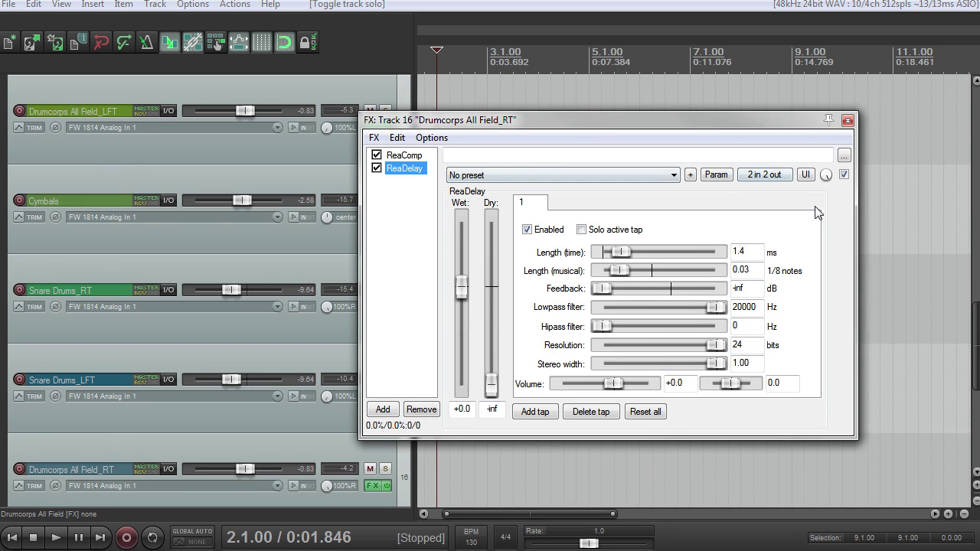
Audition the soloed Drumcorps All Field_RT track with ReaDelay's wet level set to +0.0 dB, and stop playback.
{"action": "scroll", "coordinate": [826, 253], "scroll_direction": "up", "scroll_amount": 8}
{"action": "left_click_drag", "start_coordinate": [647, 121], "coordinate": [712, 113]}
{"action": "scroll", "coordinate": [712, 112], "scroll_direction": "up", "scroll_amount": 1}
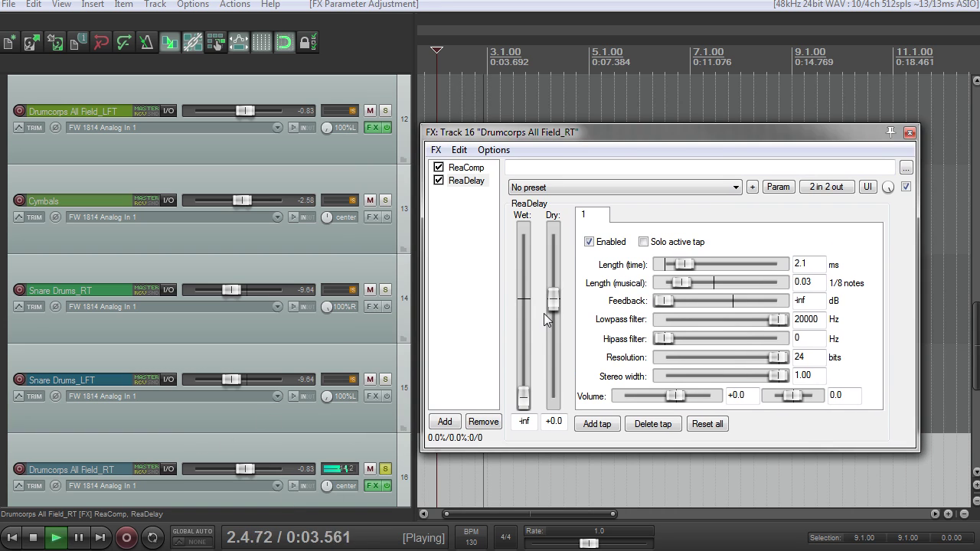
{"action": "double_click", "coordinate": [526, 394]}
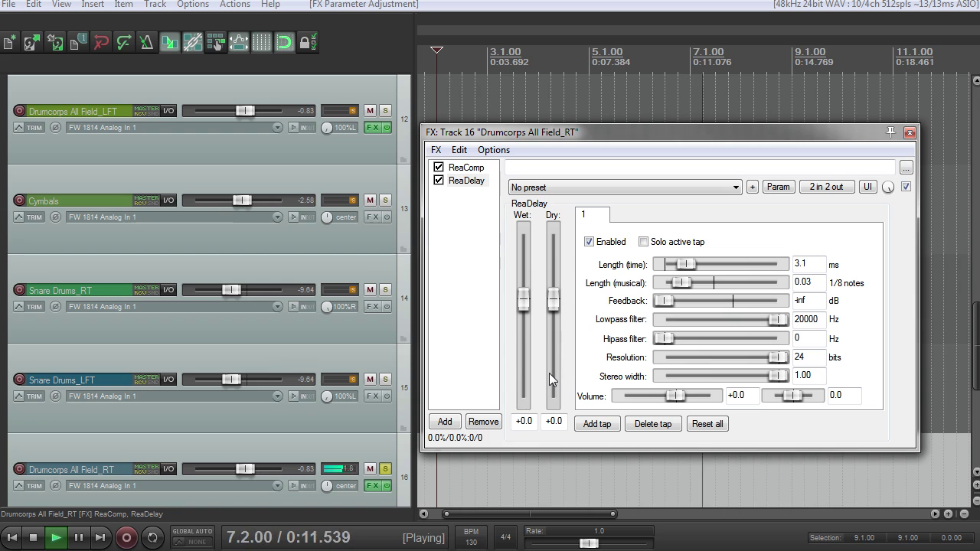
{"action": "key", "text": "space"}
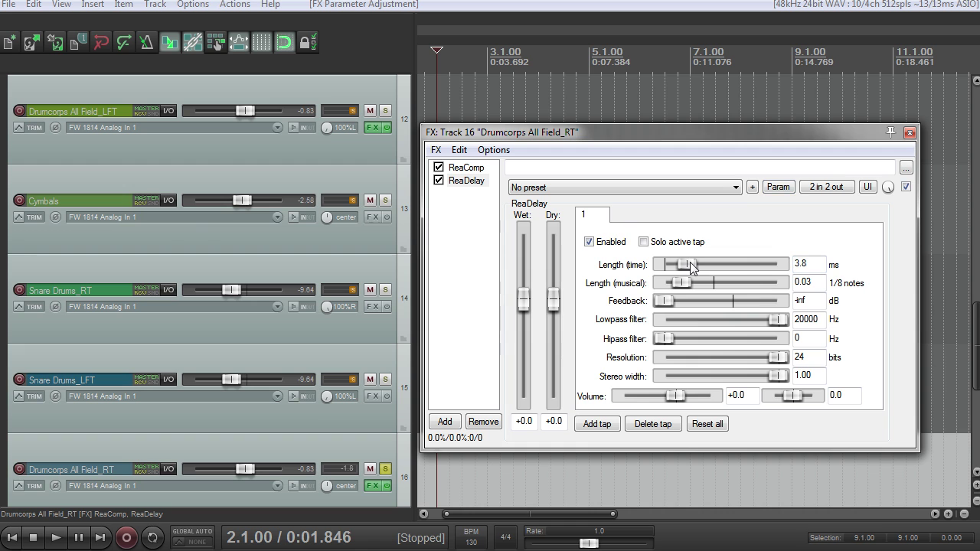
Open the parameter modulation settings for ReaDelay's Length and place them beside the effects window.
{"action": "left_click", "coordinate": [780, 186]}
{"action": "left_click", "coordinate": [811, 257]}
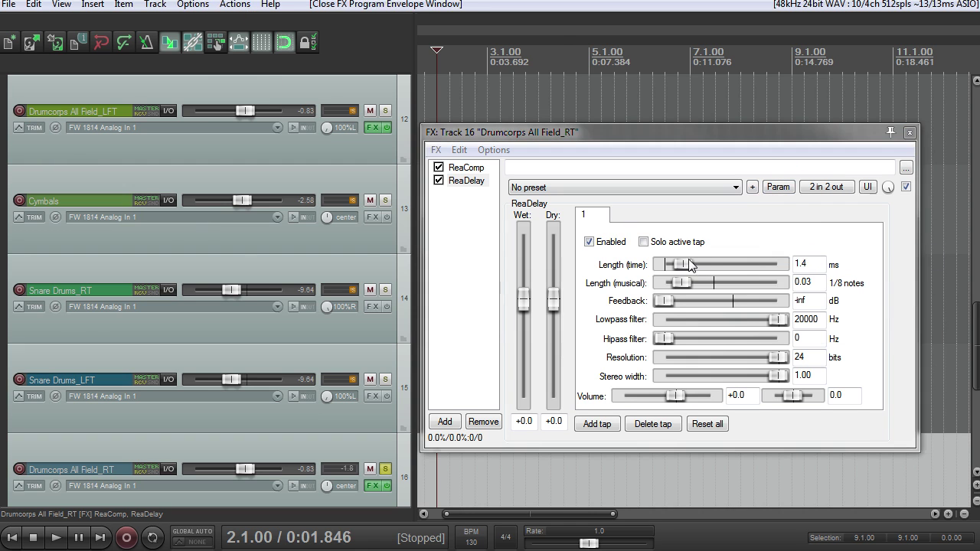
{"action": "left_click", "coordinate": [682, 264]}
{"action": "left_click_drag", "start_coordinate": [606, 61], "coordinate": [252, 151]}
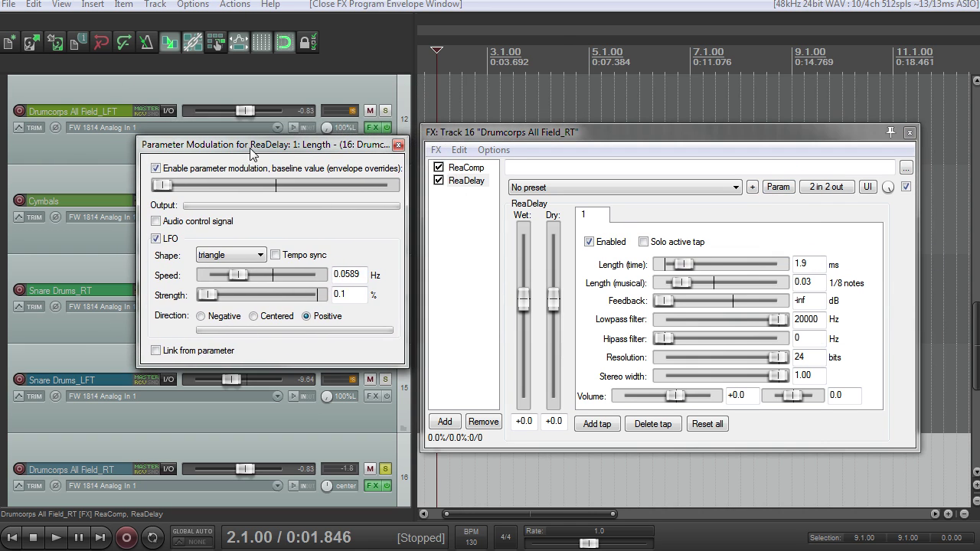
{"action": "left_click", "coordinate": [794, 189]}
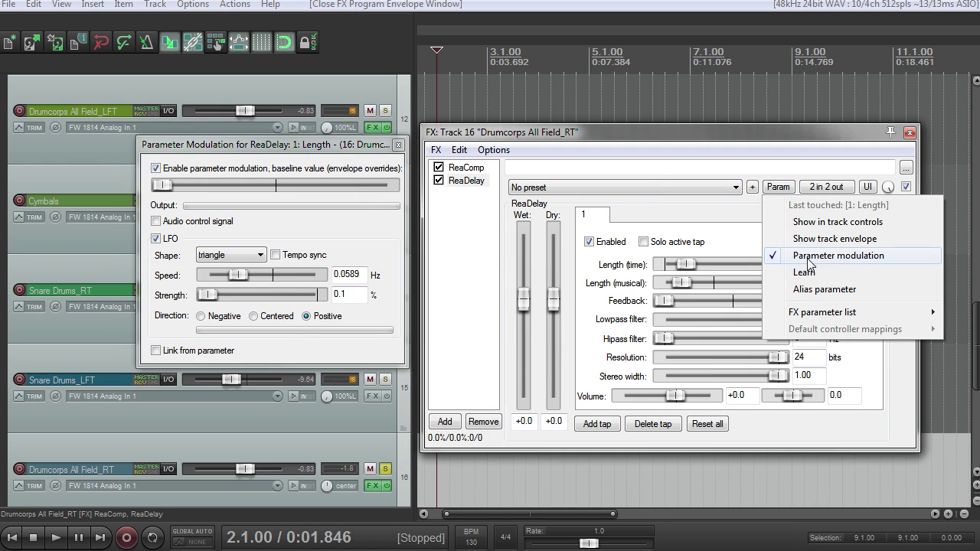
{"action": "left_click", "coordinate": [644, 213]}
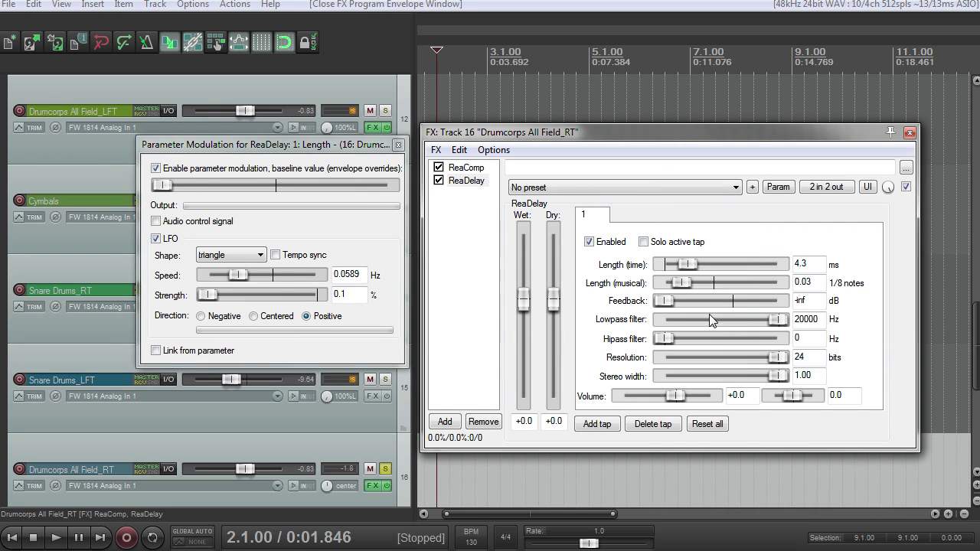
Open the parameter modulation settings for ReaDelay's Hipass filter and close them again.
{"action": "left_click", "coordinate": [662, 340]}
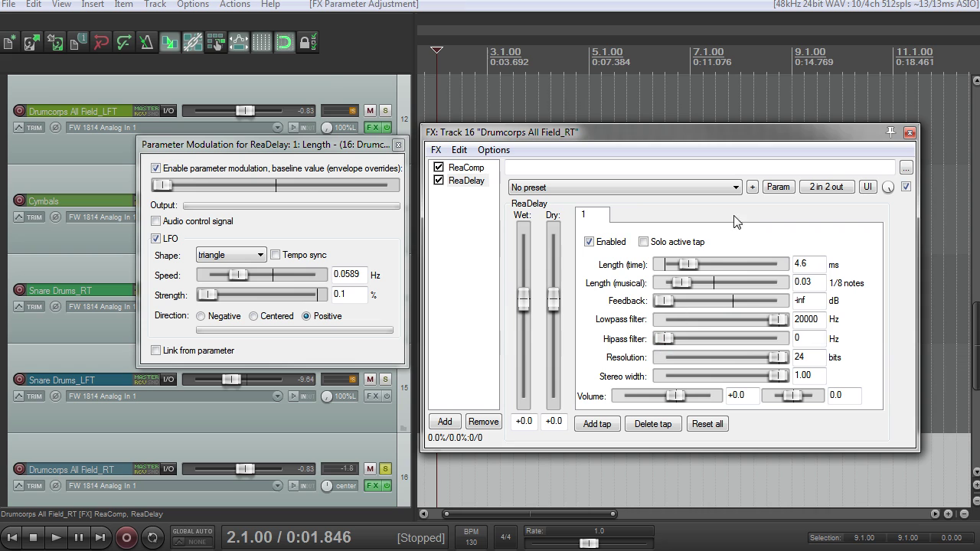
{"action": "left_click", "coordinate": [776, 190]}
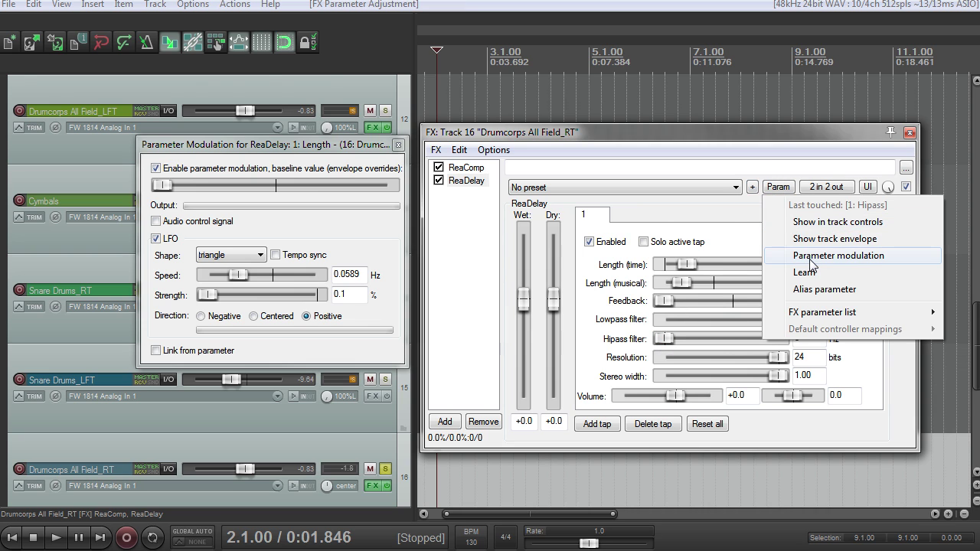
{"action": "left_click", "coordinate": [811, 259]}
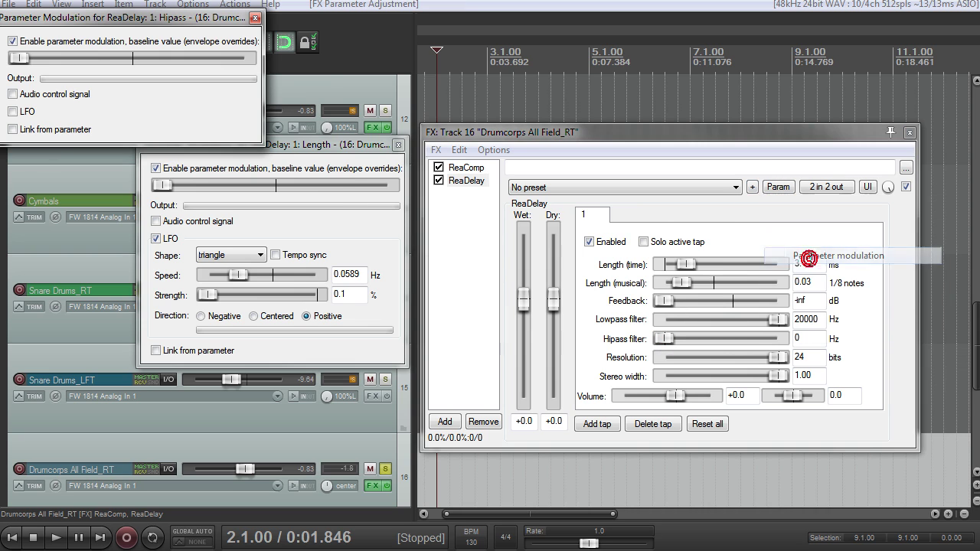
{"action": "left_click", "coordinate": [778, 188]}
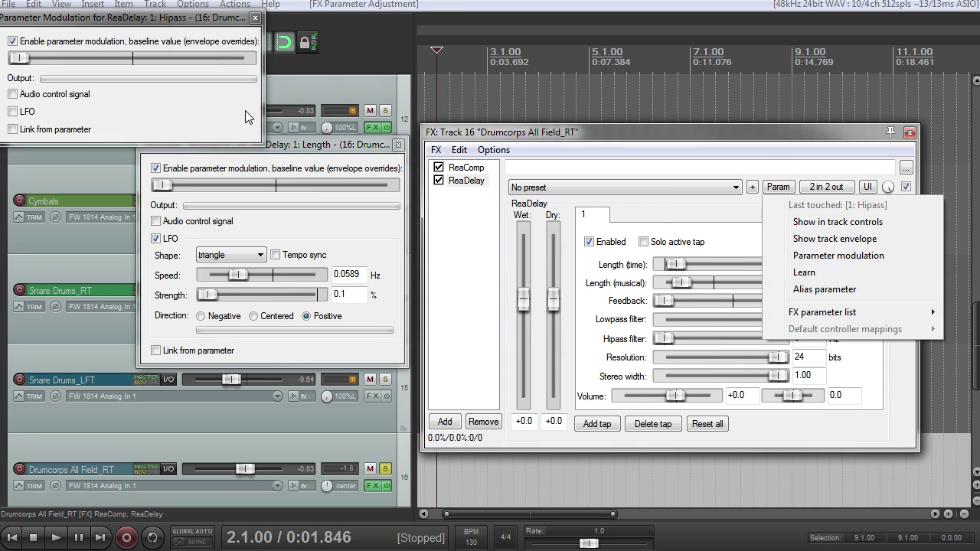
{"action": "left_click", "coordinate": [256, 17]}
Set the LFO of ReaDelay's Length modulation to 100.0 % strength and a speed of 0.0050 Hz.
{"action": "left_click_drag", "start_coordinate": [251, 145], "coordinate": [247, 95]}
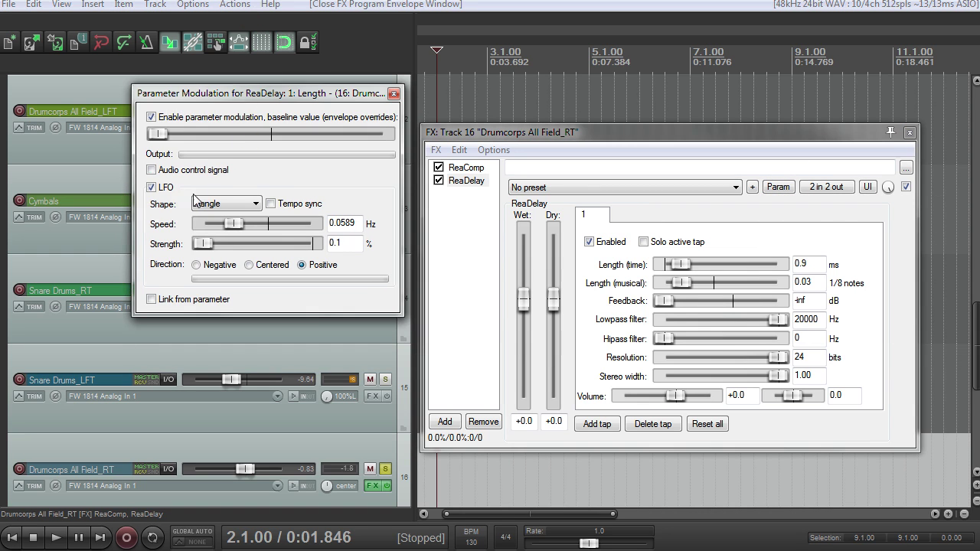
{"action": "left_click", "coordinate": [151, 187]}
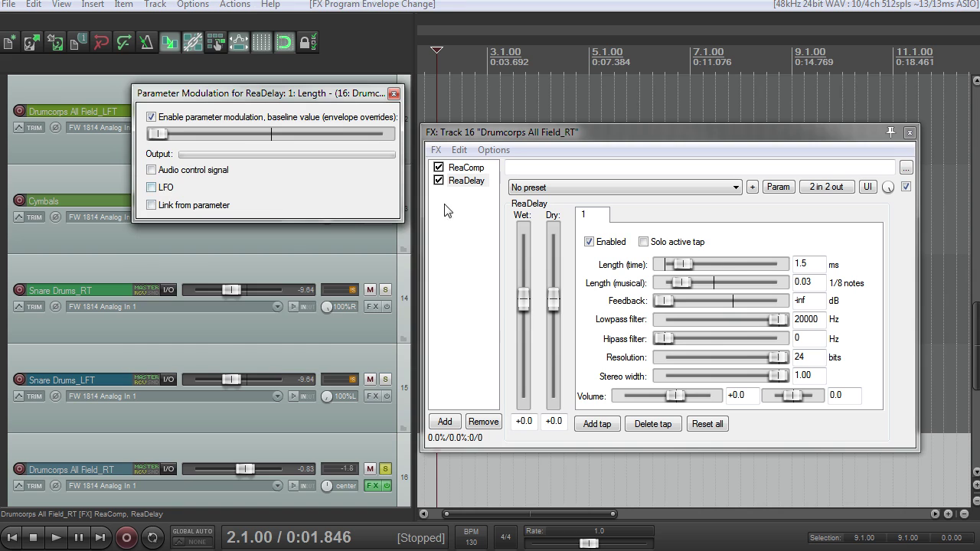
{"action": "left_click", "coordinate": [152, 187]}
{"action": "double_click", "coordinate": [236, 225]}
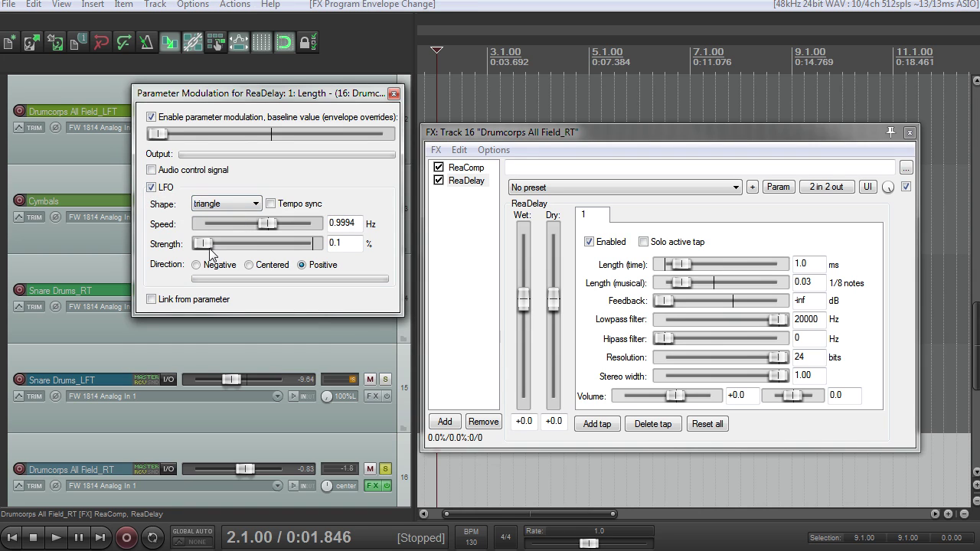
{"action": "double_click", "coordinate": [210, 249]}
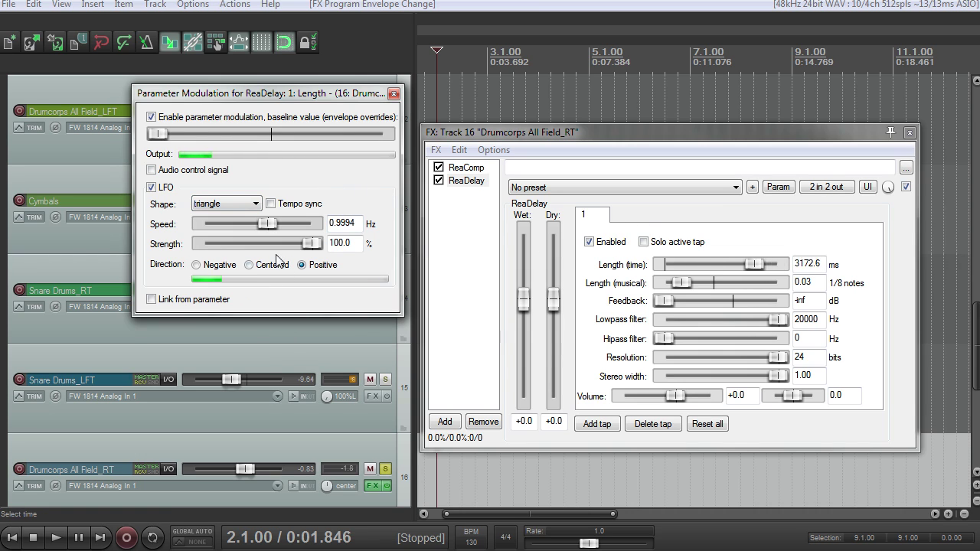
{"action": "left_click_drag", "start_coordinate": [261, 223], "coordinate": [208, 227]}
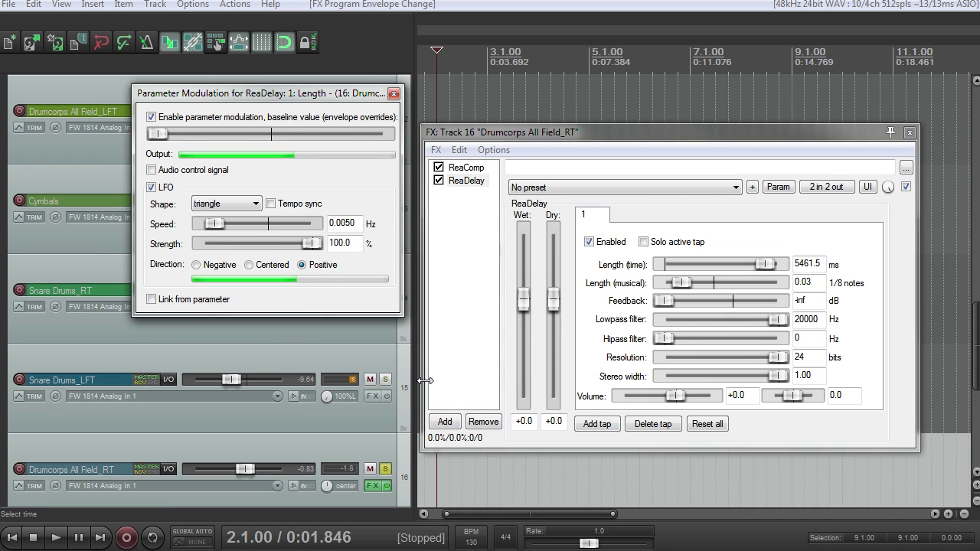
Line up the modulation and effects windows and lower ReaDelay's dry level to -inf.
{"action": "left_click_drag", "start_coordinate": [329, 95], "coordinate": [340, 121]}
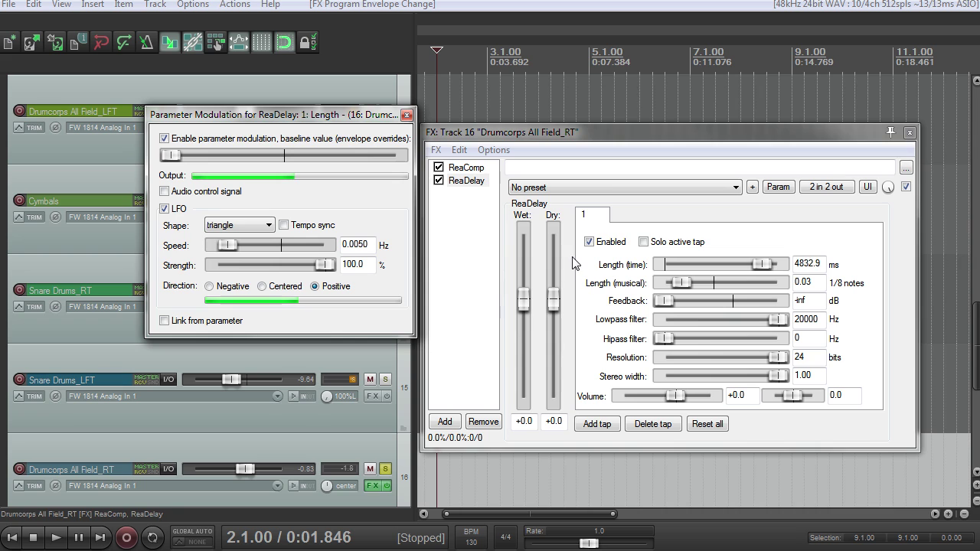
{"action": "left_click_drag", "start_coordinate": [529, 134], "coordinate": [528, 116]}
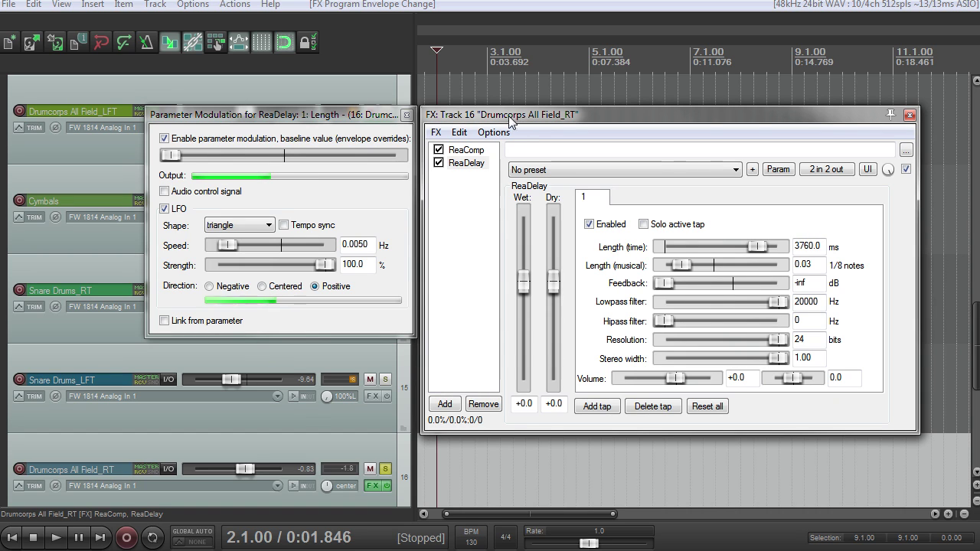
{"action": "left_click_drag", "start_coordinate": [553, 283], "coordinate": [406, 378]}
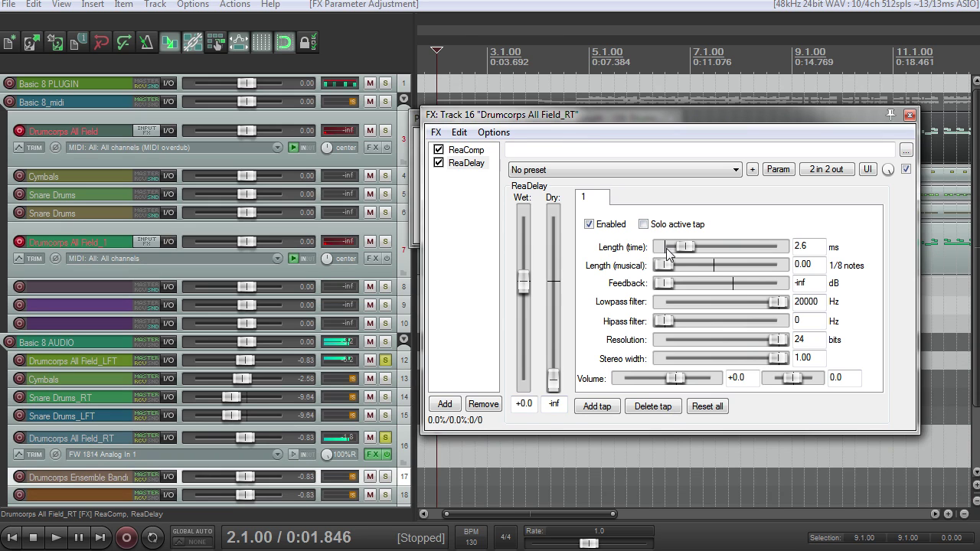
Open ReaDelay's Length modulation settings on Drumcorps All Field_RT, turn on the LFO and set its strength to .05 %.
{"action": "left_click", "coordinate": [778, 169]}
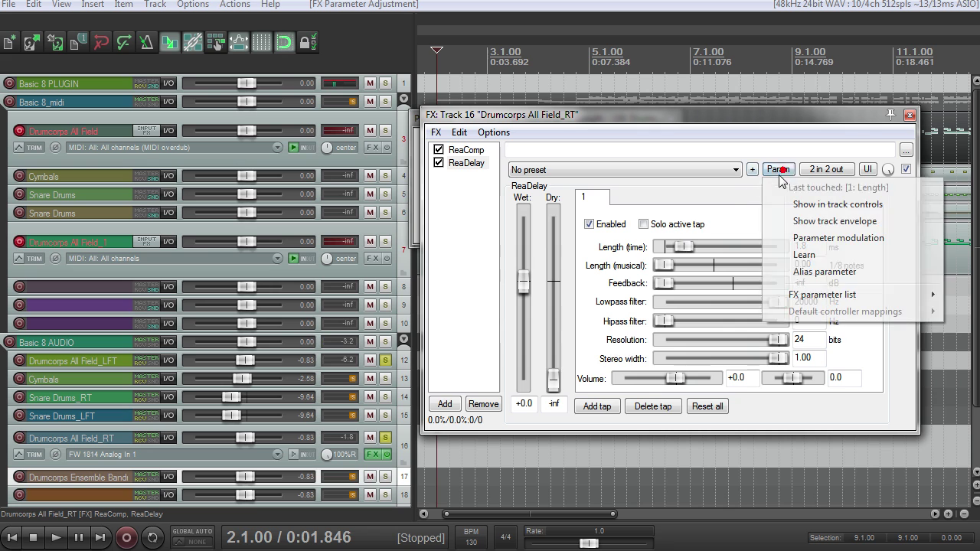
{"action": "left_click", "coordinate": [817, 238]}
{"action": "left_click_drag", "start_coordinate": [612, 101], "coordinate": [372, 105]}
{"action": "left_click", "coordinate": [247, 199]}
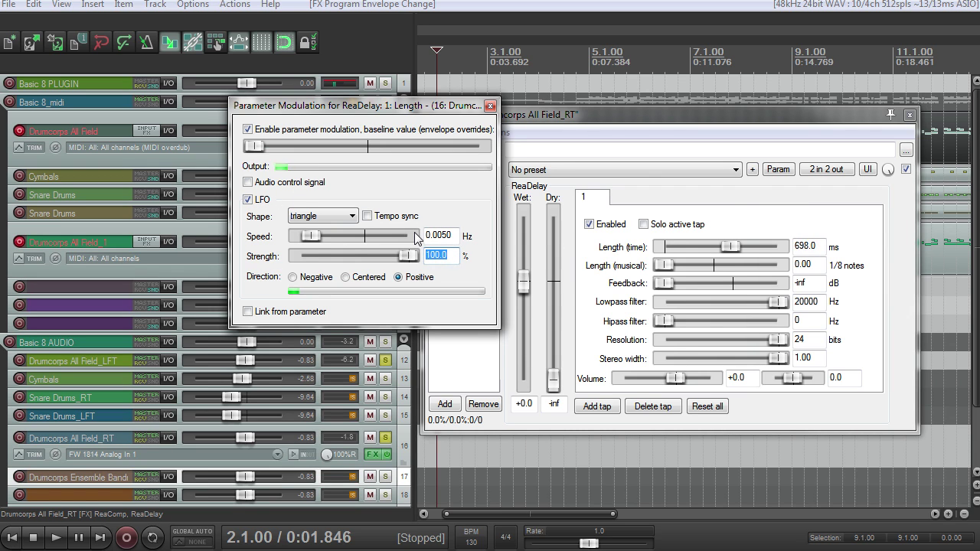
{"action": "type", "text": ".02"}
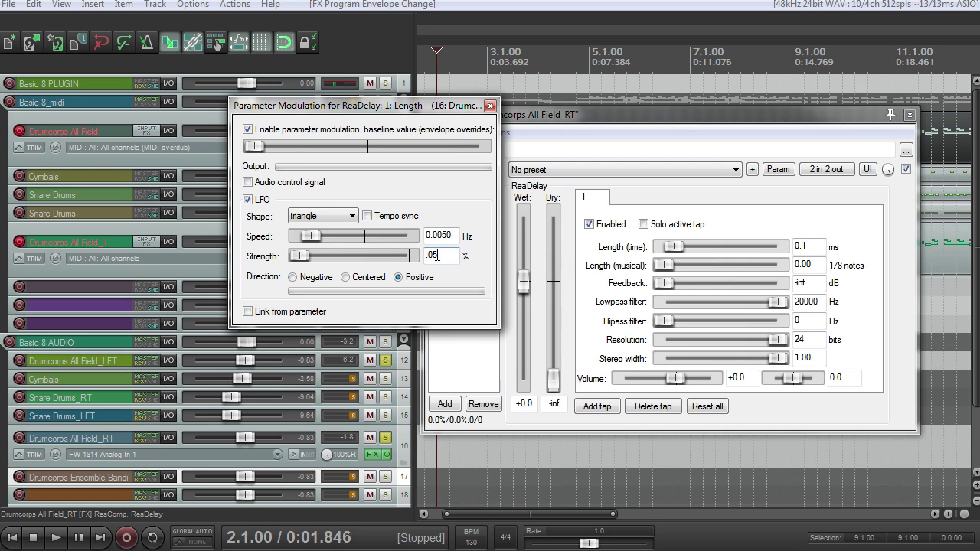
Raise the LFO speed to about 0.1397 Hz and move the modulation window clear of the effects window.
{"action": "left_click_drag", "start_coordinate": [311, 237], "coordinate": [339, 246]}
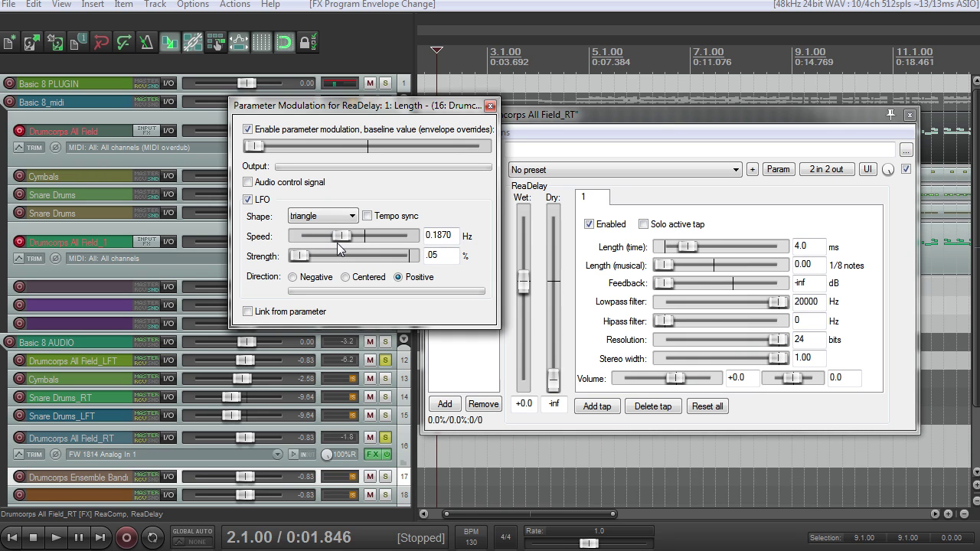
{"action": "left_click_drag", "start_coordinate": [337, 243], "coordinate": [333, 243]}
{"action": "left_click_drag", "start_coordinate": [485, 107], "coordinate": [434, 98]}
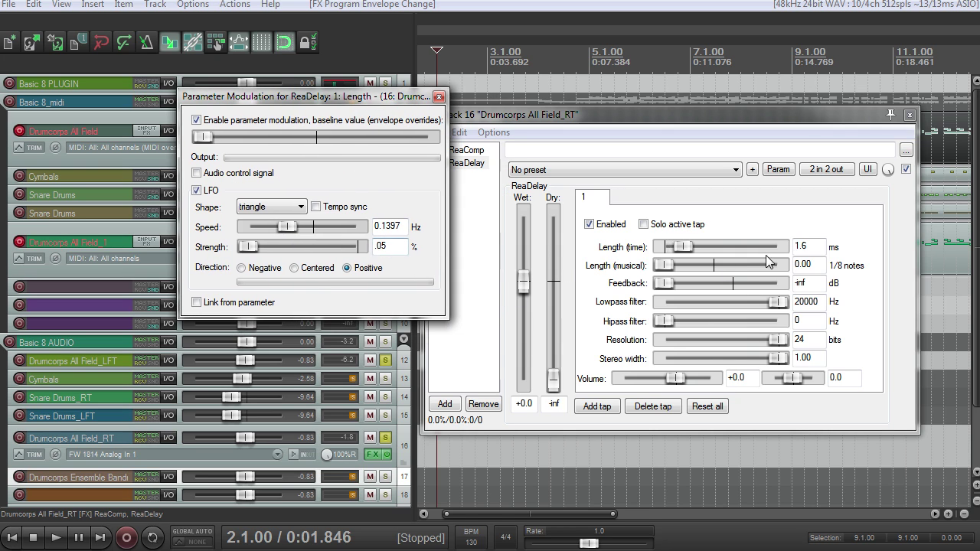
Turn off the LFO, lower the delay's Length (time) to 0.0 ms and raise Length (musical) to about 0.21.
{"action": "left_click", "coordinate": [197, 190]}
{"action": "left_click_drag", "start_coordinate": [686, 248], "coordinate": [613, 255]}
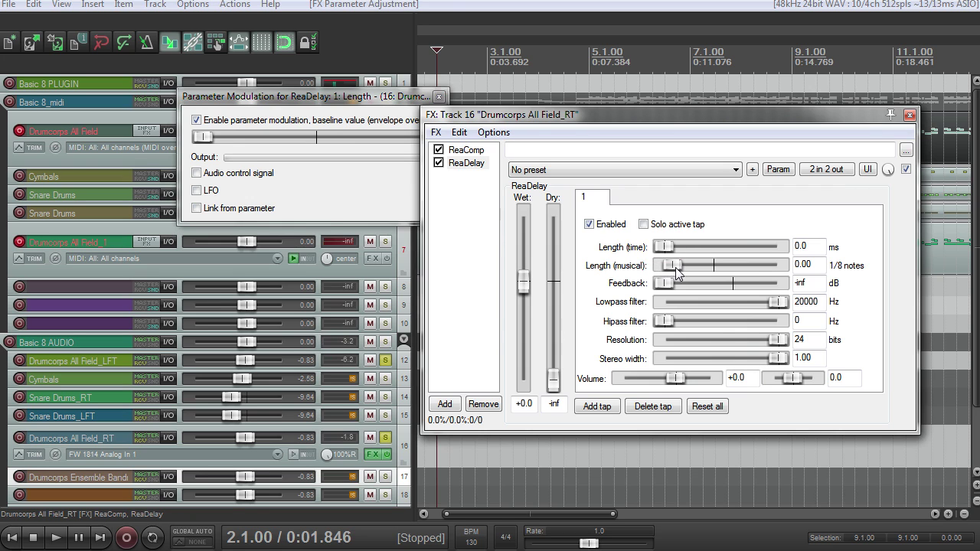
{"action": "left_click_drag", "start_coordinate": [667, 263], "coordinate": [694, 270]}
Center the pan of both Drumcorps All Field audio tracks and lower the delay's musical length to about 0.04.
{"action": "double_click", "coordinate": [327, 455]}
{"action": "left_click", "coordinate": [59, 366]}
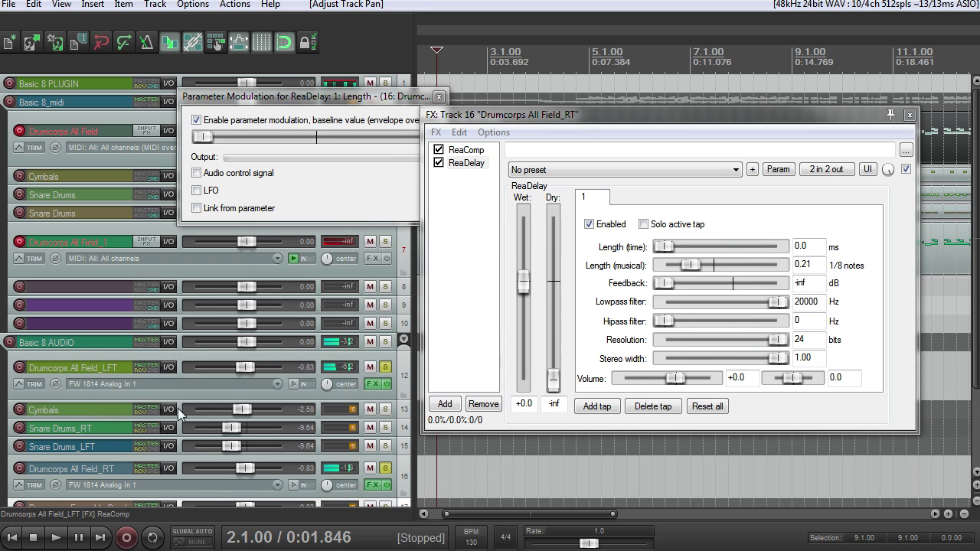
{"action": "scroll", "coordinate": [7, 399], "scroll_direction": "down", "scroll_amount": 3}
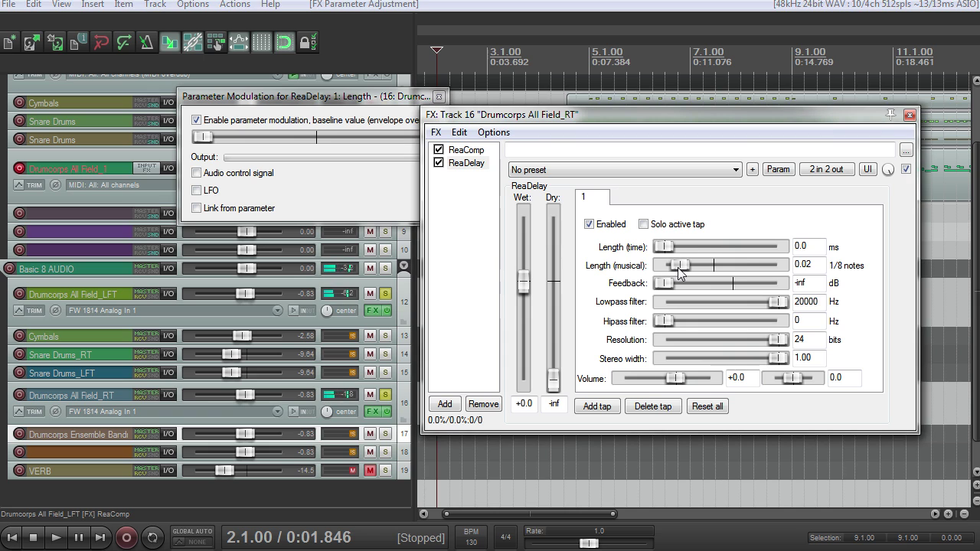
{"action": "left_click_drag", "start_coordinate": [690, 265], "coordinate": [678, 269]}
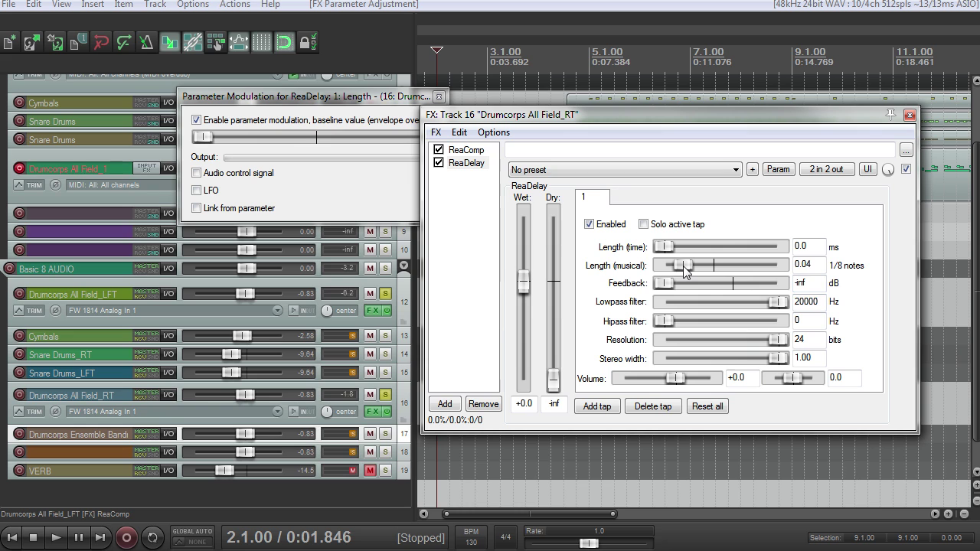
{"action": "left_click_drag", "start_coordinate": [683, 265], "coordinate": [681, 266]}
Re-enable the Length LFO with the musical length at 0.06, fine-tune its speed and close the modulation settings.
{"action": "left_click", "coordinate": [198, 190]}
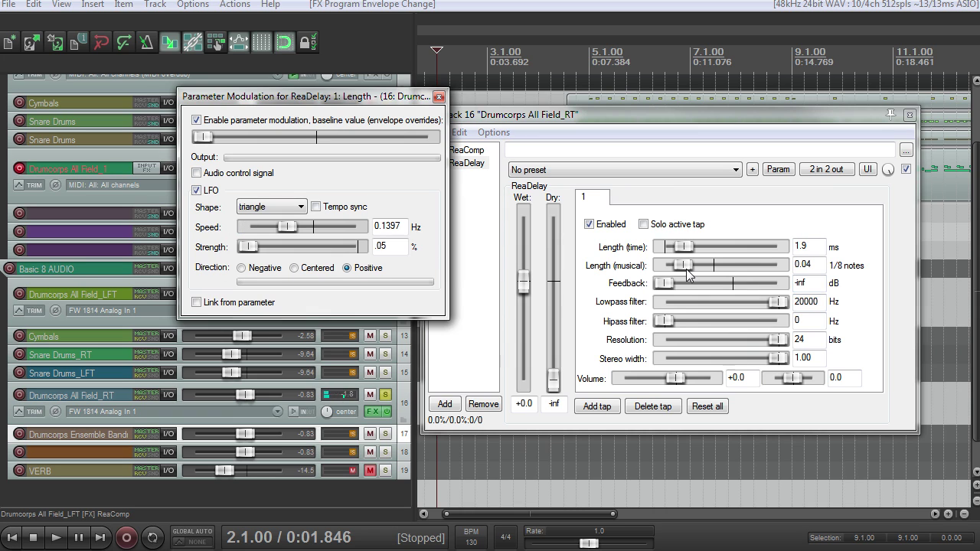
{"action": "left_click_drag", "start_coordinate": [682, 265], "coordinate": [685, 265]}
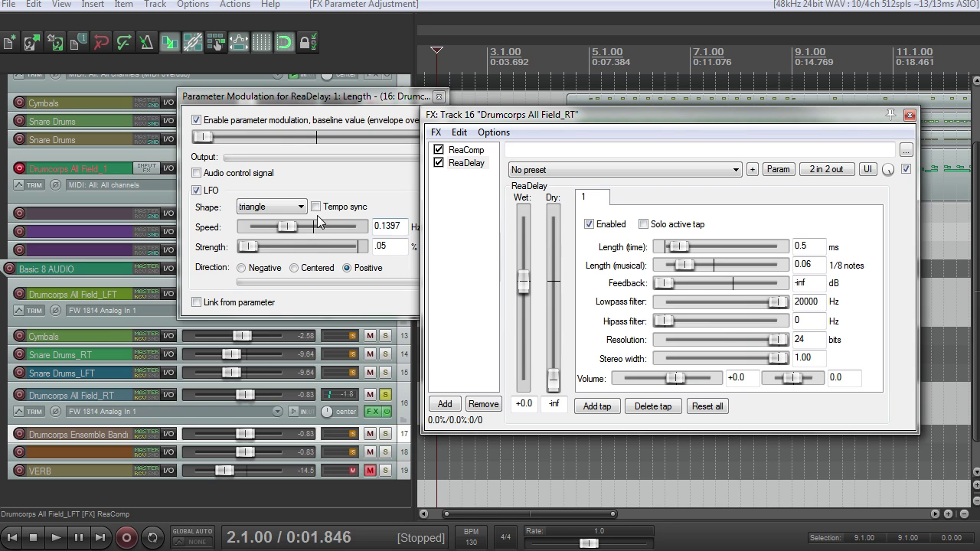
{"action": "left_click", "coordinate": [294, 229]}
{"action": "mouse_move", "coordinate": [294, 229]}
{"action": "left_mouse_down"}
{"action": "mouse_move", "coordinate": [277, 227]}
{"action": "mouse_move", "coordinate": [289, 231]}
{"action": "left_mouse_up"}
{"action": "left_click", "coordinate": [438, 96]}
Pan Drumcorps All Field_LFT 100% left and Drumcorps All Field_RT 100% right, and unsolo both tracks.
{"action": "left_click_drag", "start_coordinate": [287, 424], "coordinate": [332, 419]}
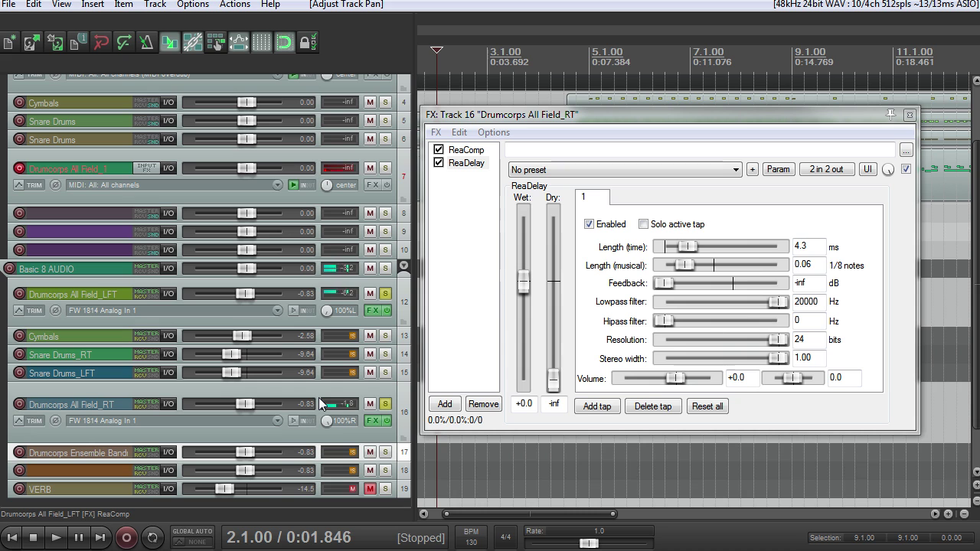
{"action": "left_click", "coordinate": [385, 294]}
{"action": "left_click", "coordinate": [385, 403]}
{"action": "left_click", "coordinate": [909, 115]}
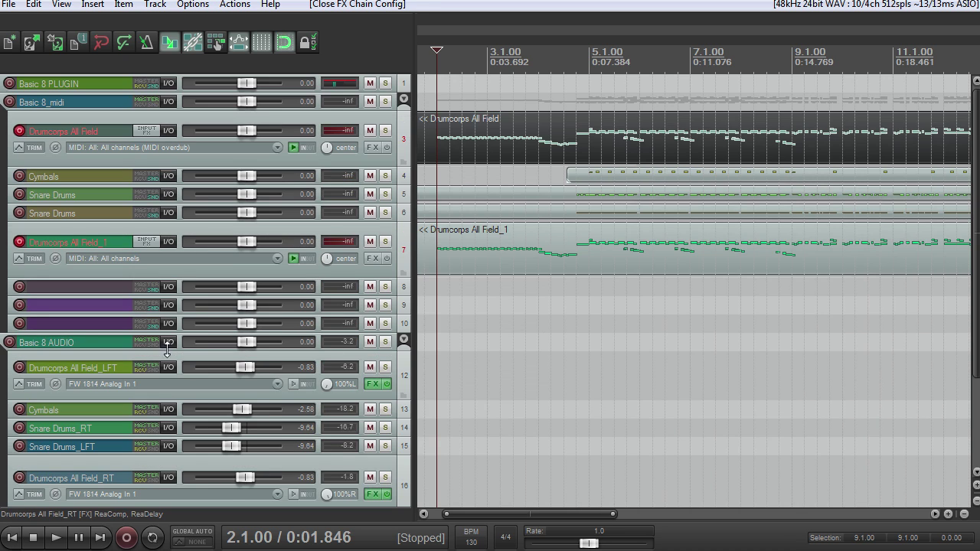
Collapse the expanded audio tracks, then solo Drumcorps All Field_LFT and Drumcorps All Field_RT for a listen from measure 2.
{"action": "key", "text": "grave"}
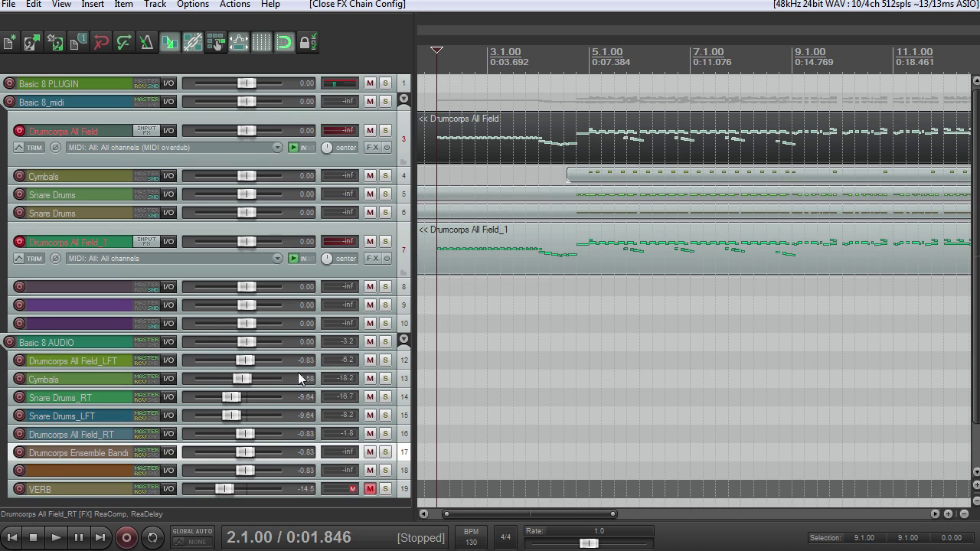
{"action": "left_click", "coordinate": [385, 360]}
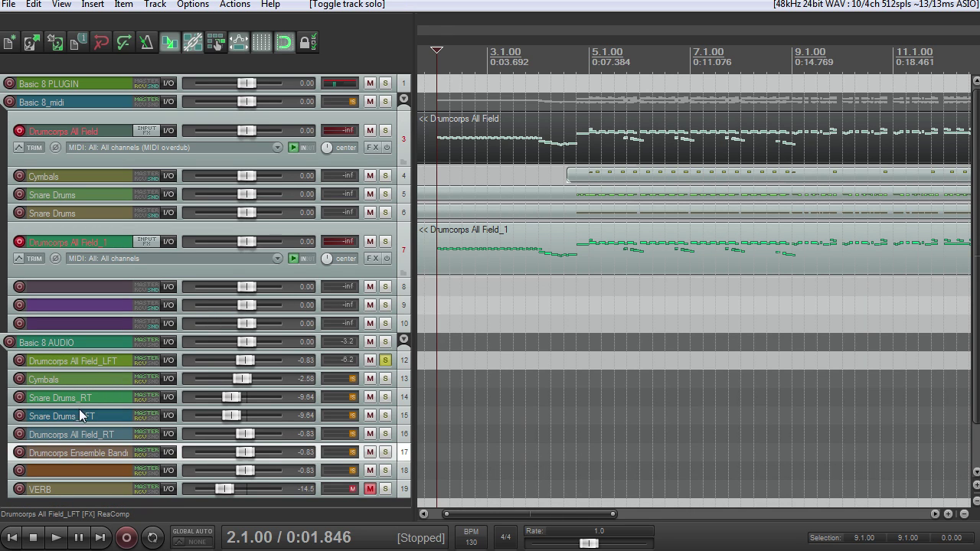
{"action": "left_click", "coordinate": [385, 433]}
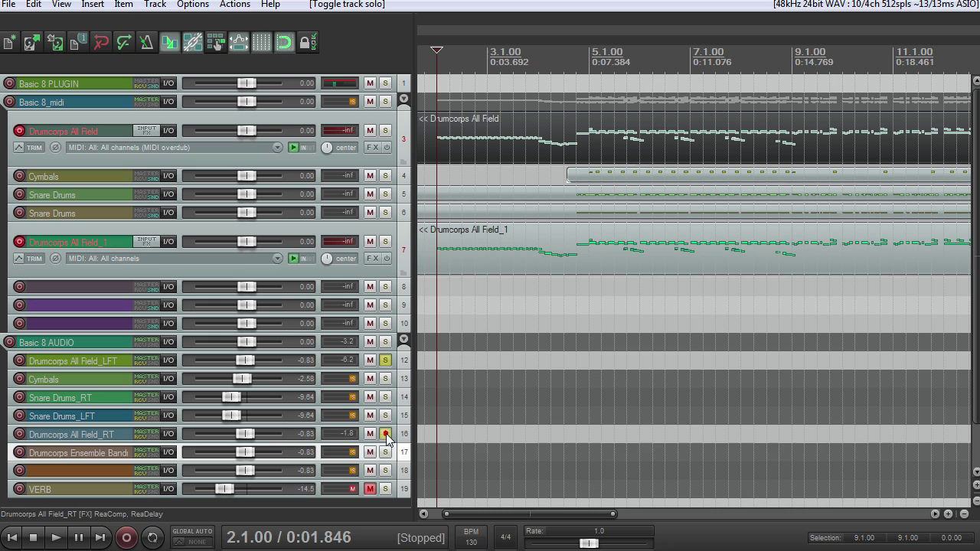
{"action": "key", "text": "space"}
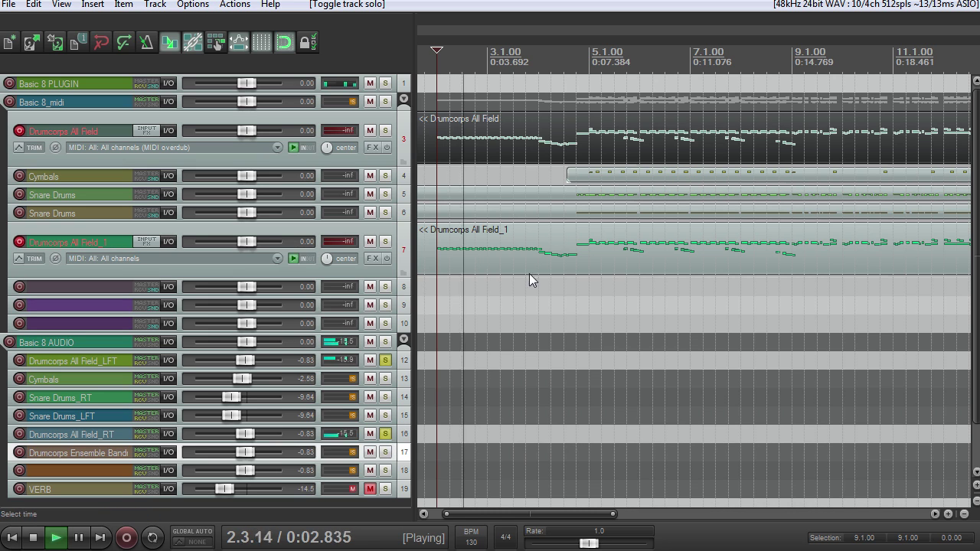
{"action": "key", "text": "space"}
Audition the soloed pair from measure 5 and from measure 10, and clear the solos.
{"action": "left_click", "coordinate": [624, 64]}
{"action": "key", "text": "space"}
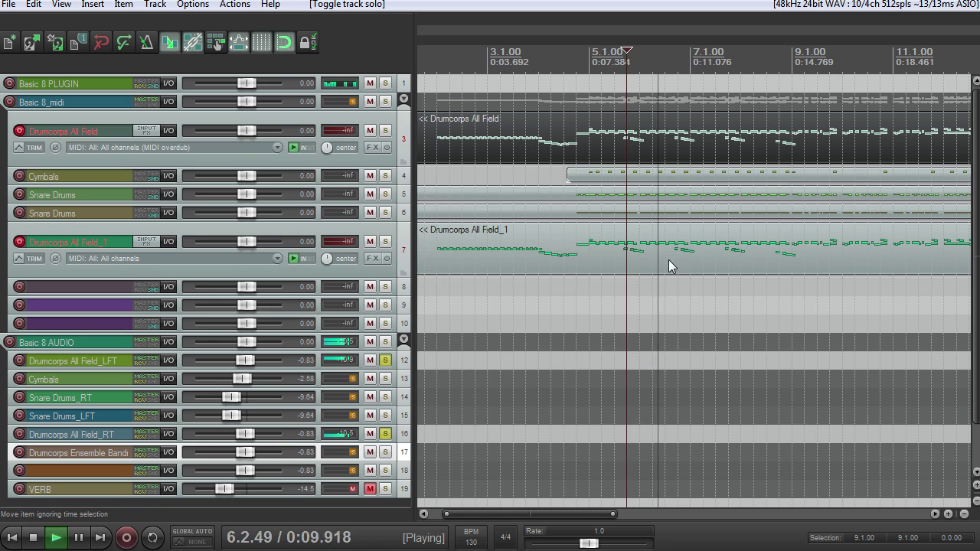
{"action": "scroll", "coordinate": [658, 279], "scroll_direction": "down", "scroll_amount": 5}
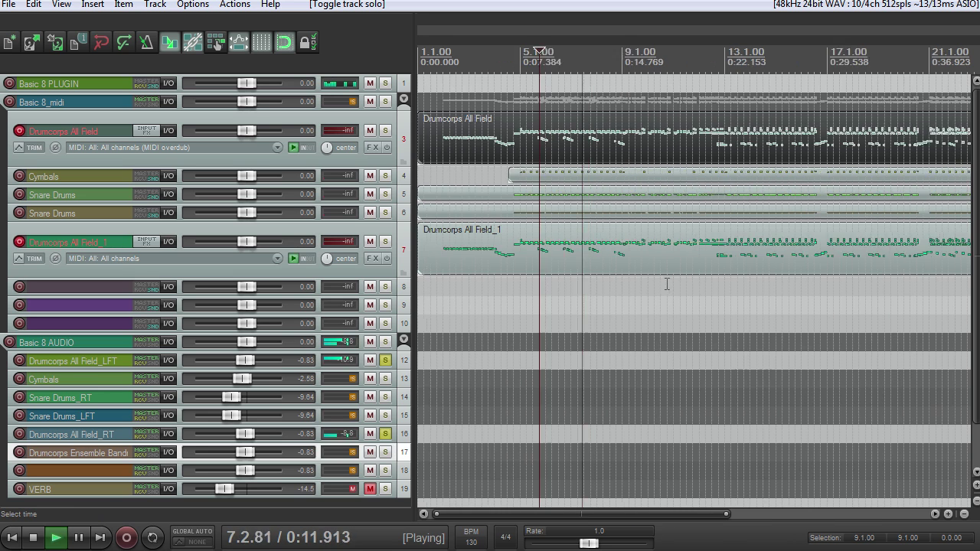
{"action": "left_click", "coordinate": [582, 55]}
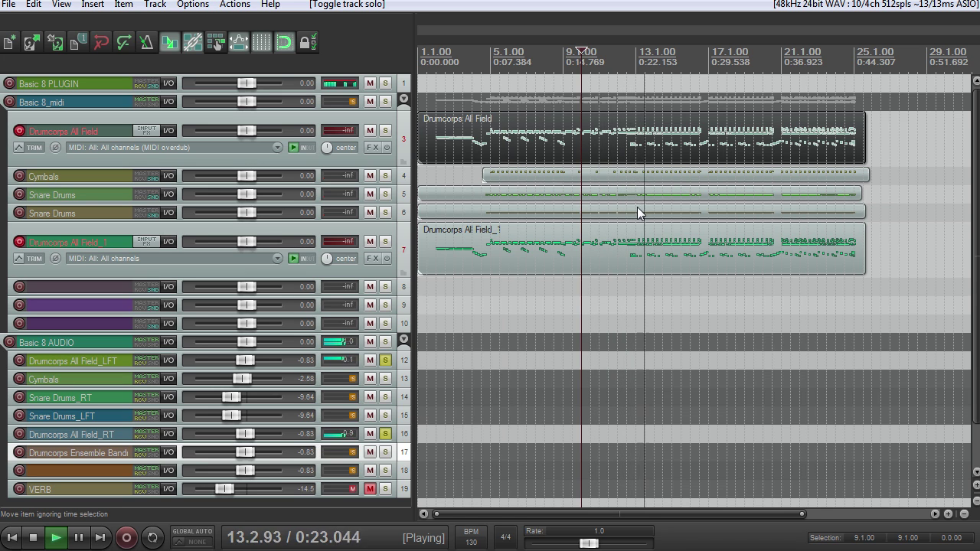
{"action": "key", "text": "space"}
{"action": "left_click", "coordinate": [386, 360]}
Disarm recording on the Drumcorps All Field and Drumcorps All Field_1 MIDI tracks.
{"action": "scroll", "coordinate": [386, 361], "scroll_direction": "down", "scroll_amount": 1}
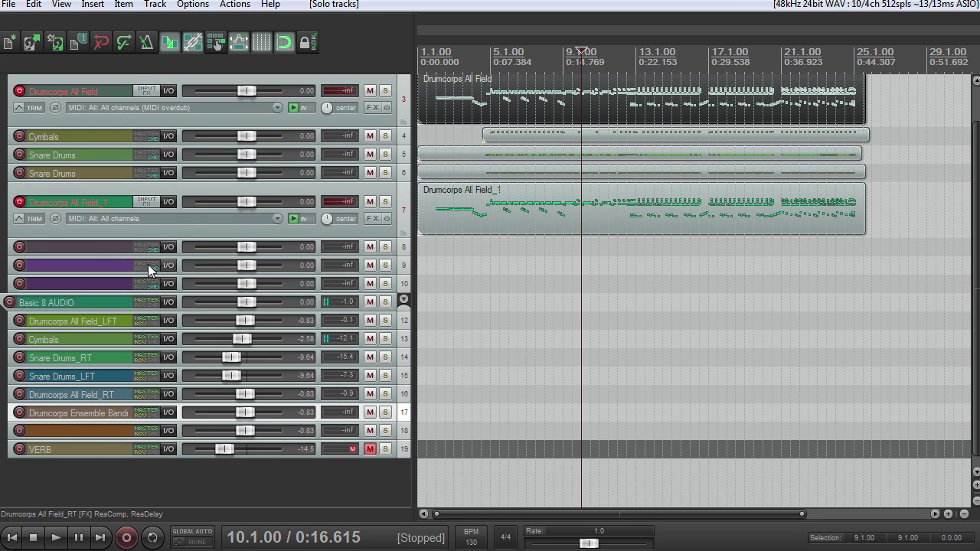
{"action": "left_click", "coordinate": [20, 91]}
{"action": "left_click", "coordinate": [18, 176]}
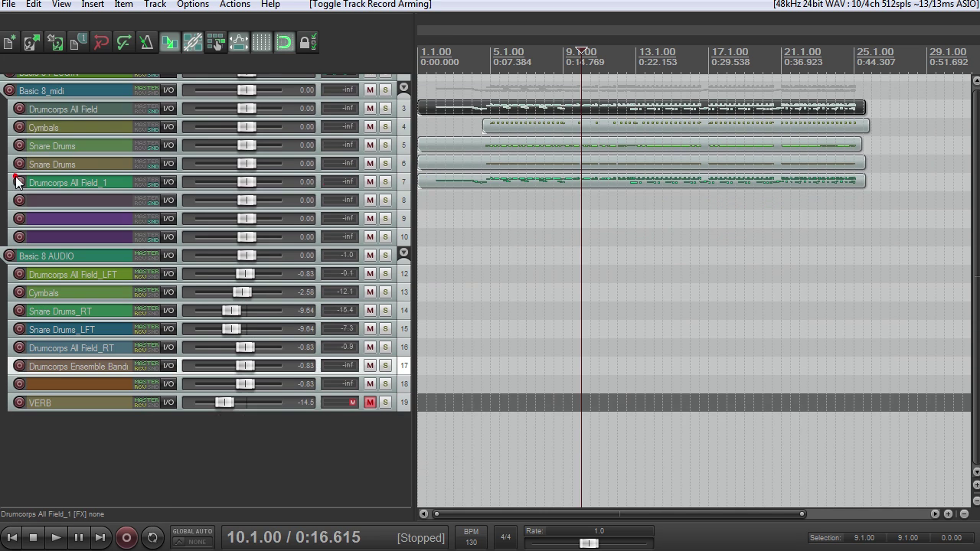
Enlarge the two Snare Drums MIDI tracks and select the item on track 5.
{"action": "left_click_drag", "start_coordinate": [103, 165], "coordinate": [111, 273]}
{"action": "left_click", "coordinate": [317, 198]}
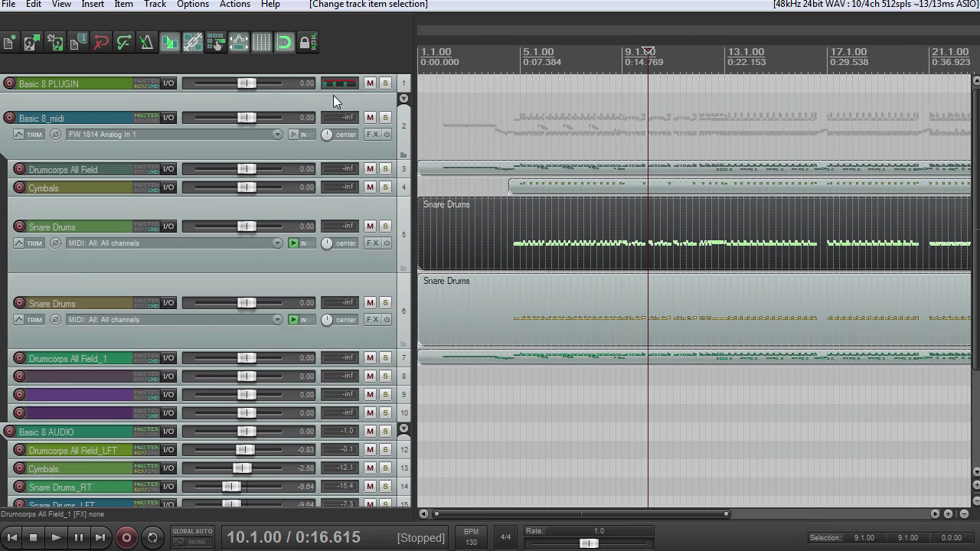
Open the Kontakt instance on the Basic 8 PLUGIN track and select Drumcorps Snare Field.nki in its file browser.
{"action": "left_click_drag", "start_coordinate": [341, 95], "coordinate": [342, 137]}
{"action": "left_click", "coordinate": [372, 114]}
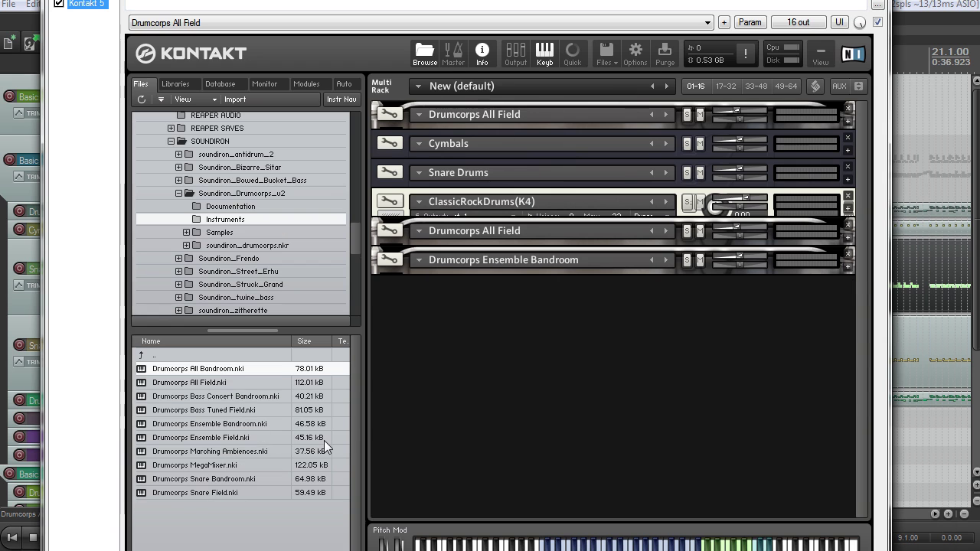
{"action": "left_click", "coordinate": [219, 493]}
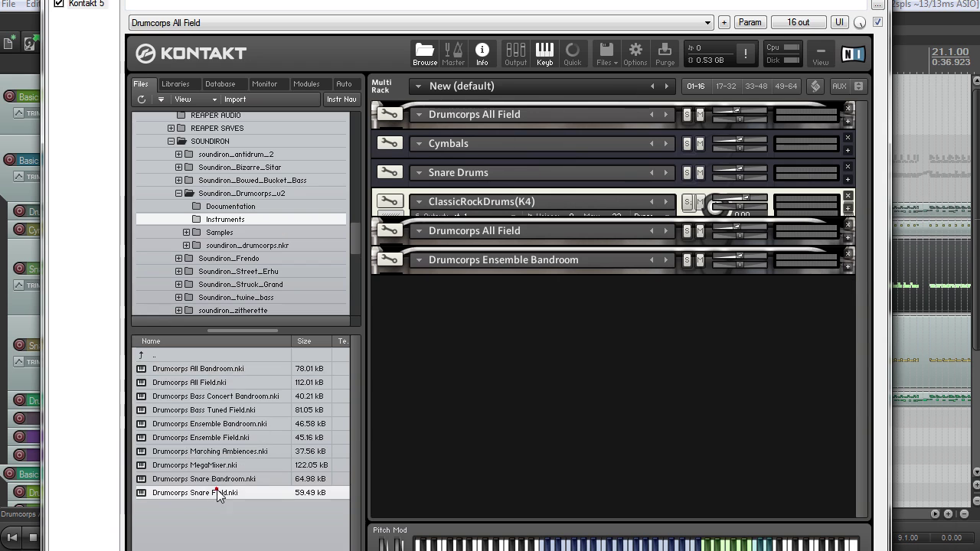
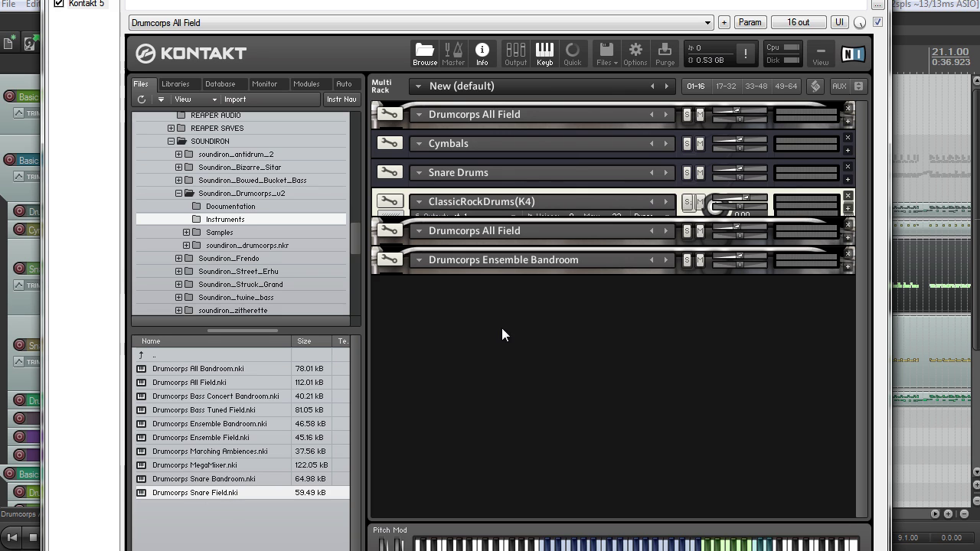
Expand the Snare Drums instrument in the Kontakt rack and arm the Snare Drums track 5 for recording.
{"action": "left_click_drag", "start_coordinate": [378, 1], "coordinate": [401, 0]}
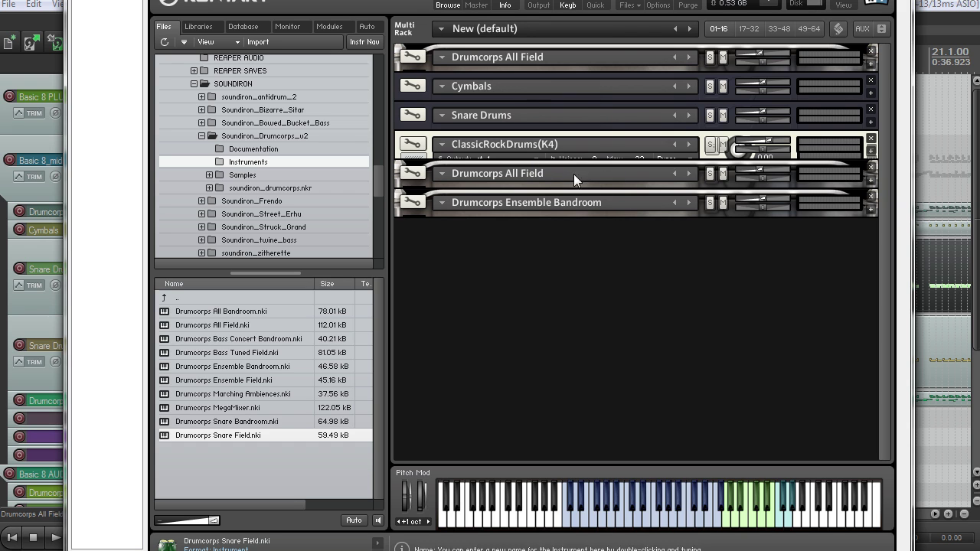
{"action": "left_click", "coordinate": [870, 121]}
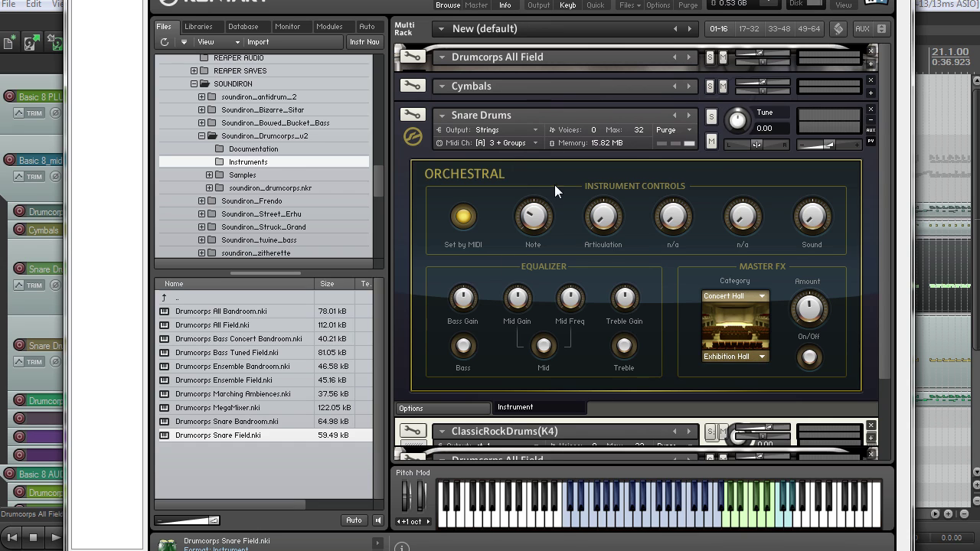
{"action": "left_click_drag", "start_coordinate": [307, 0], "coordinate": [471, 42]}
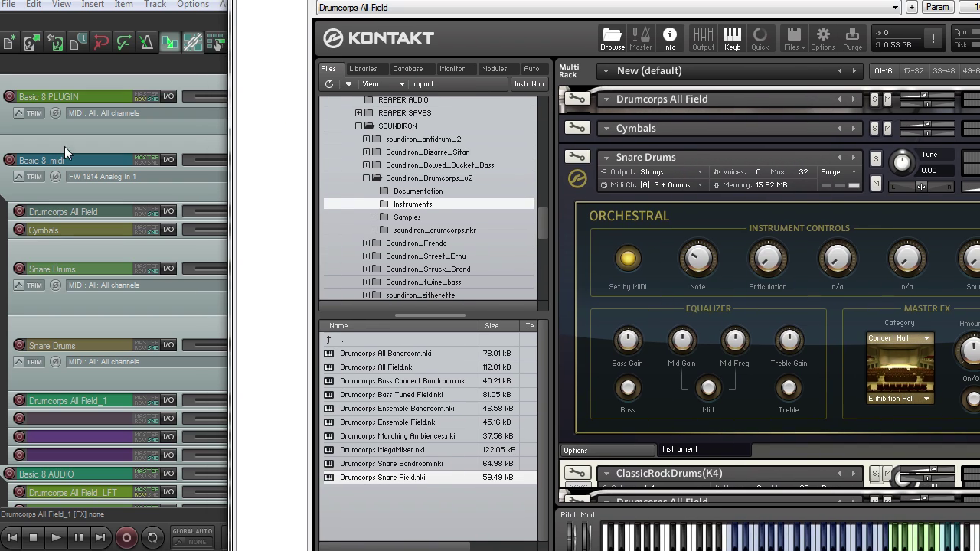
{"action": "left_click", "coordinate": [19, 269]}
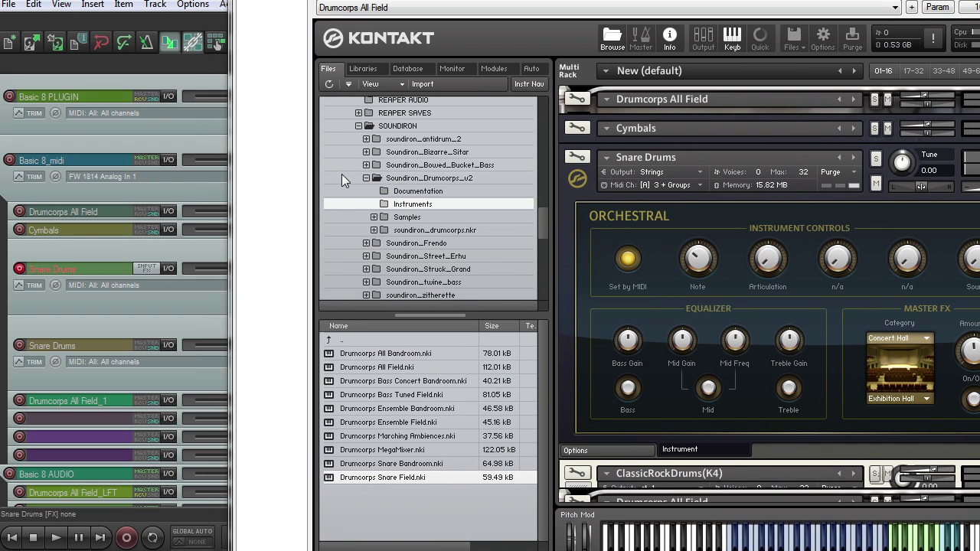
{"action": "left_click_drag", "start_coordinate": [460, 3], "coordinate": [374, 0]}
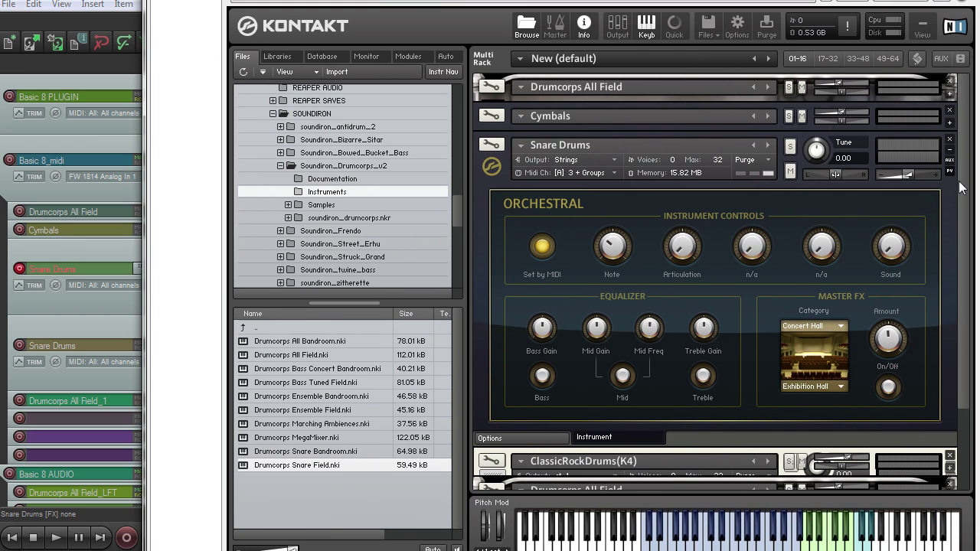
Expand the ClassicRockDrums(K4) instrument in the rack and look over its controls alongside the orchestral Snare Drums.
{"action": "scroll", "coordinate": [961, 187], "scroll_direction": "down", "scroll_amount": 1}
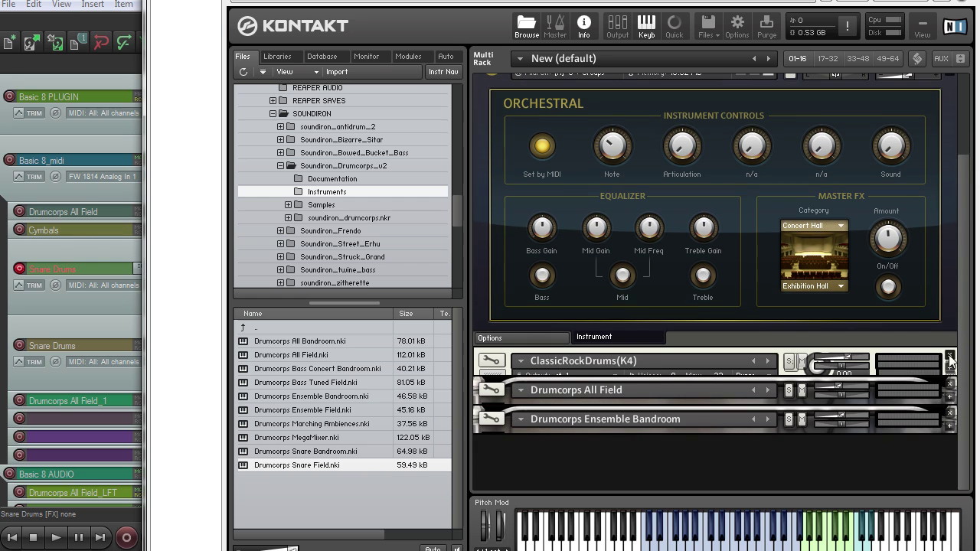
{"action": "left_click_drag", "start_coordinate": [963, 240], "coordinate": [961, 323]}
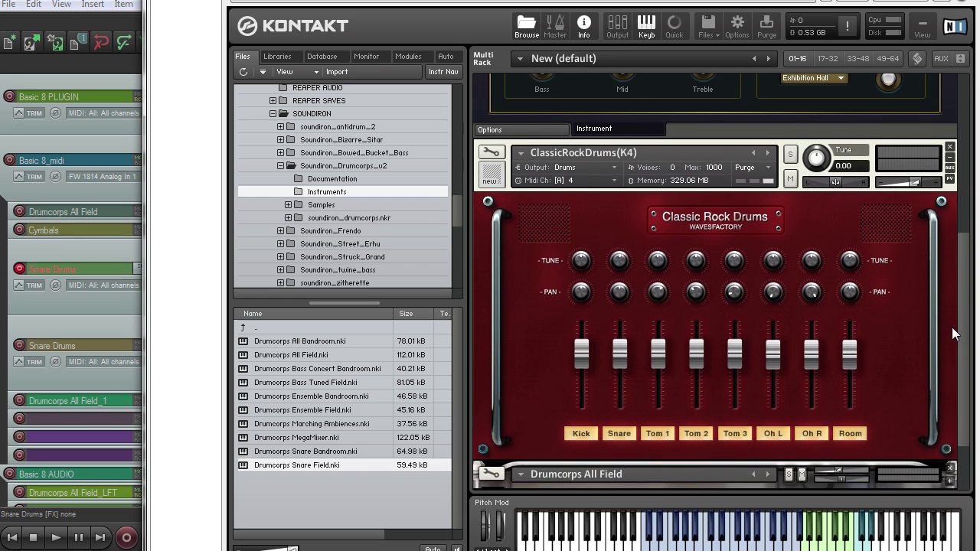
{"action": "scroll", "coordinate": [965, 327], "scroll_direction": "down", "scroll_amount": 1}
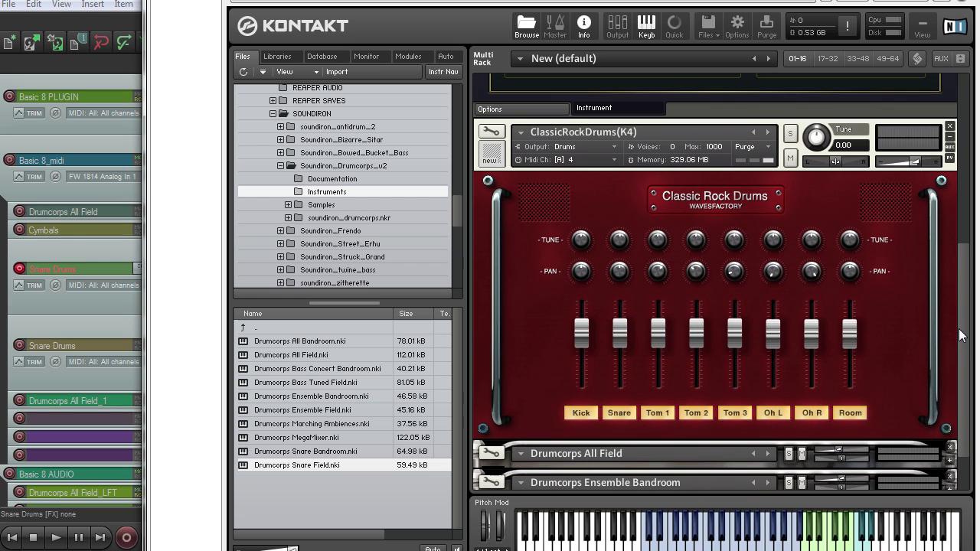
{"action": "scroll", "coordinate": [905, 155], "scroll_direction": "up", "scroll_amount": 5}
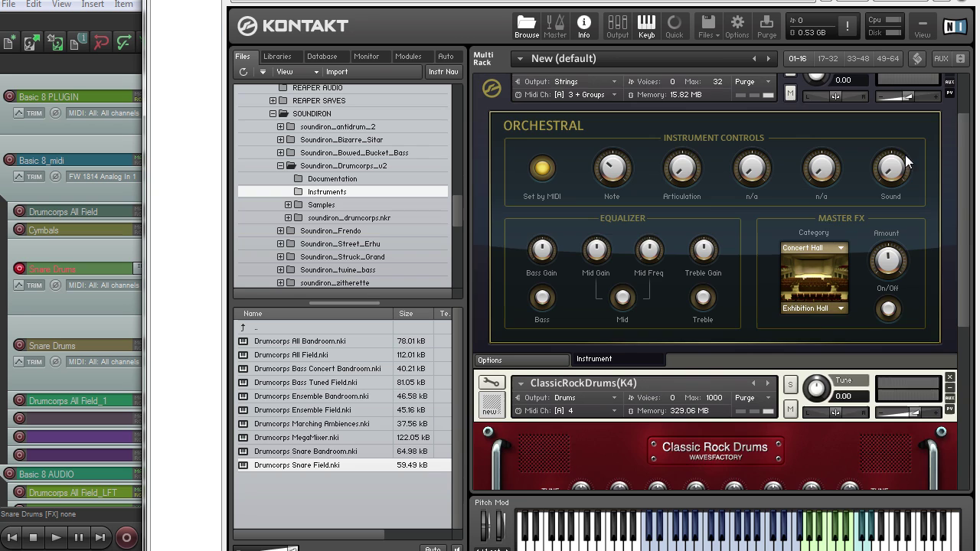
Open the Snare Drums instrument for editing, look over its Group and Mapping Editors, and return to the Multi Rack.
{"action": "scroll", "coordinate": [523, 240], "scroll_direction": "up", "scroll_amount": 2}
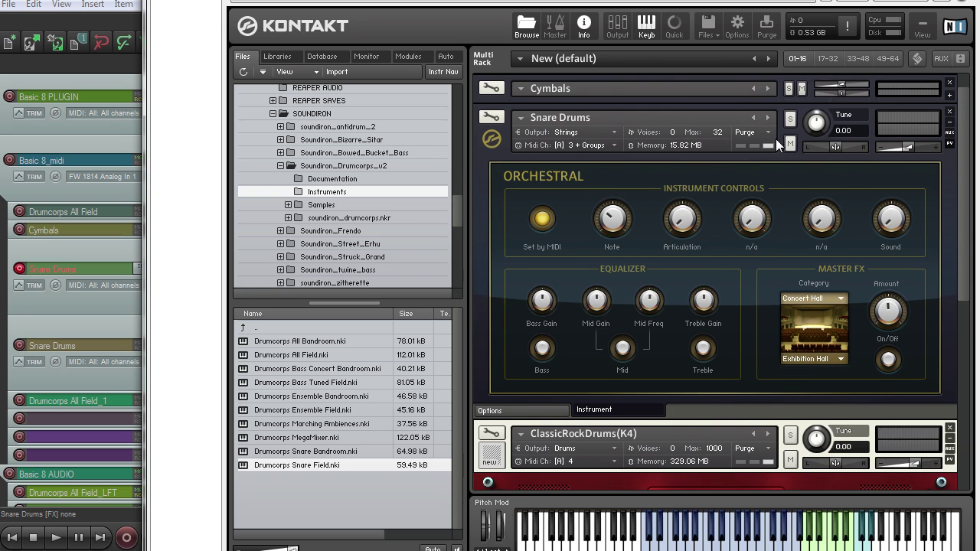
{"action": "left_click", "coordinate": [481, 118]}
{"action": "left_click", "coordinate": [699, 138]}
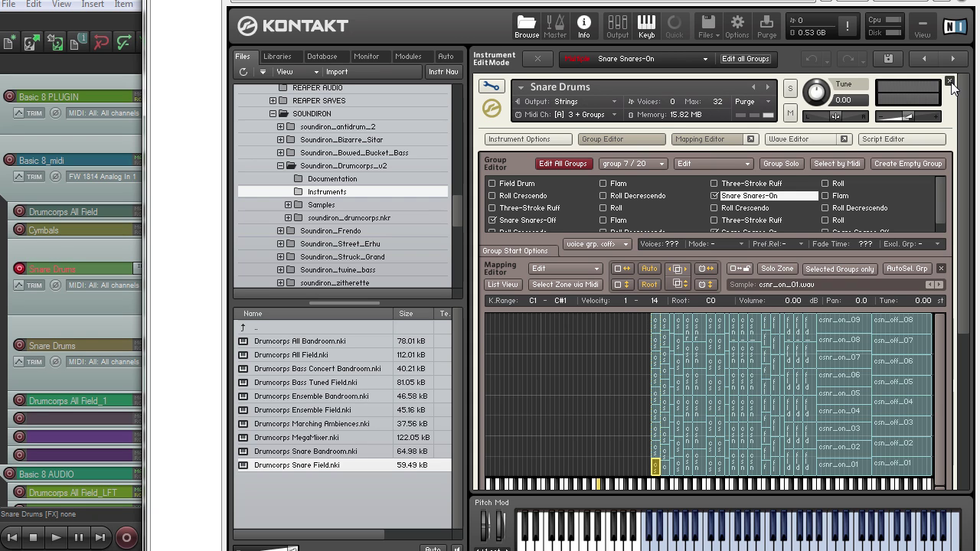
{"action": "left_click", "coordinate": [490, 86]}
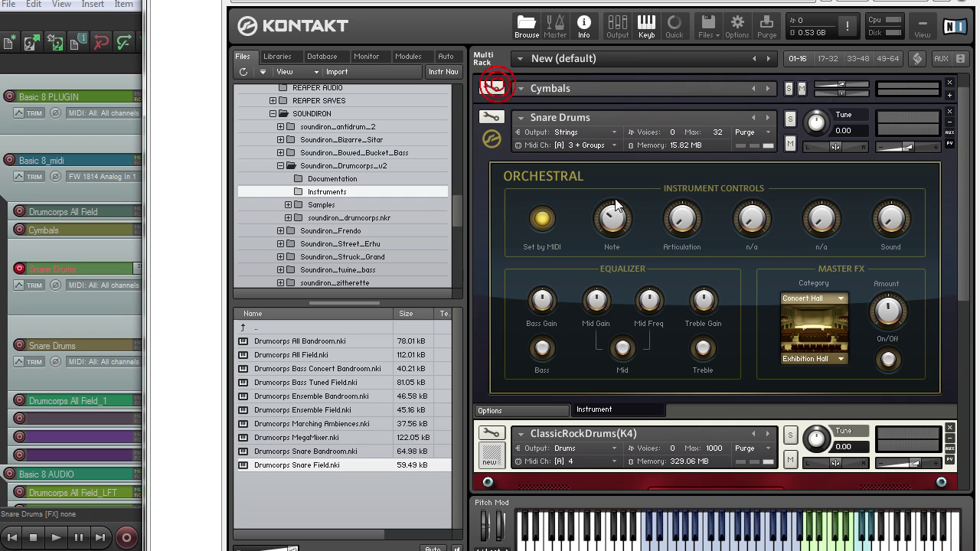
Disarm Snare Drums track 5 and audition ClassicRockDrums(K4) by temporarily arming Snare Drums track 6.
{"action": "scroll", "coordinate": [971, 165], "scroll_direction": "down", "scroll_amount": 8}
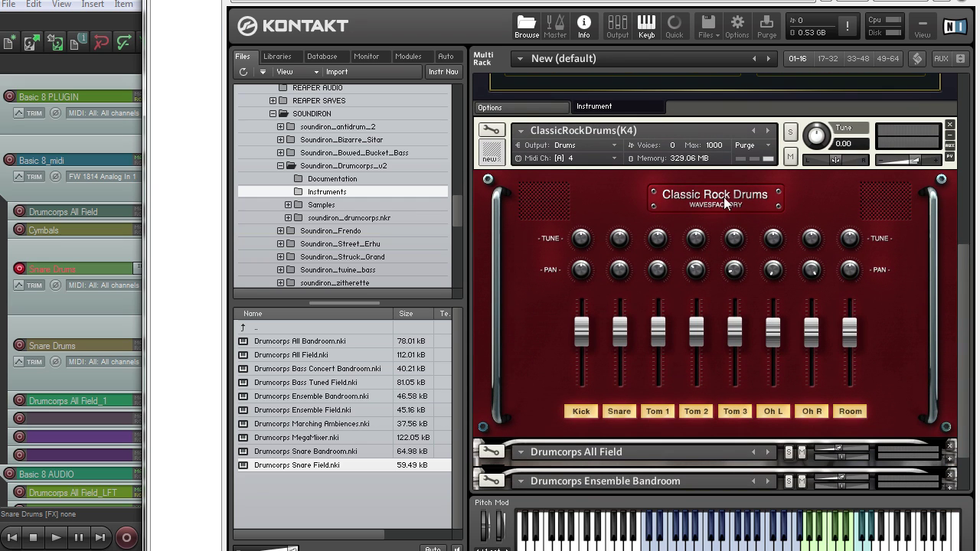
{"action": "left_click_drag", "start_coordinate": [569, 2], "coordinate": [509, 0]}
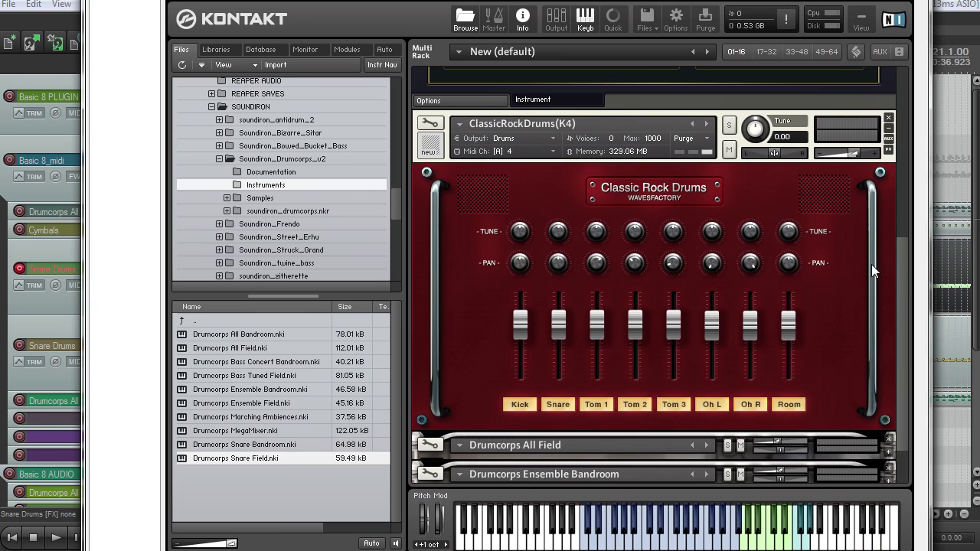
{"action": "left_click", "coordinate": [19, 268]}
{"action": "left_click", "coordinate": [21, 346]}
{"action": "left_click", "coordinate": [21, 346]}
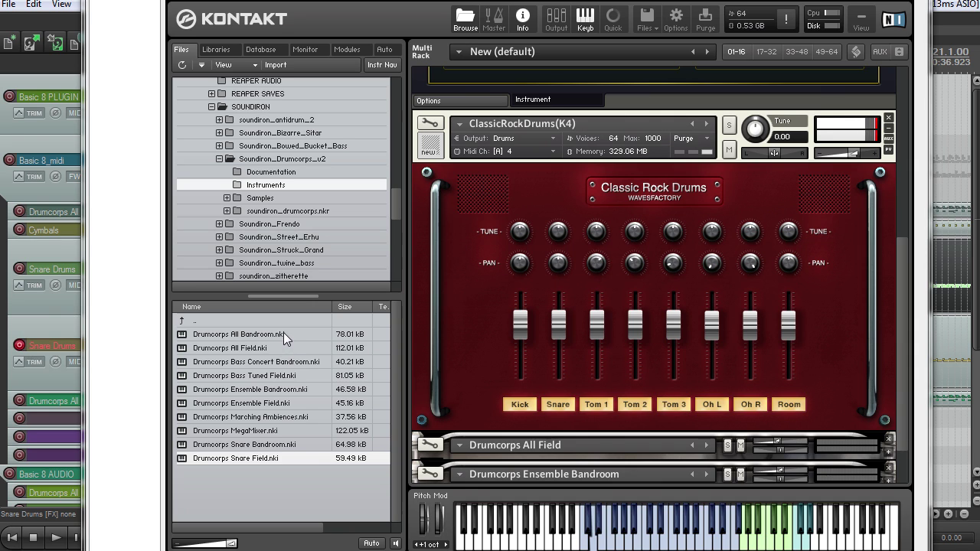
{"action": "left_click", "coordinate": [20, 346]}
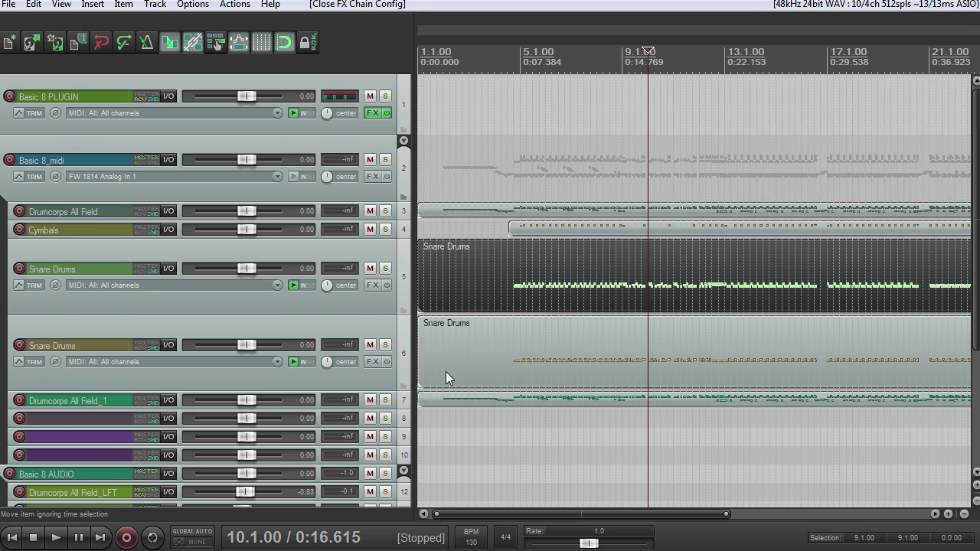
Solo Snare Drums tracks 5 and 6 and play them together from bar 10.
{"action": "left_click", "coordinate": [386, 344]}
{"action": "left_click", "coordinate": [385, 268]}
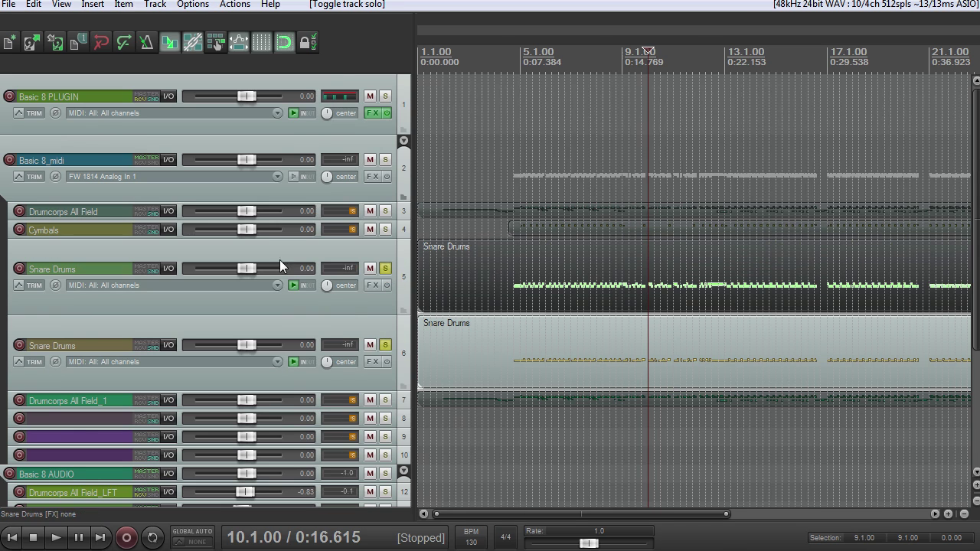
{"action": "key", "text": "space"}
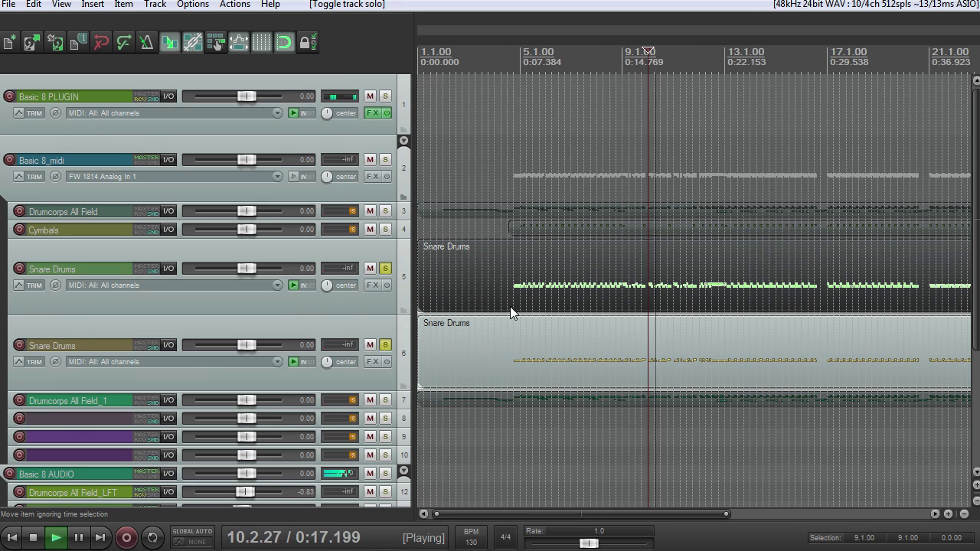
{"action": "scroll", "coordinate": [546, 309], "scroll_direction": "down", "scroll_amount": 2}
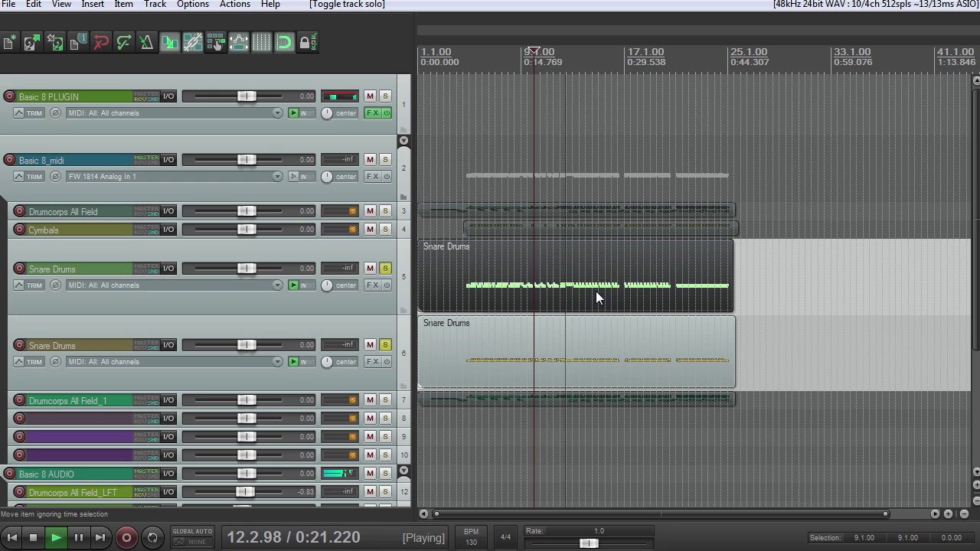
{"action": "key", "text": "space"}
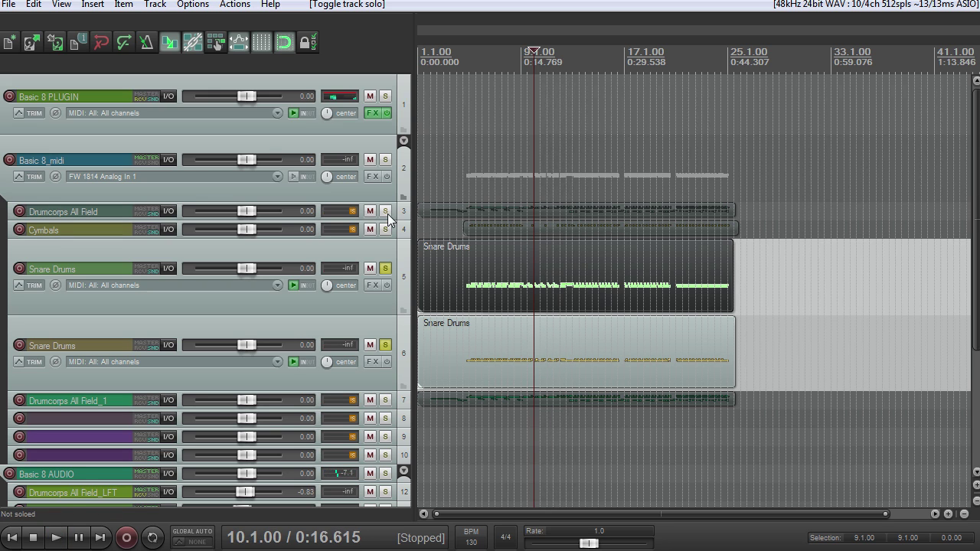
Play Drumcorps All Field and Drumcorps All Field_1 soloed together with both Snare Drums tracks, and clear all solos.
{"action": "left_click", "coordinate": [387, 211]}
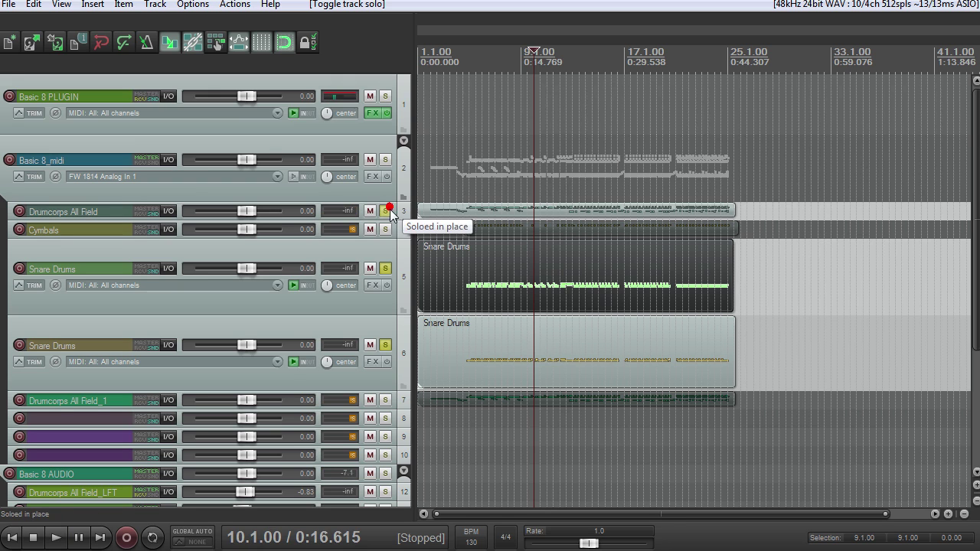
{"action": "left_click", "coordinate": [385, 400]}
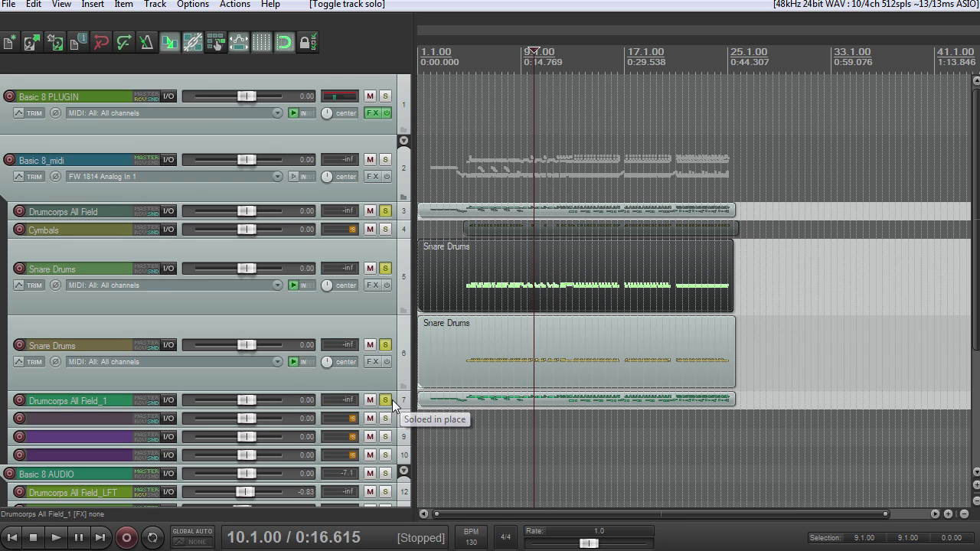
{"action": "key", "text": "space"}
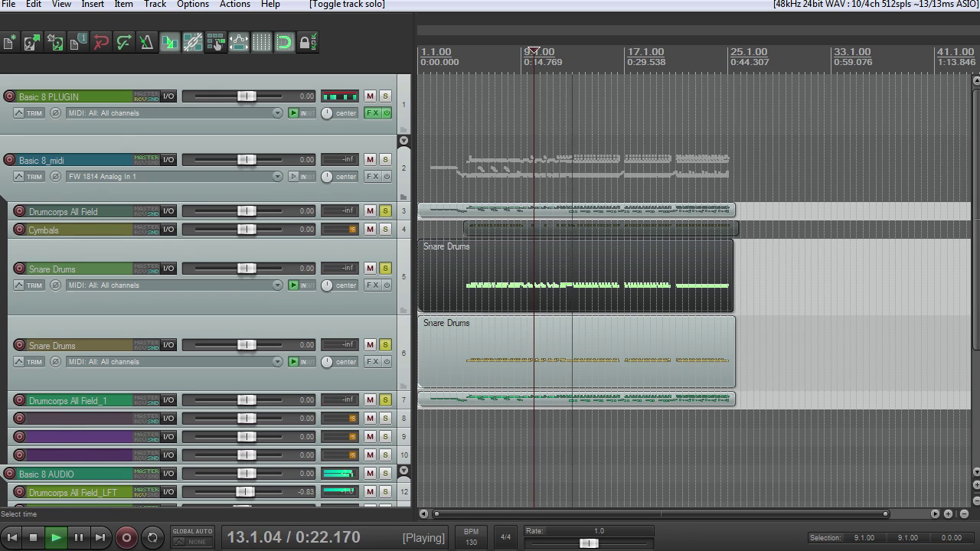
{"action": "scroll", "coordinate": [79, 318], "scroll_direction": "down", "scroll_amount": 5}
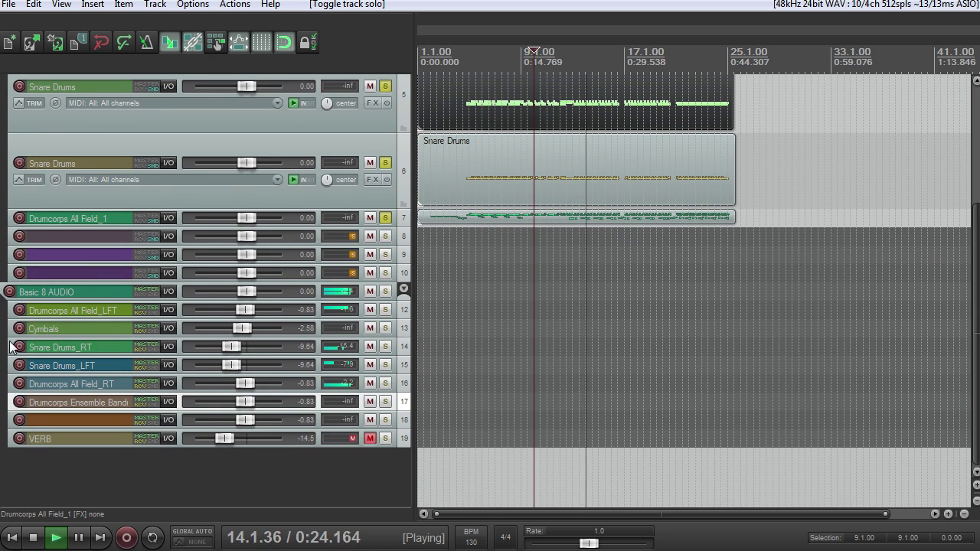
{"action": "scroll", "coordinate": [8, 345], "scroll_direction": "up", "scroll_amount": 3}
{"action": "scroll", "coordinate": [6, 346], "scroll_direction": "down", "scroll_amount": 1}
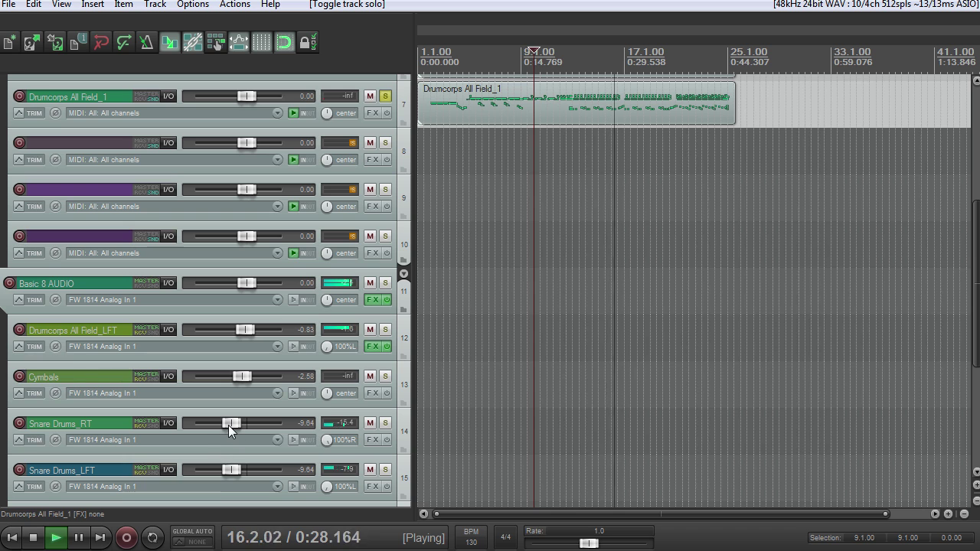
{"action": "mouse_move", "coordinate": [230, 424]}
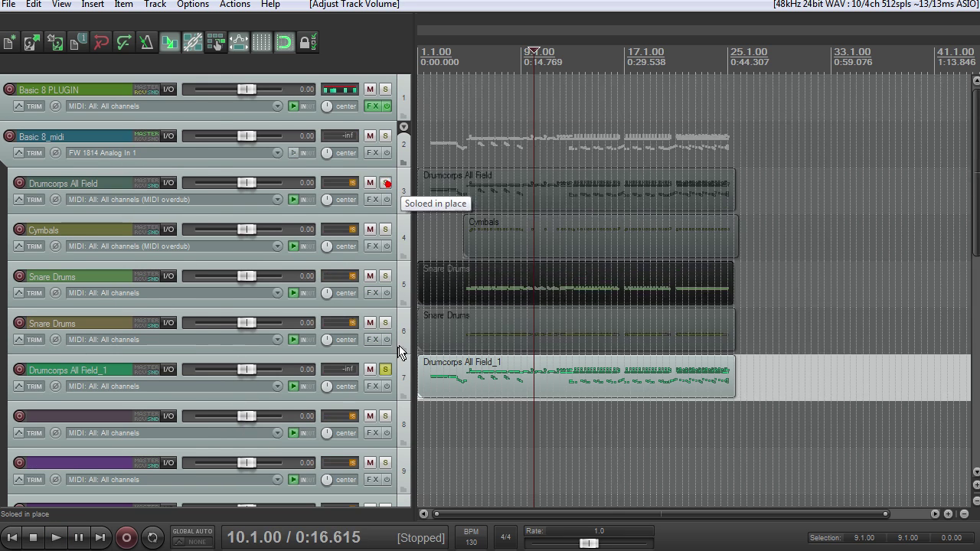
{"action": "left_click", "coordinate": [387, 370]}
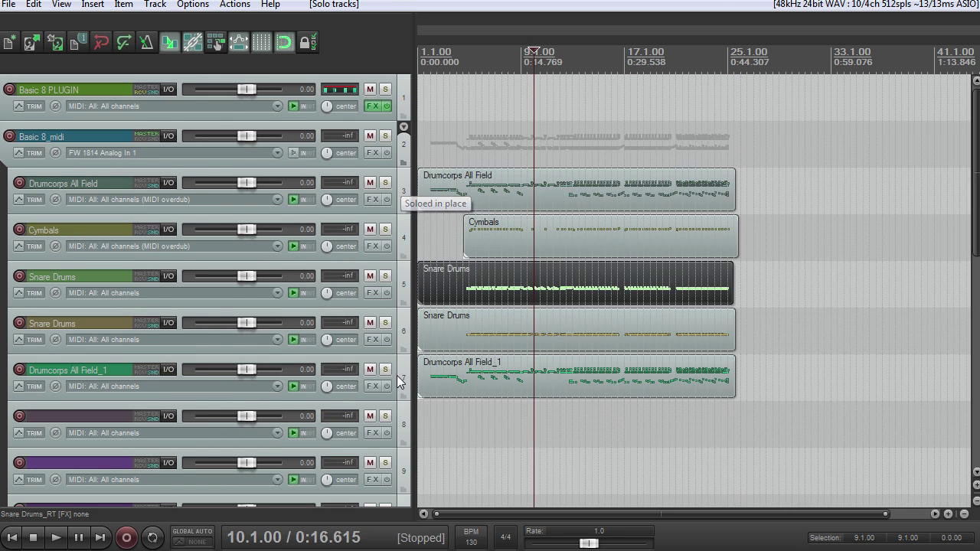
Expand the Cymbals instrument in the Basic 8 PLUGIN track's Kontakt and find the Cymbals patch in the database by searching for "cym".
{"action": "left_click", "coordinate": [369, 108]}
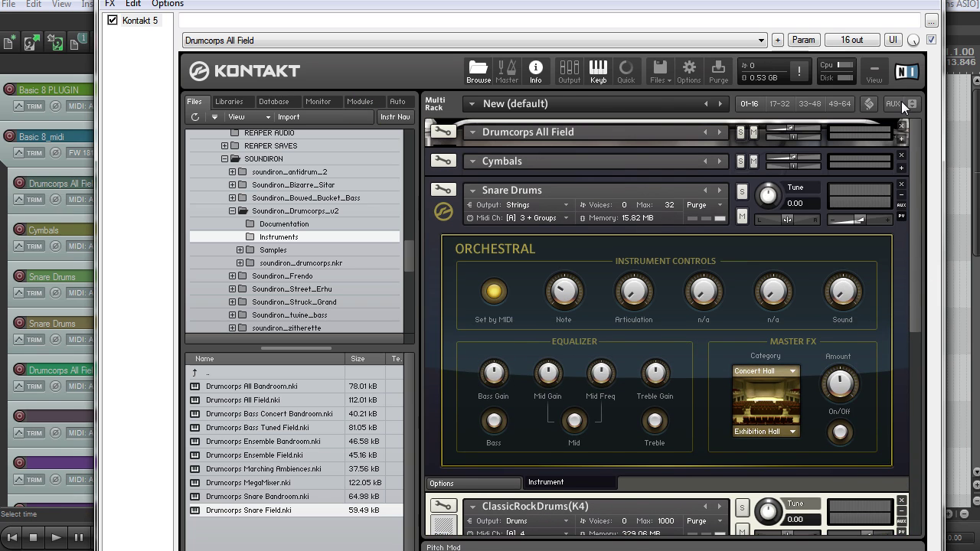
{"action": "left_click", "coordinate": [901, 166]}
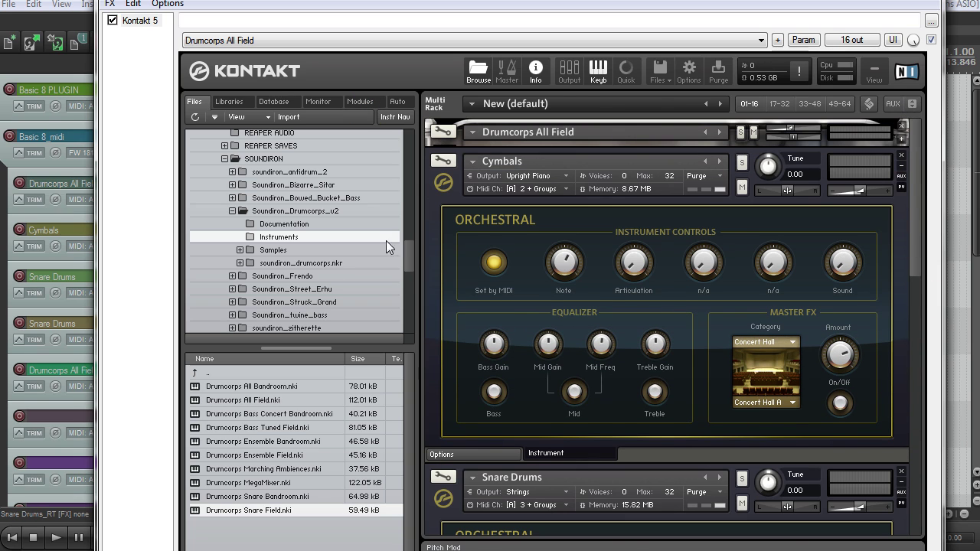
{"action": "left_click", "coordinate": [274, 101]}
{"action": "left_click", "coordinate": [224, 283]}
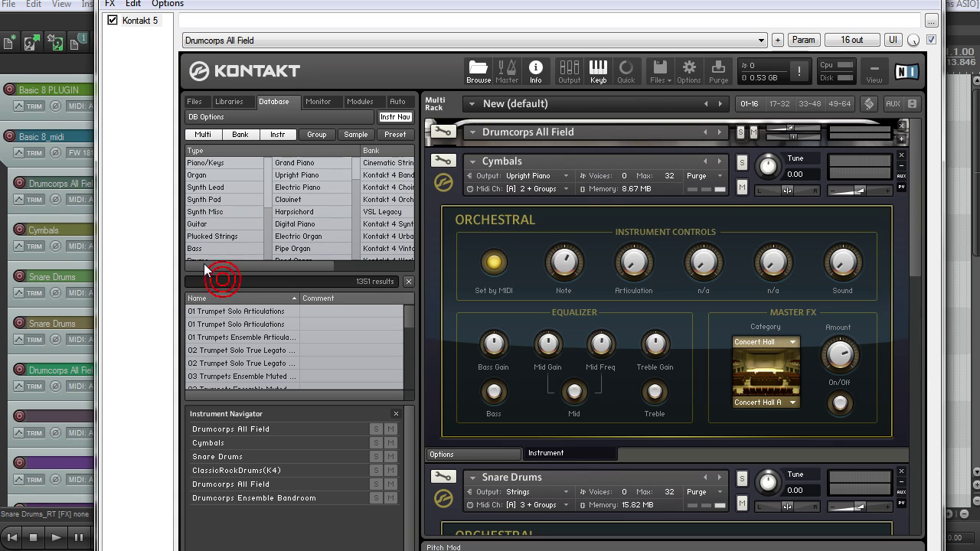
{"action": "type", "text": "cym"}
{"action": "left_click", "coordinate": [202, 337]}
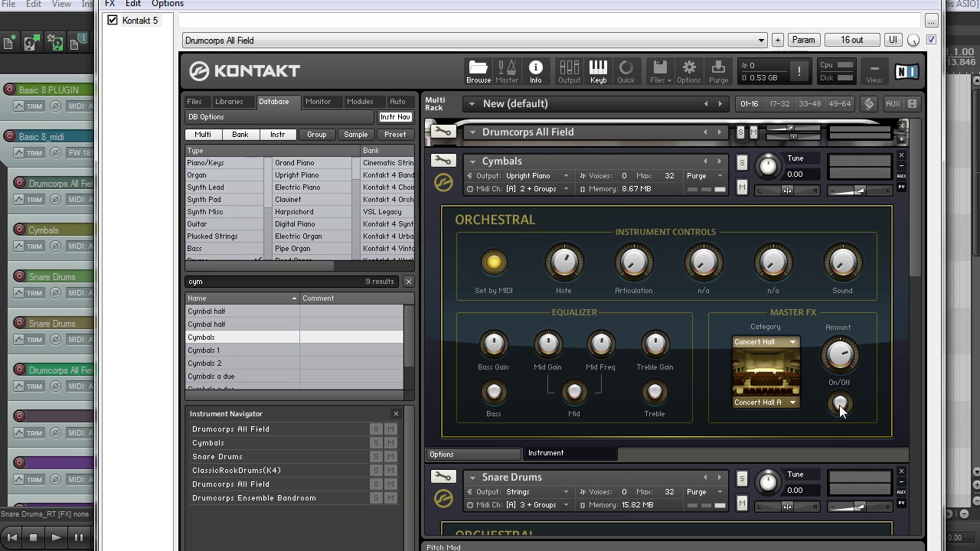
Compare the Master FX sections of the Cymbals and Snare Drums instruments and close the Kontakt window.
{"action": "scroll", "coordinate": [888, 360], "scroll_direction": "down", "scroll_amount": 3}
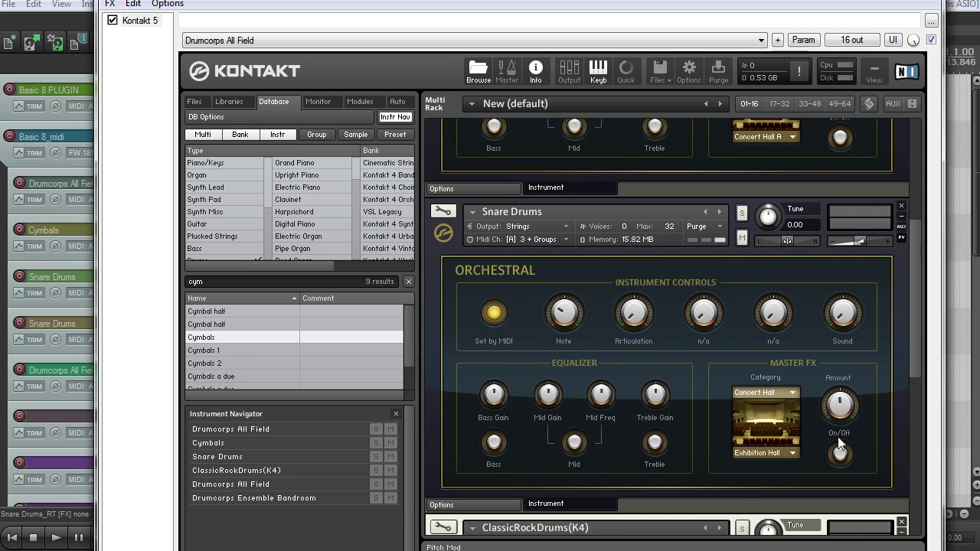
{"action": "left_click_drag", "start_coordinate": [915, 320], "coordinate": [936, 201]}
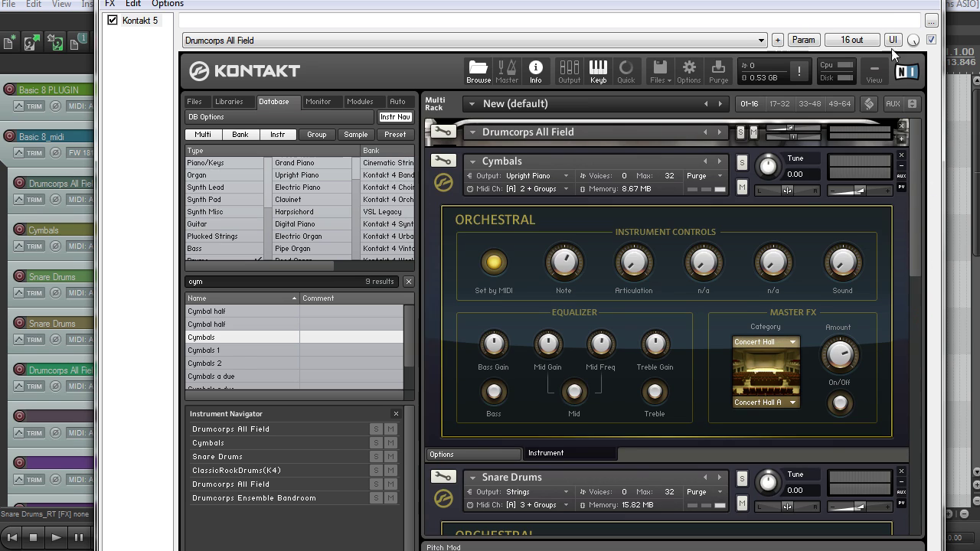
{"action": "left_click", "coordinate": [924, 2]}
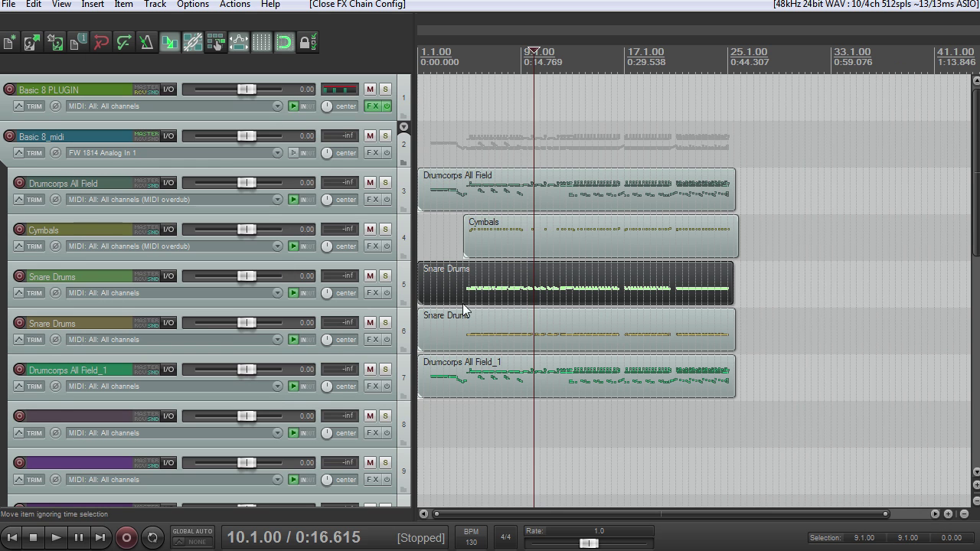
Audition the Cymbals track by temporarily arming it for recording and by soloing it during playback.
{"action": "left_click", "coordinate": [20, 229]}
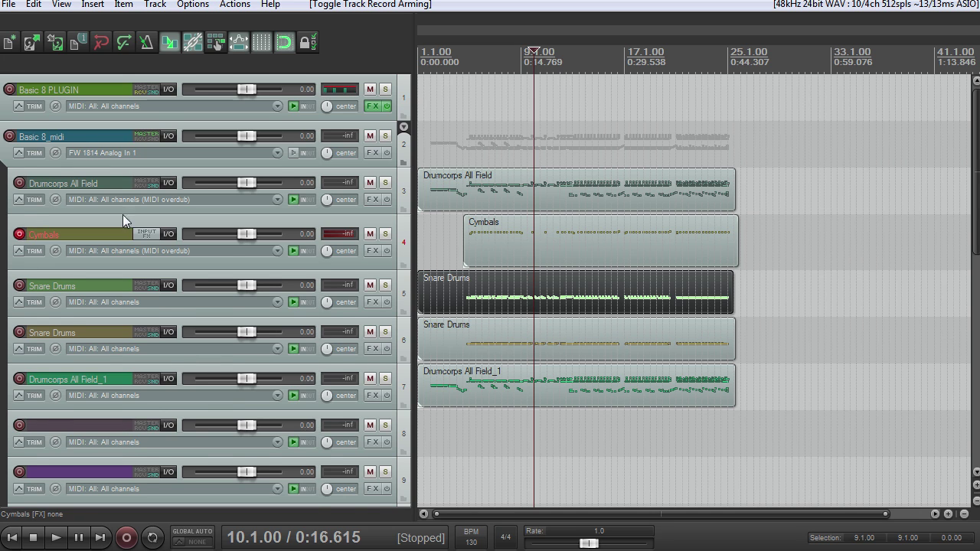
{"action": "left_click", "coordinate": [19, 234]}
{"action": "scroll", "coordinate": [5, 239], "scroll_direction": "down", "scroll_amount": 1}
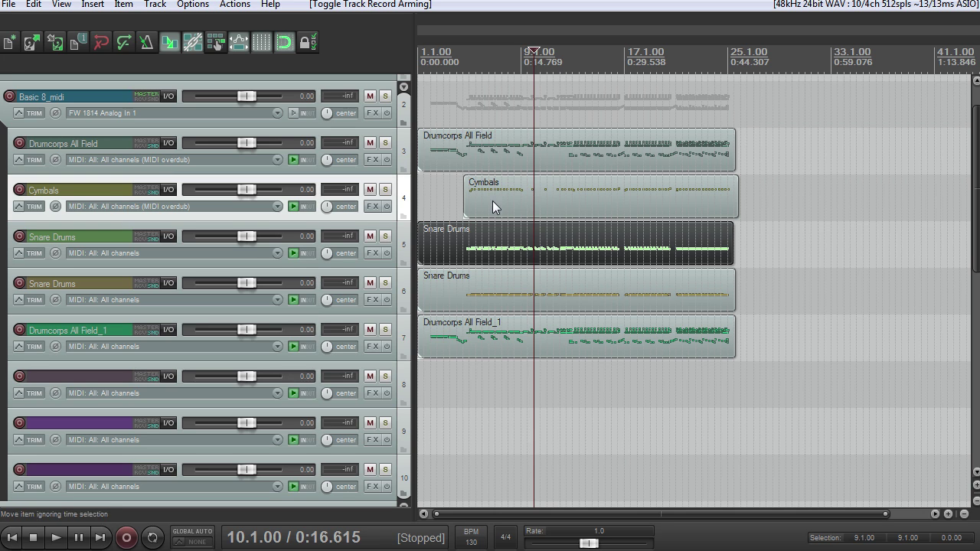
{"action": "key", "text": "space"}
{"action": "left_click", "coordinate": [387, 190]}
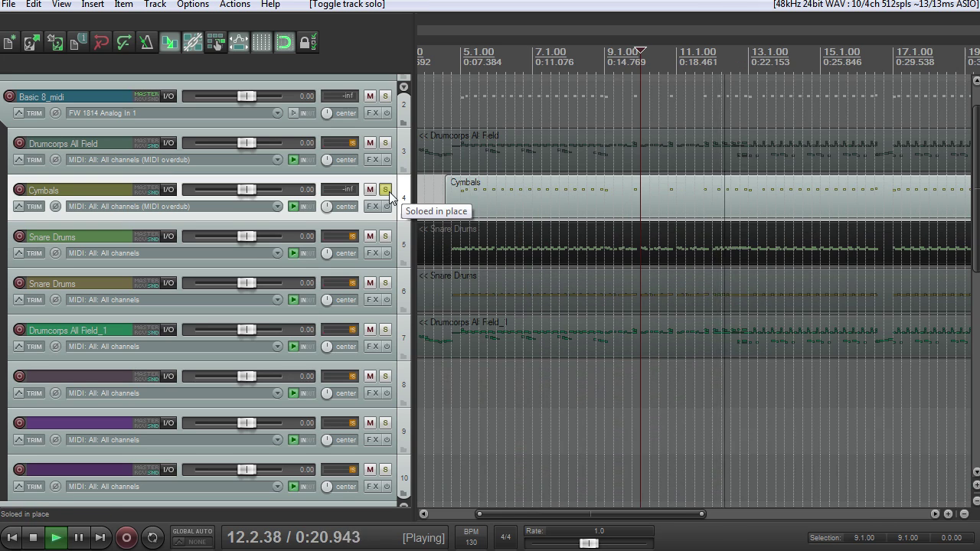
{"action": "left_click", "coordinate": [385, 189]}
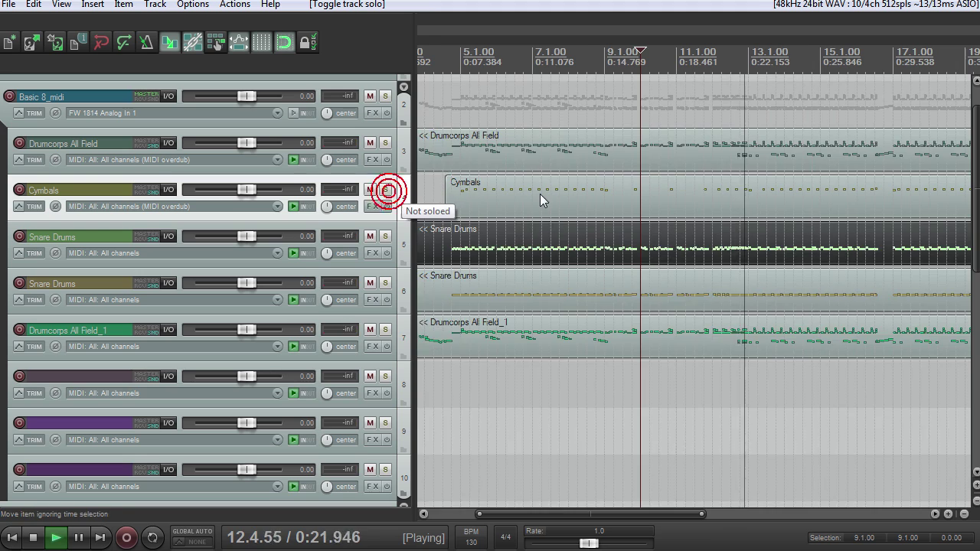
Mute the Cymbals track and play the arrangement without it from bar 24 and from around bar 18.
{"action": "scroll", "coordinate": [540, 193], "scroll_direction": "down", "scroll_amount": 3}
{"action": "scroll", "coordinate": [541, 193], "scroll_direction": "down", "scroll_amount": 4}
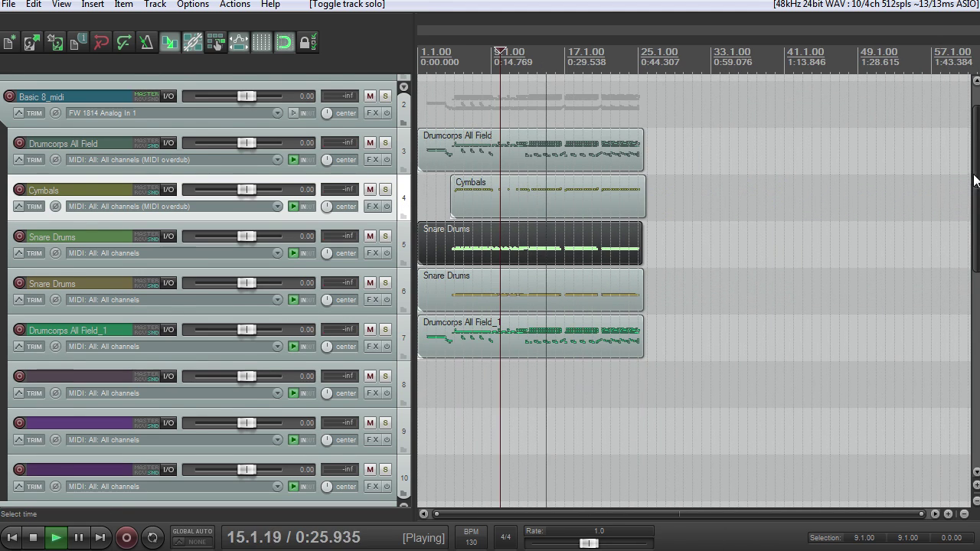
{"action": "left_click_drag", "start_coordinate": [974, 184], "coordinate": [972, 173]}
{"action": "scroll", "coordinate": [686, 201], "scroll_direction": "up", "scroll_amount": 4}
{"action": "scroll", "coordinate": [686, 201], "scroll_direction": "down", "scroll_amount": 2}
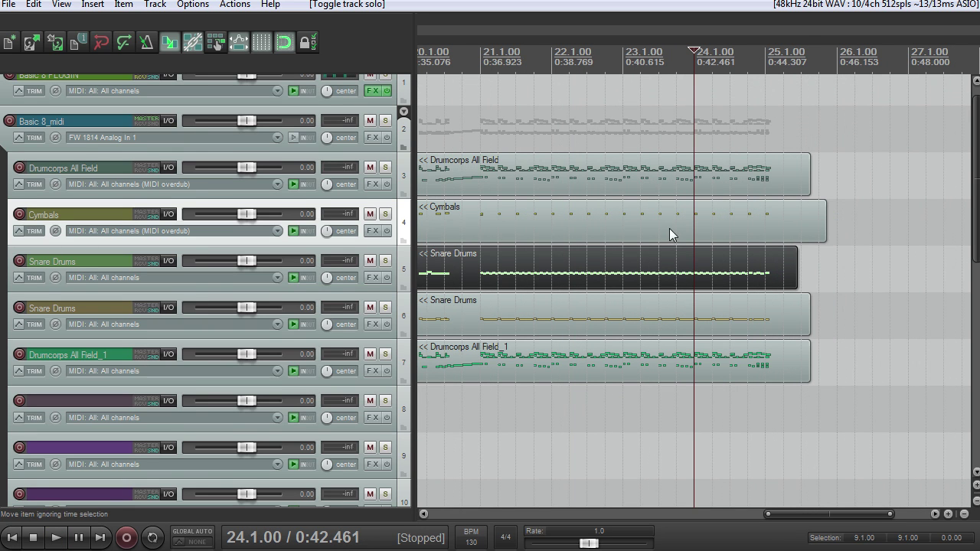
{"action": "scroll", "coordinate": [632, 231], "scroll_direction": "down", "scroll_amount": 8}
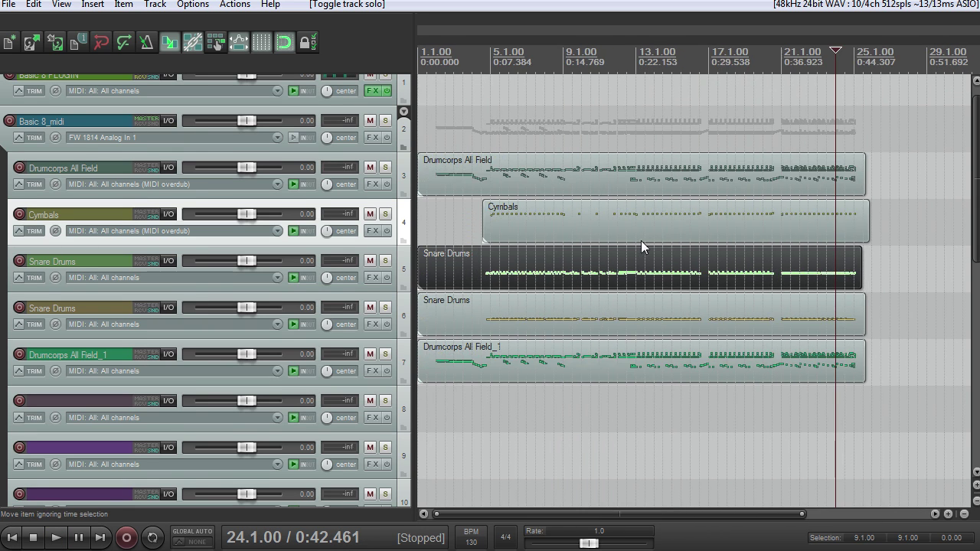
{"action": "left_click", "coordinate": [370, 215]}
{"action": "key", "text": "space"}
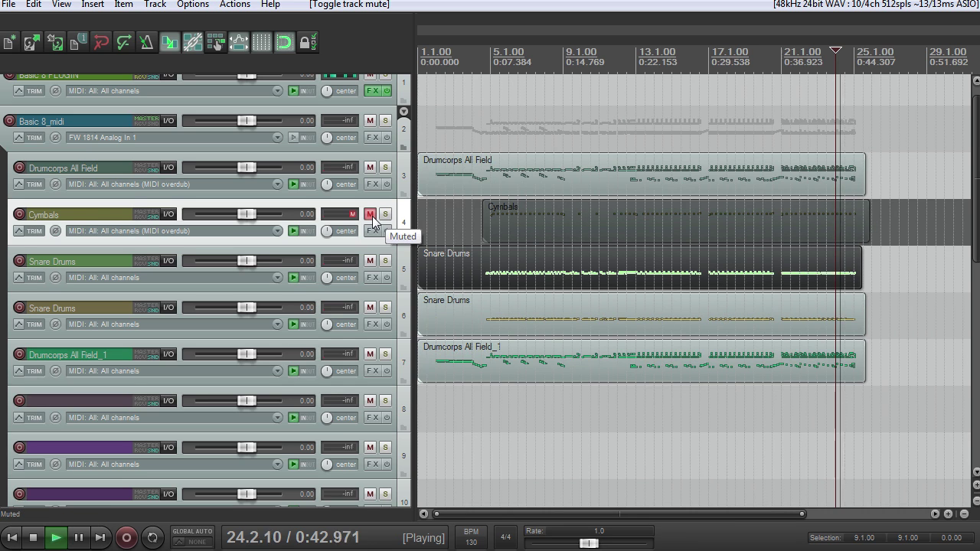
{"action": "key", "text": "space"}
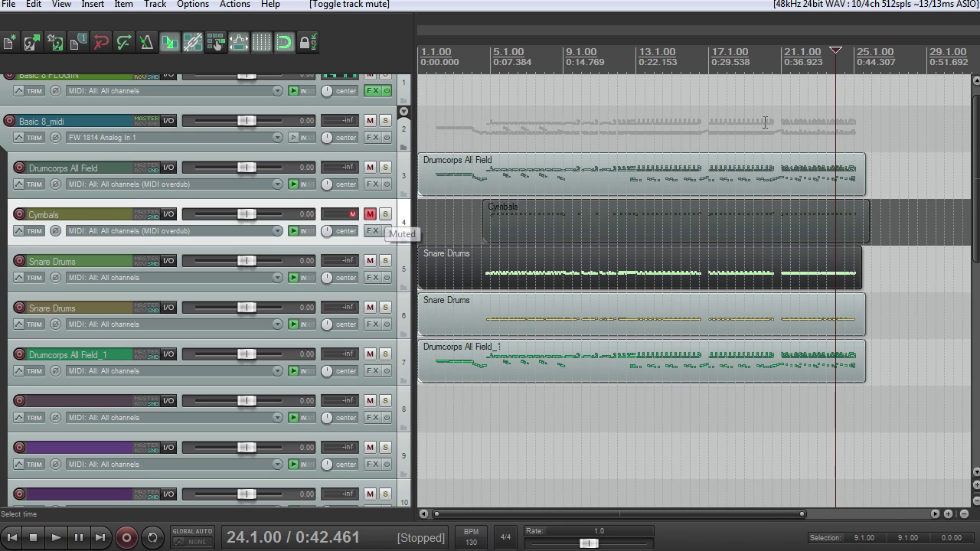
{"action": "key", "text": "space"}
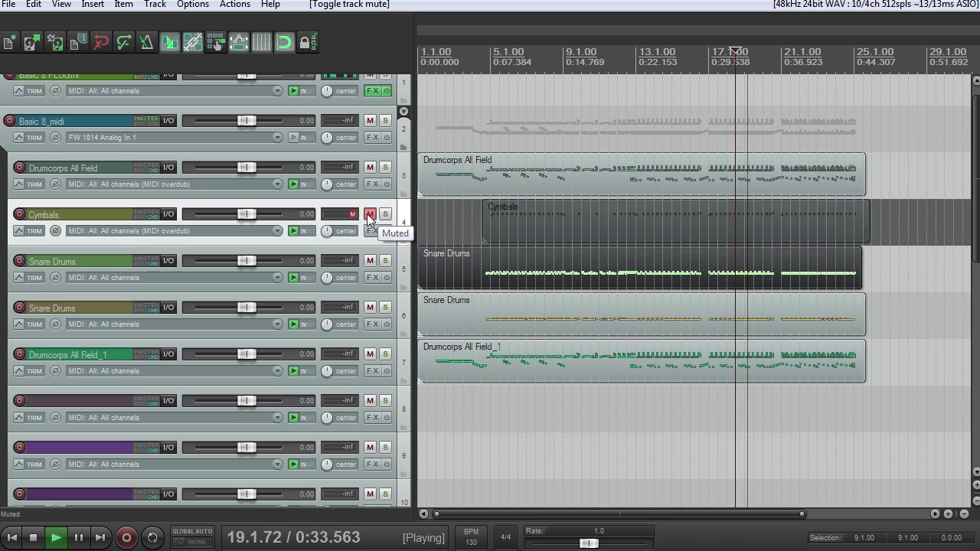
Unmute the Cymbals track and stop playback.
{"action": "left_click", "coordinate": [370, 214]}
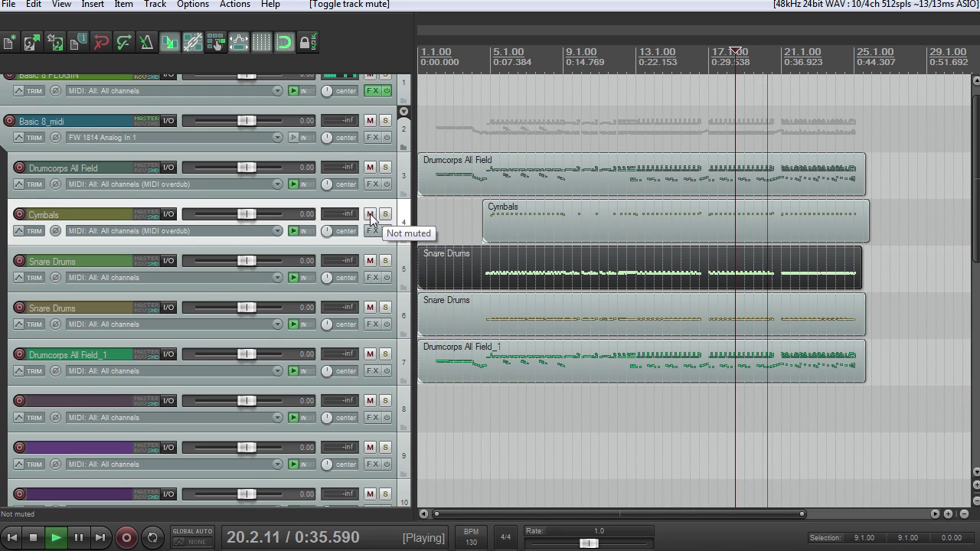
{"action": "key", "text": "space"}
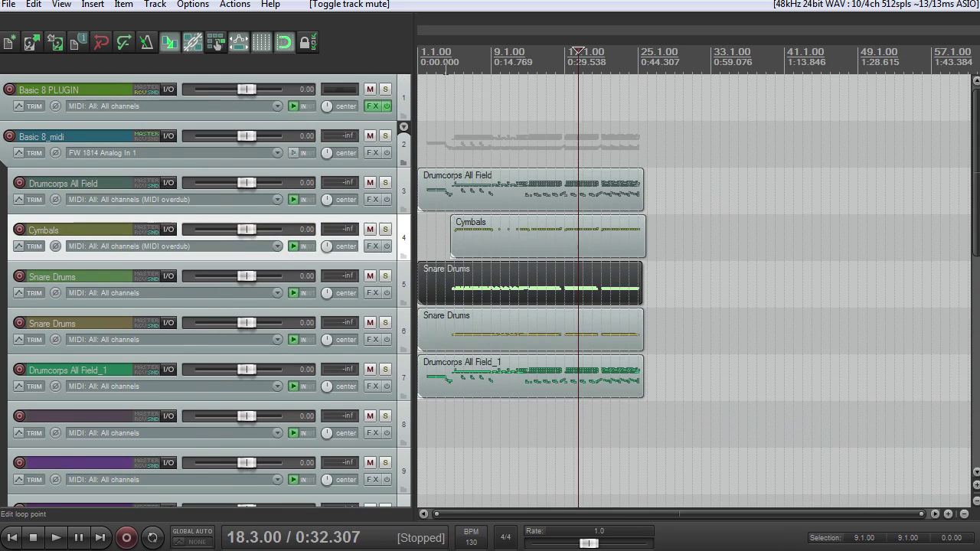
Reopen Kontakt on the Basic 8 PLUGIN track and inspect the convolution effect inserted on the aux 1 output channel.
{"action": "left_click", "coordinate": [373, 107]}
{"action": "left_click_drag", "start_coordinate": [926, 166], "coordinate": [933, 441]}
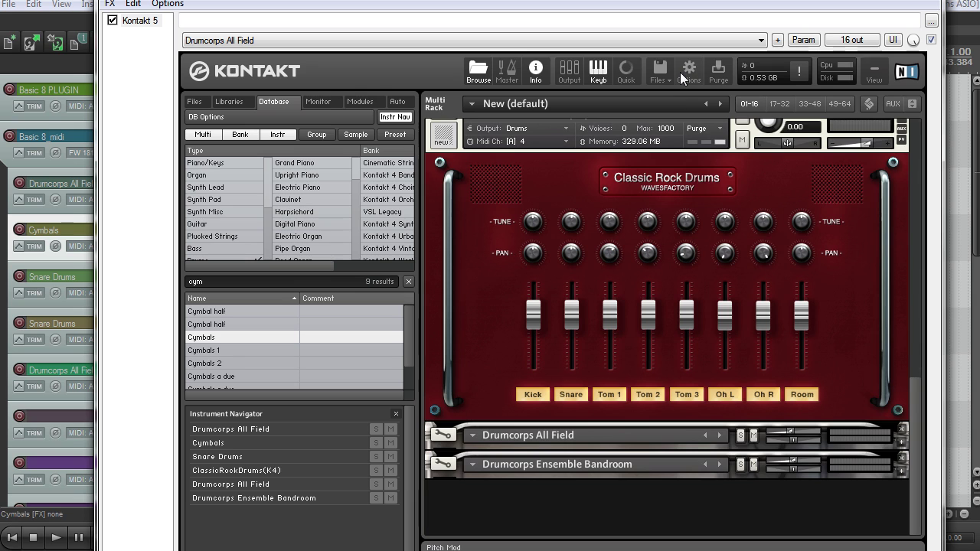
{"action": "left_click", "coordinate": [569, 70]}
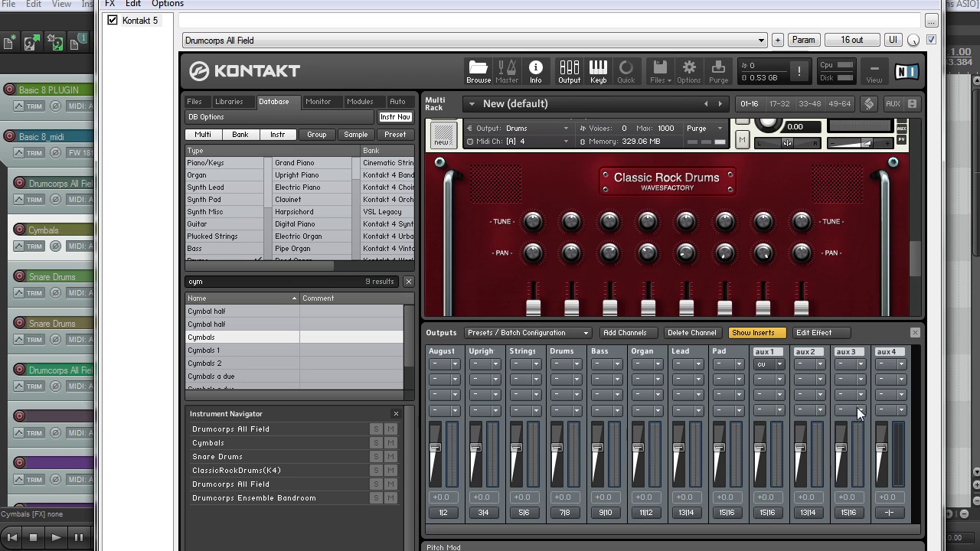
{"action": "left_click", "coordinate": [772, 367]}
Display the aux sends in the multi rack, hide the outputs section, collapse all instruments and close the Kontakt window.
{"action": "left_click", "coordinate": [889, 103]}
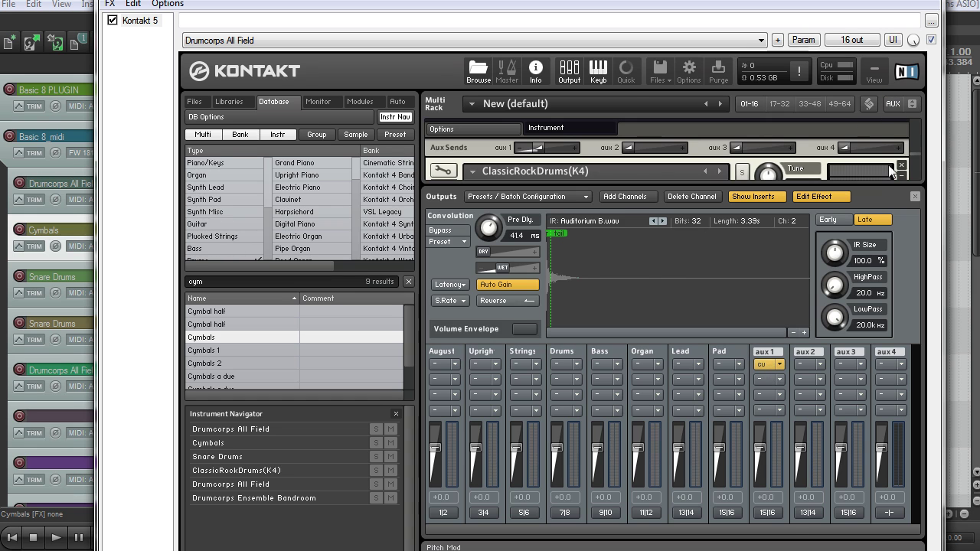
{"action": "left_click", "coordinate": [917, 196]}
{"action": "scroll", "coordinate": [915, 368], "scroll_direction": "up", "scroll_amount": 8}
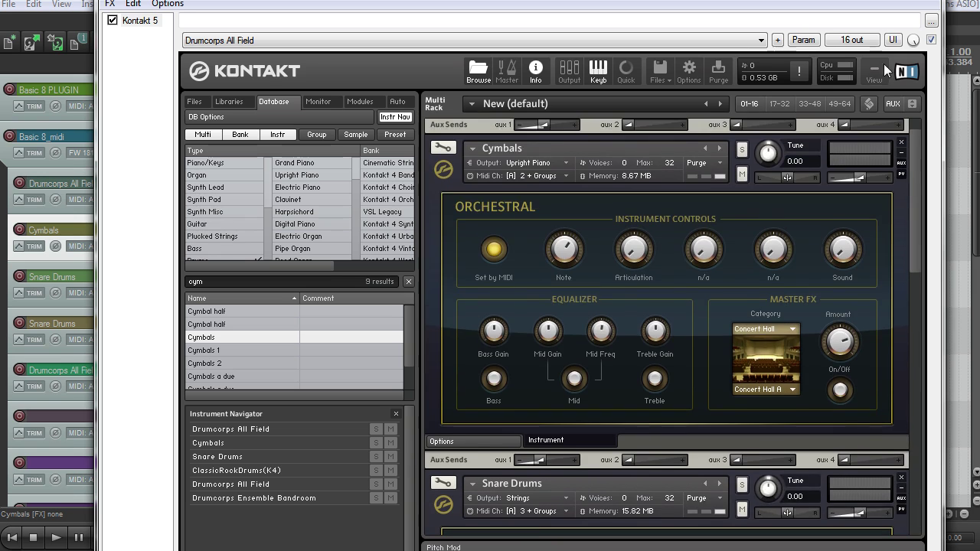
{"action": "left_click", "coordinate": [913, 104]}
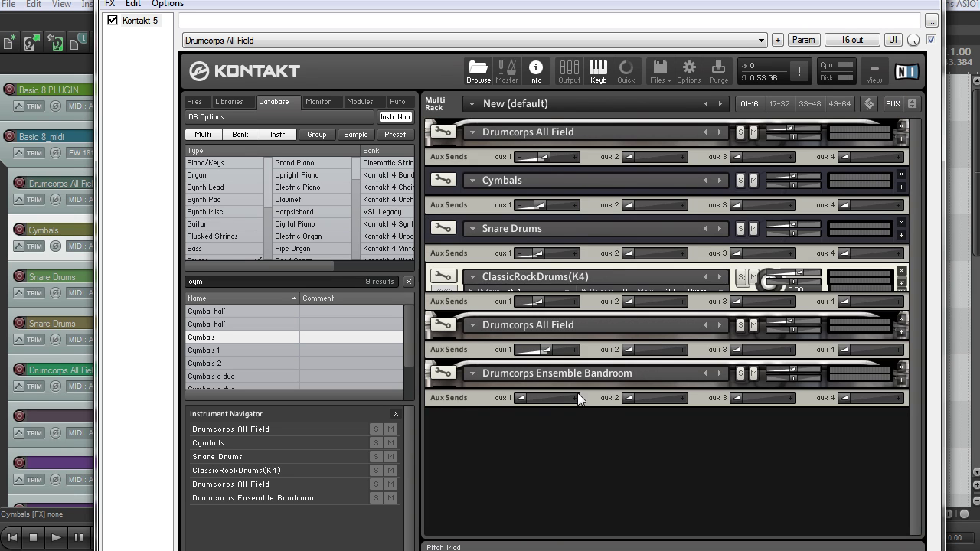
{"action": "left_click", "coordinate": [923, 2]}
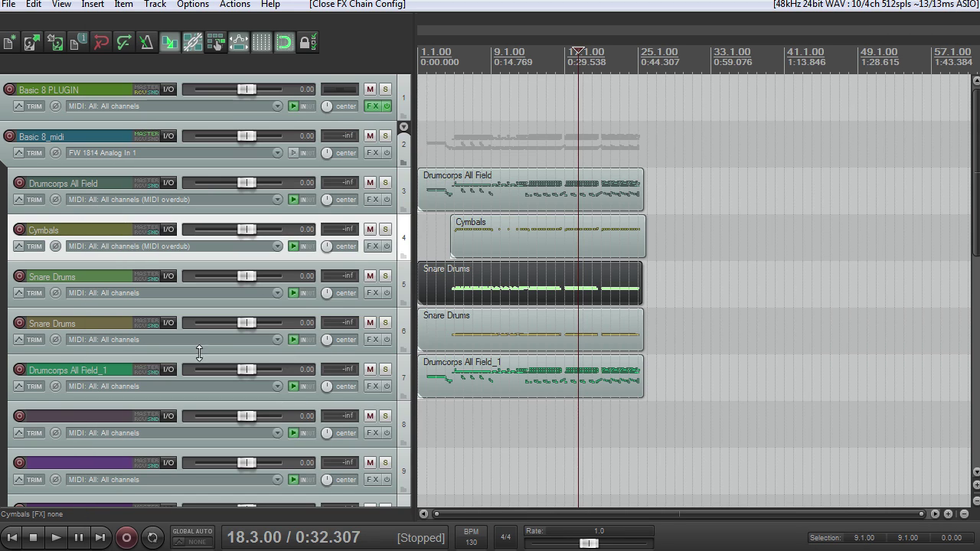
Unmute the VERB track and play the arrangement from around bar 18.
{"action": "left_click_drag", "start_coordinate": [975, 170], "coordinate": [974, 387]}
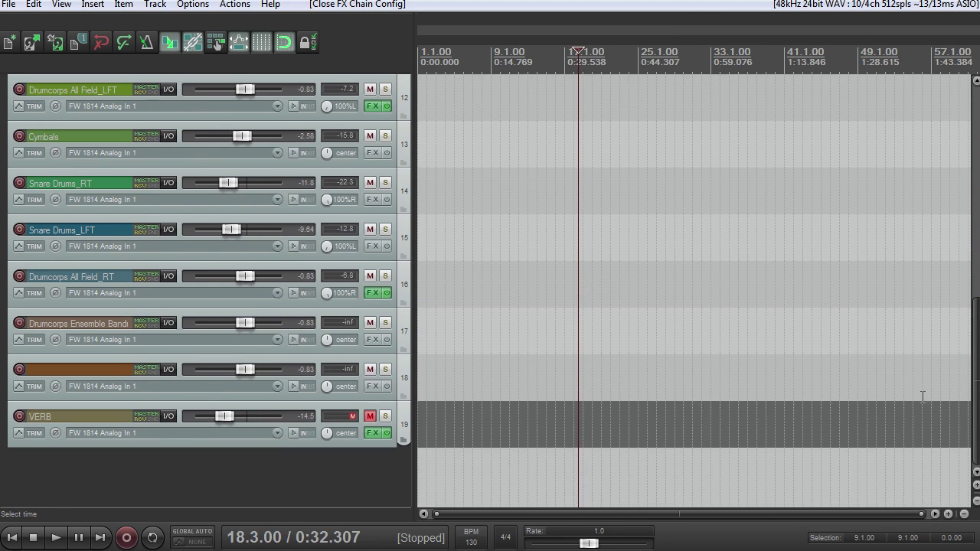
{"action": "left_click", "coordinate": [371, 415]}
{"action": "key", "text": "space"}
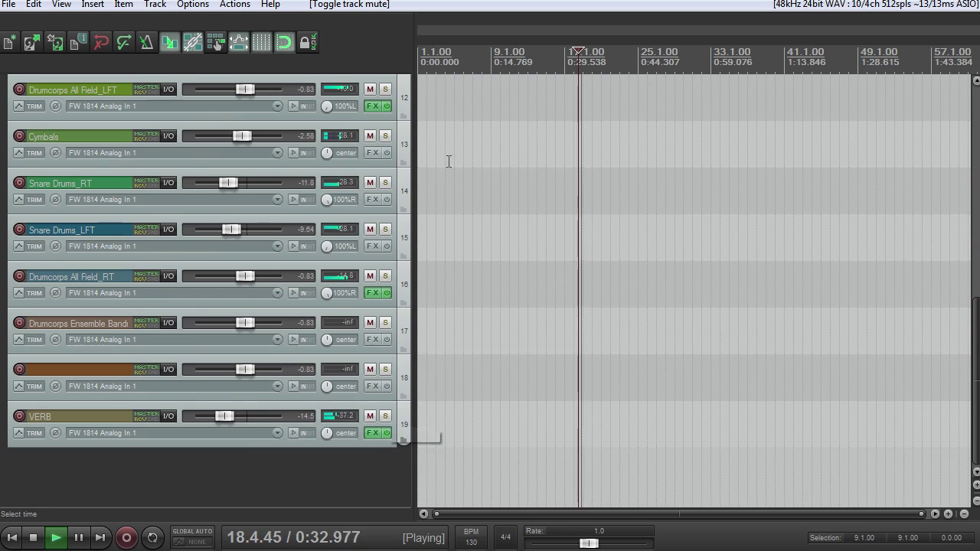
Examine the ReaEQ curve on the VERB track during playback, keeping the mixer tracks above it in view, and stop playback.
{"action": "left_click", "coordinate": [374, 433]}
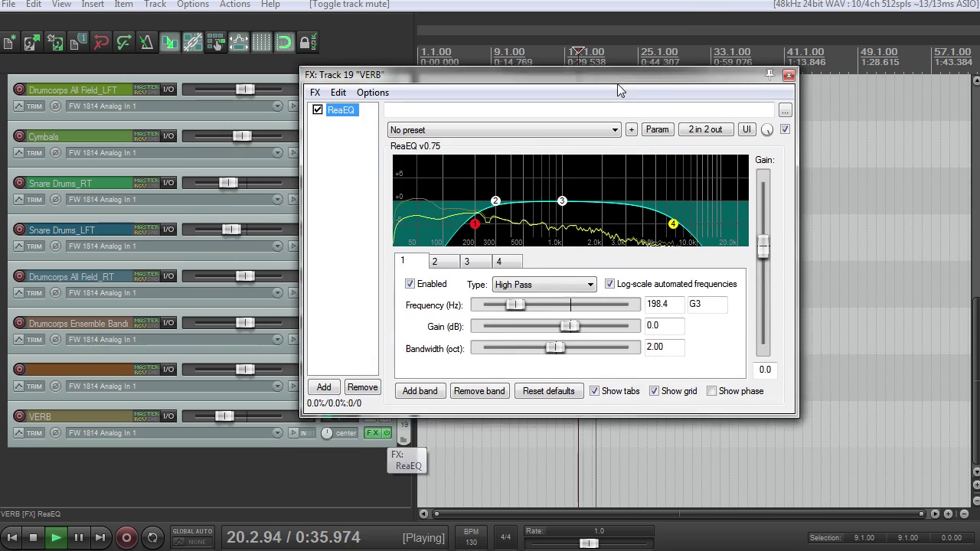
{"action": "left_click_drag", "start_coordinate": [620, 91], "coordinate": [620, 161]}
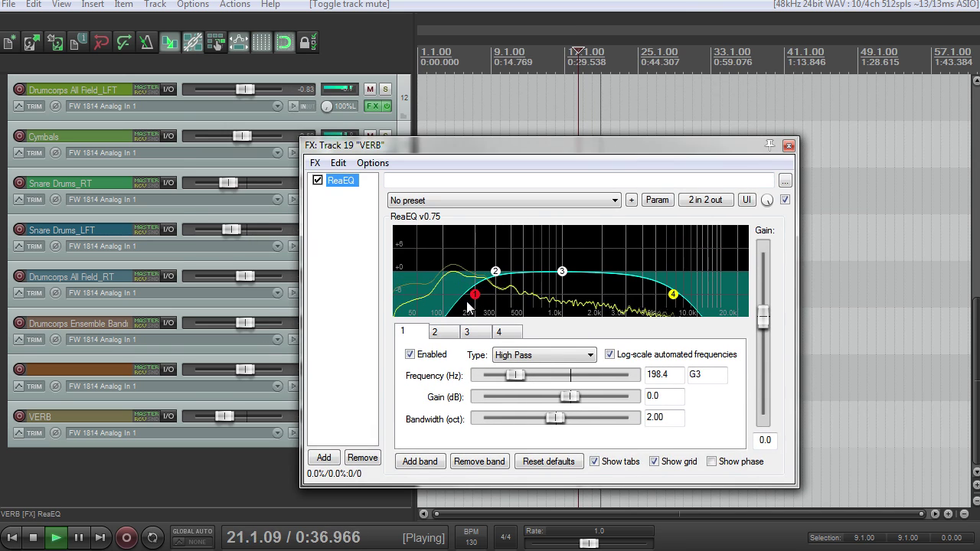
{"action": "key", "text": "space"}
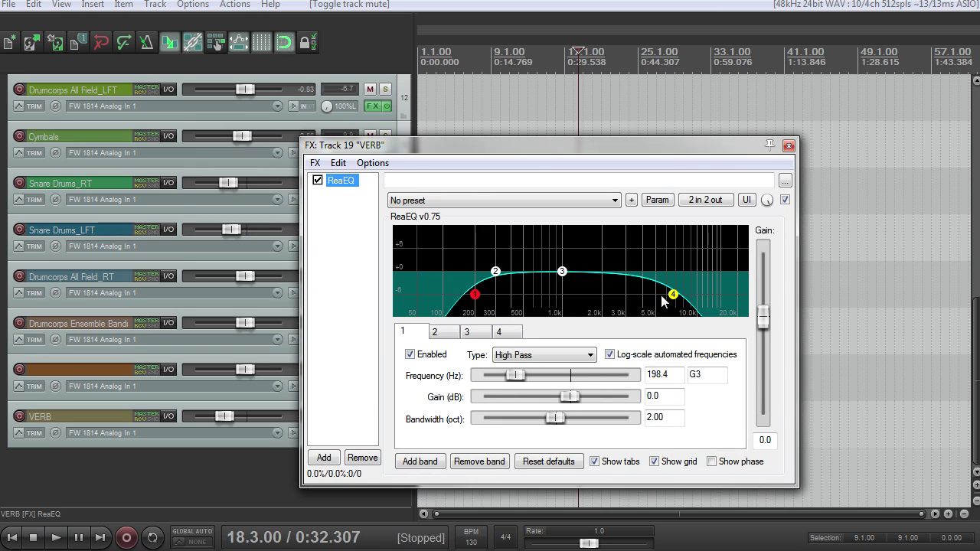
Compare the VERB track with ReaEQ bypassed and re-enabled during playback, and close the effects window.
{"action": "key", "text": "space"}
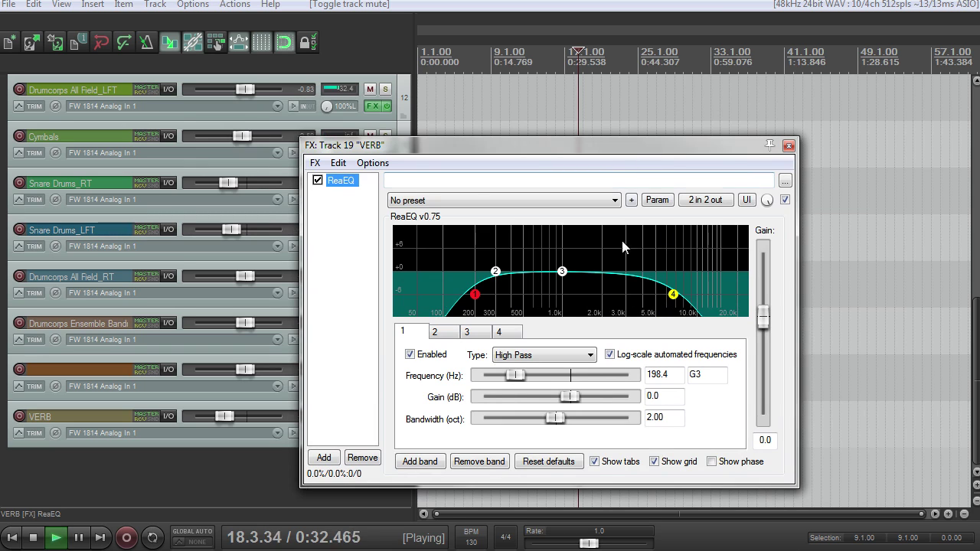
{"action": "left_click", "coordinate": [317, 180]}
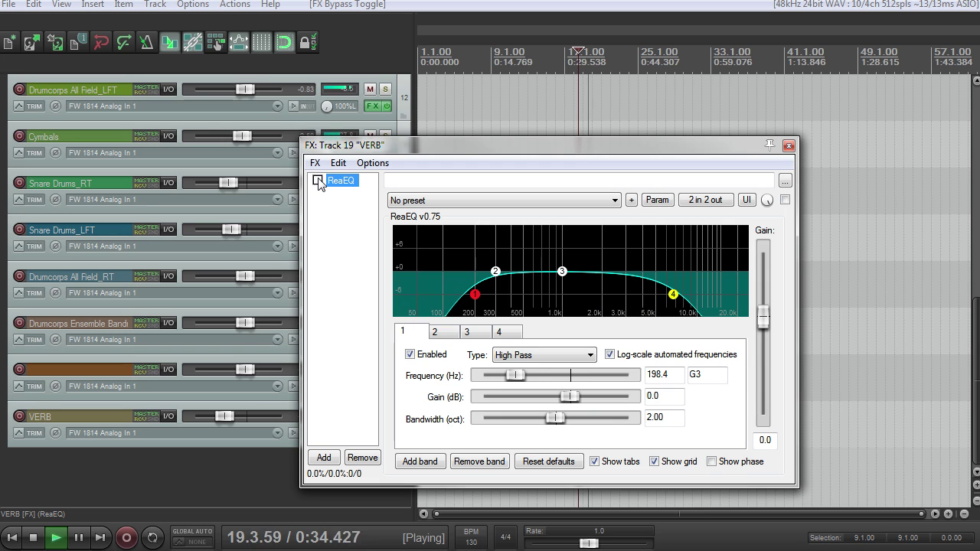
{"action": "left_click", "coordinate": [318, 180]}
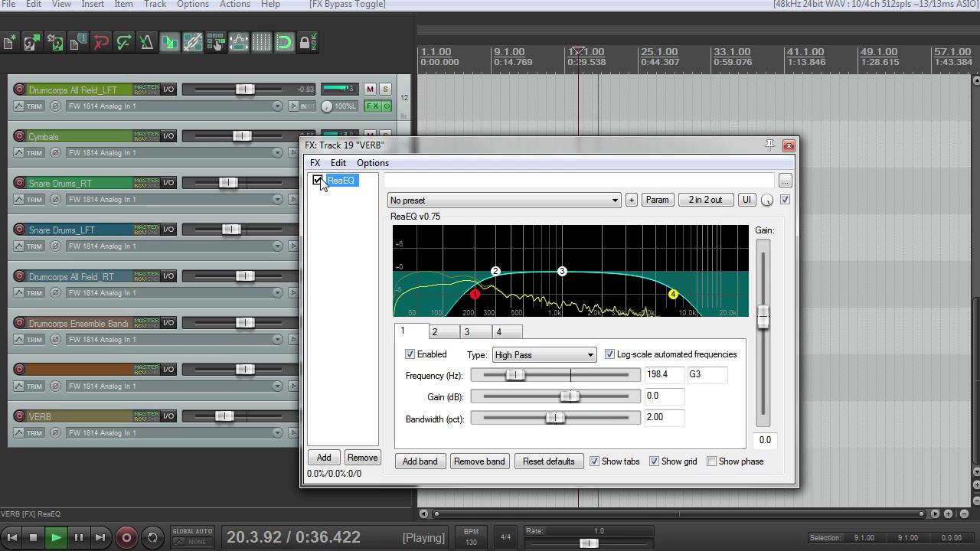
{"action": "left_click", "coordinate": [788, 145]}
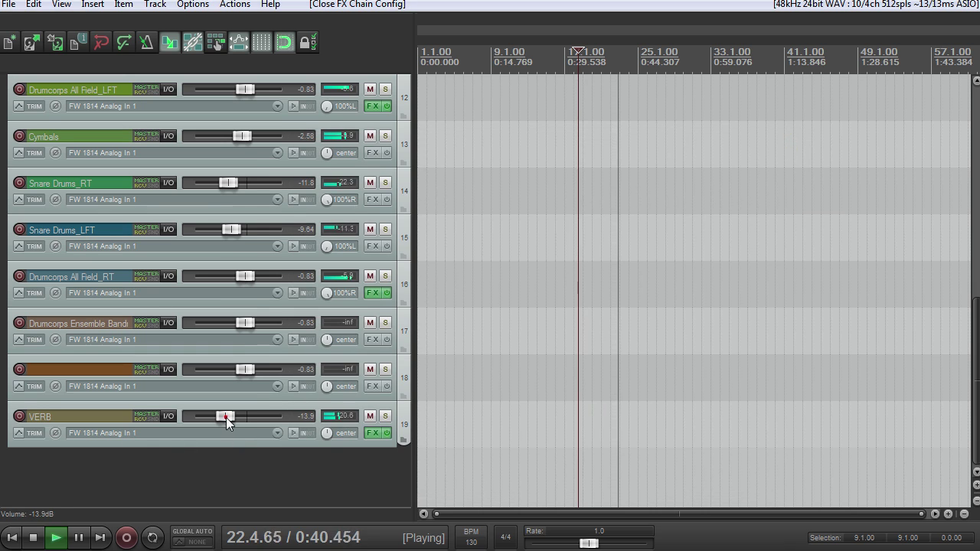
Raise the VERB track's volume to -7.24 dB and play the arrangement from near its beginning.
{"action": "left_click_drag", "start_coordinate": [226, 416], "coordinate": [234, 419]}
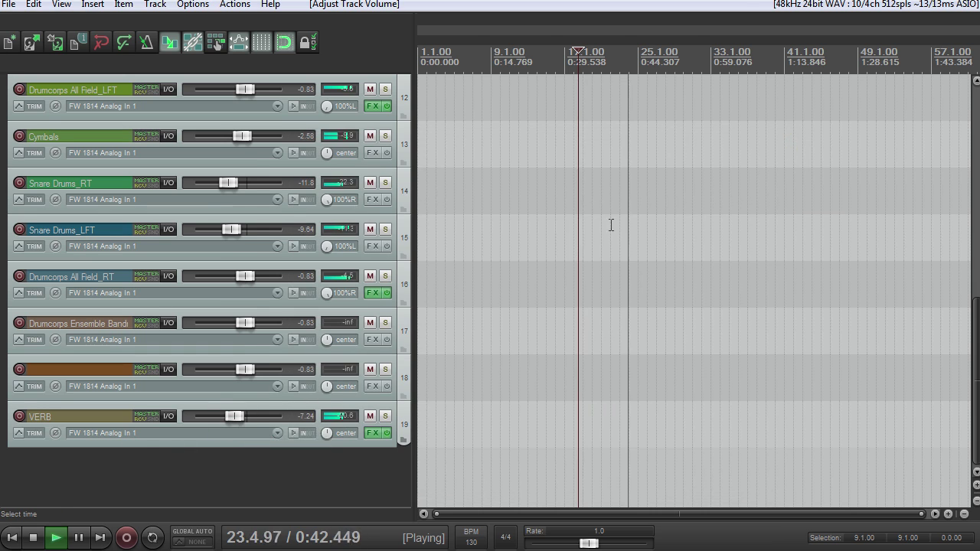
{"action": "left_click_drag", "start_coordinate": [974, 329], "coordinate": [972, 145]}
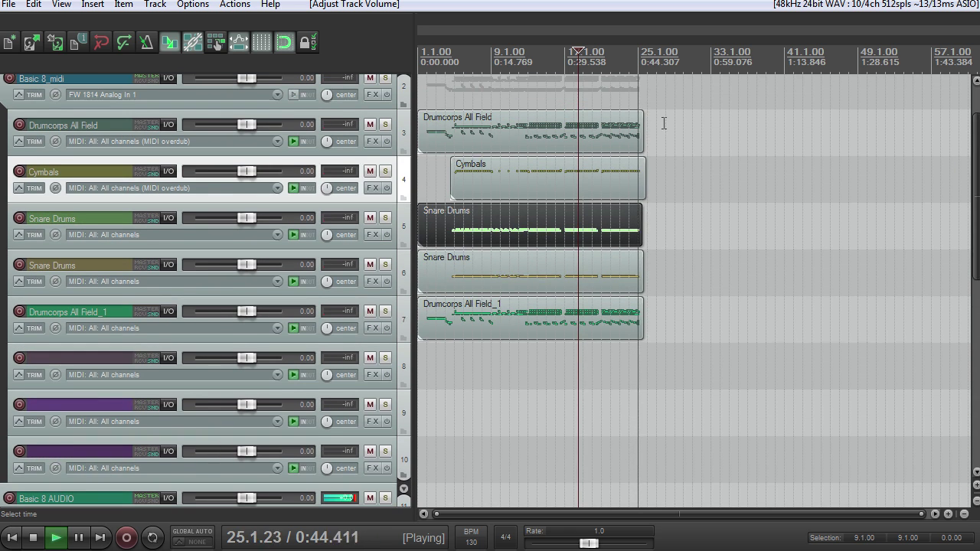
{"action": "key", "text": "space"}
{"action": "left_click", "coordinate": [427, 70]}
{"action": "key", "text": "space"}
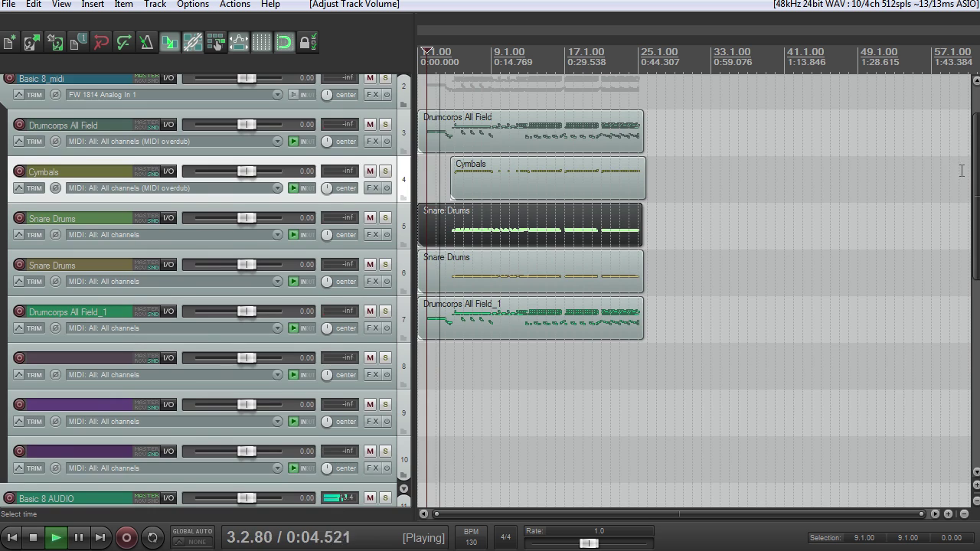
Audition the arrangement from bar 23 with the louder reverb, stop playback and mute the VERB track.
{"action": "scroll", "coordinate": [962, 171], "scroll_direction": "down", "scroll_amount": 3}
{"action": "scroll", "coordinate": [976, 163], "scroll_direction": "down", "scroll_amount": 7}
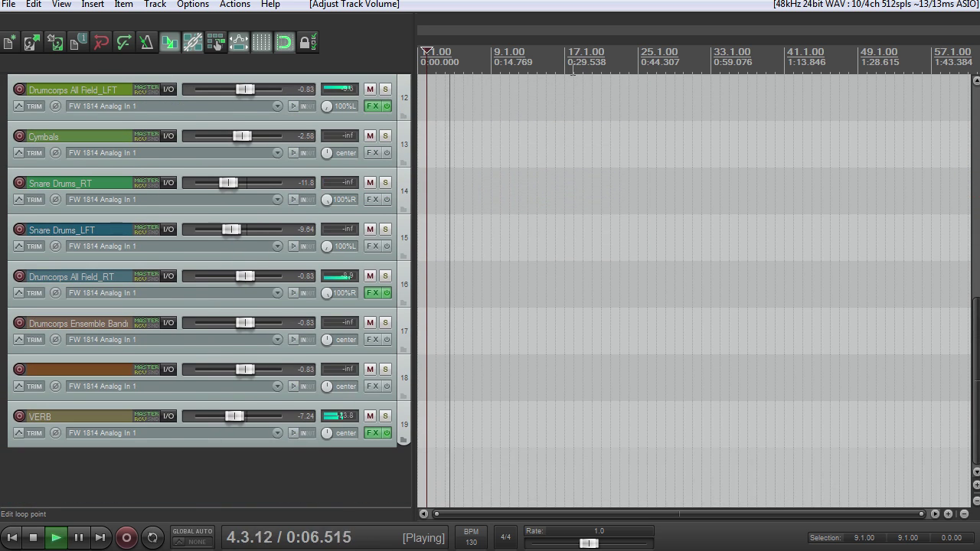
{"action": "left_click", "coordinate": [622, 62]}
{"action": "scroll", "coordinate": [651, 230], "scroll_direction": "up", "scroll_amount": 4}
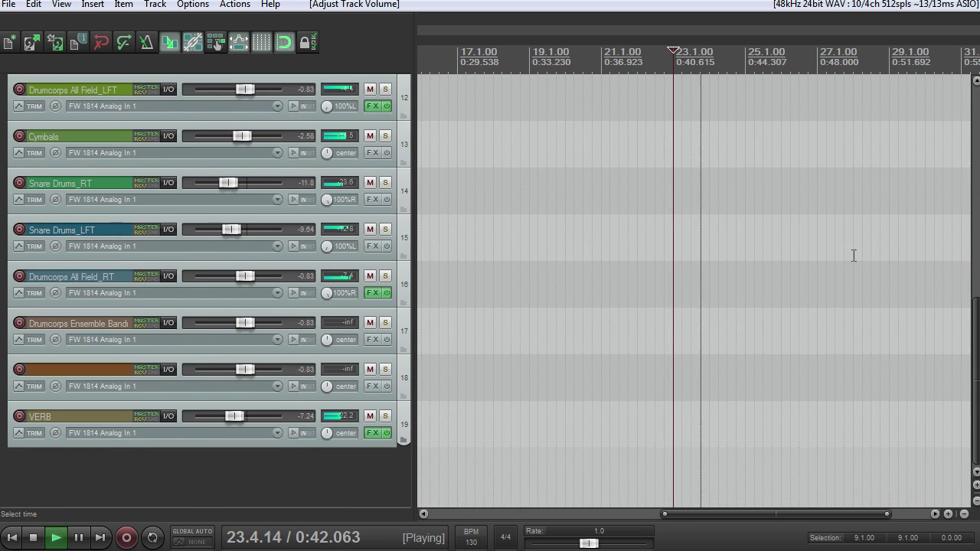
{"action": "left_click_drag", "start_coordinate": [971, 306], "coordinate": [950, 320]}
{"action": "scroll", "coordinate": [602, 304], "scroll_direction": "down", "scroll_amount": 5}
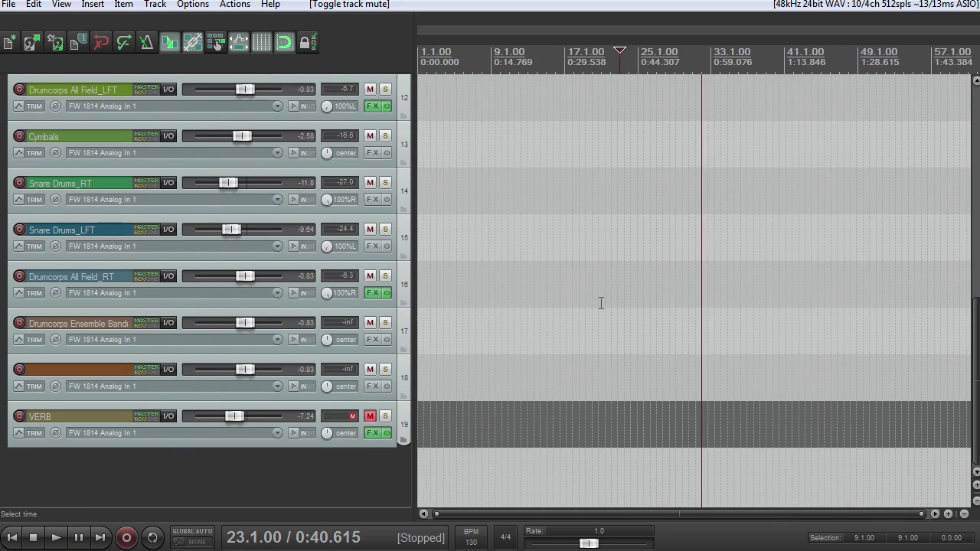
Open the Basic 8 PLUGIN track's Kontakt, expand Drumcorps All Field on its Convolution page and reposition the window to reveal the keyboard.
{"action": "left_click_drag", "start_coordinate": [974, 326], "coordinate": [972, 118]}
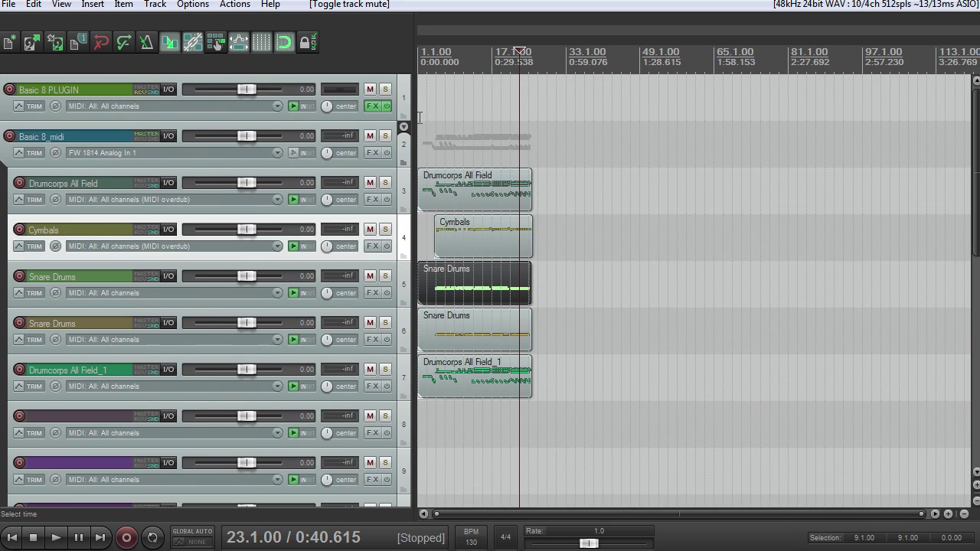
{"action": "left_click", "coordinate": [373, 106]}
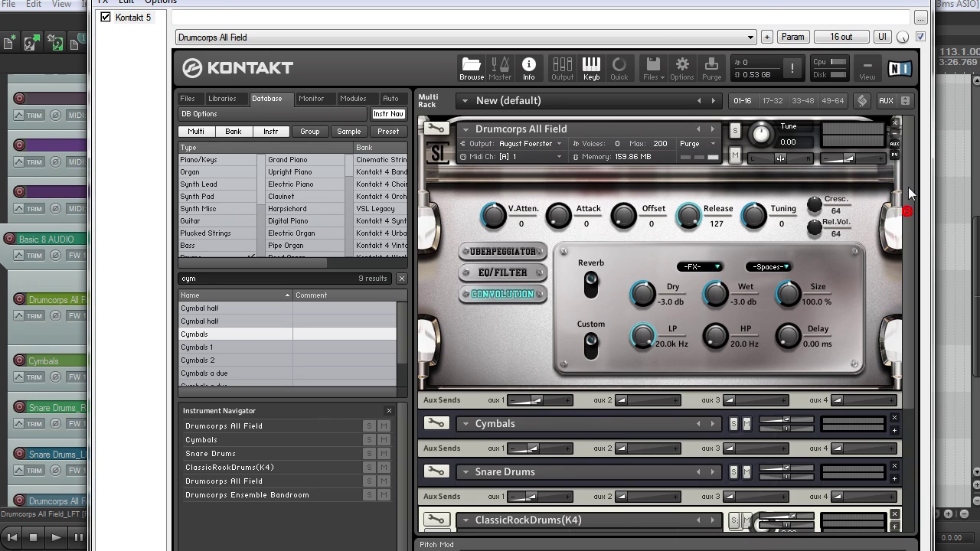
{"action": "left_click_drag", "start_coordinate": [931, 177], "coordinate": [925, 178]}
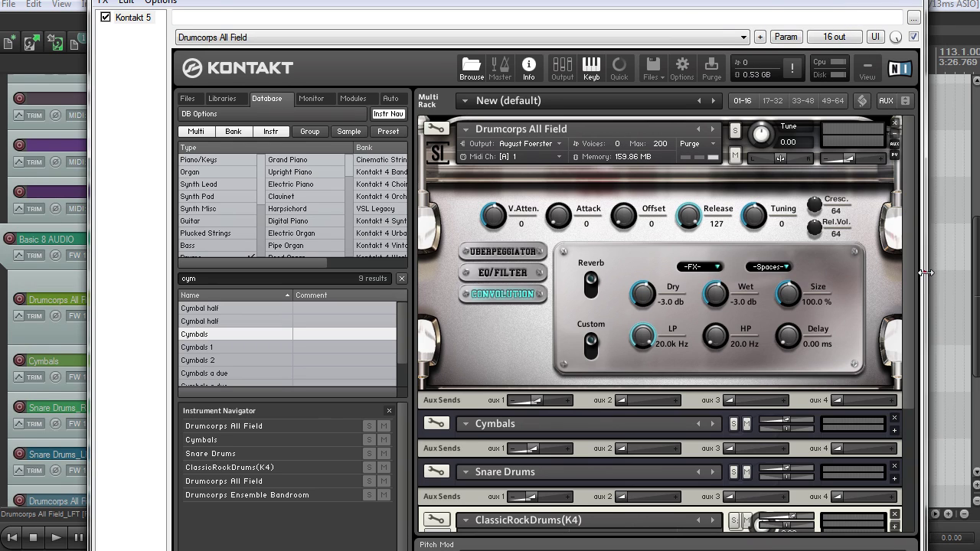
{"action": "left_click_drag", "start_coordinate": [924, 276], "coordinate": [924, 273]}
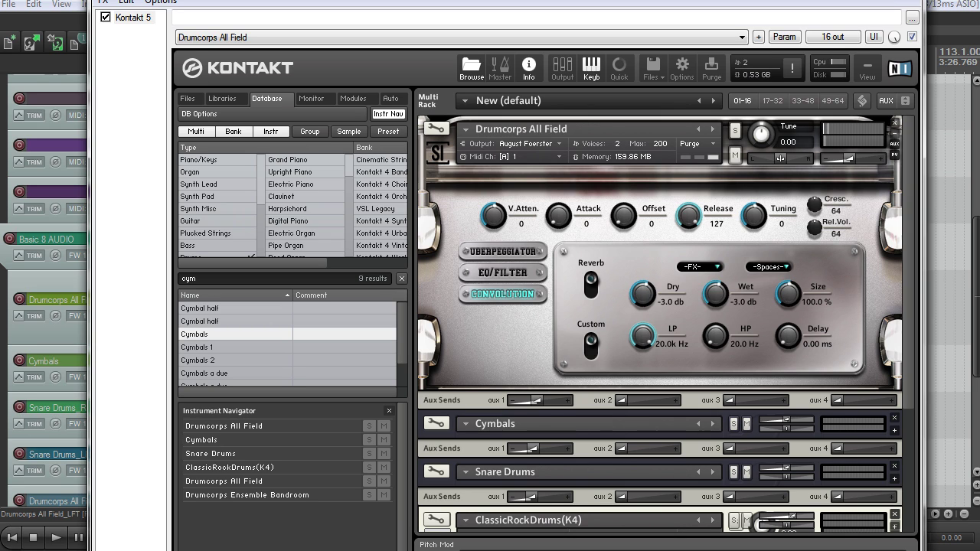
{"action": "left_click_drag", "start_coordinate": [541, 6], "coordinate": [525, 0]}
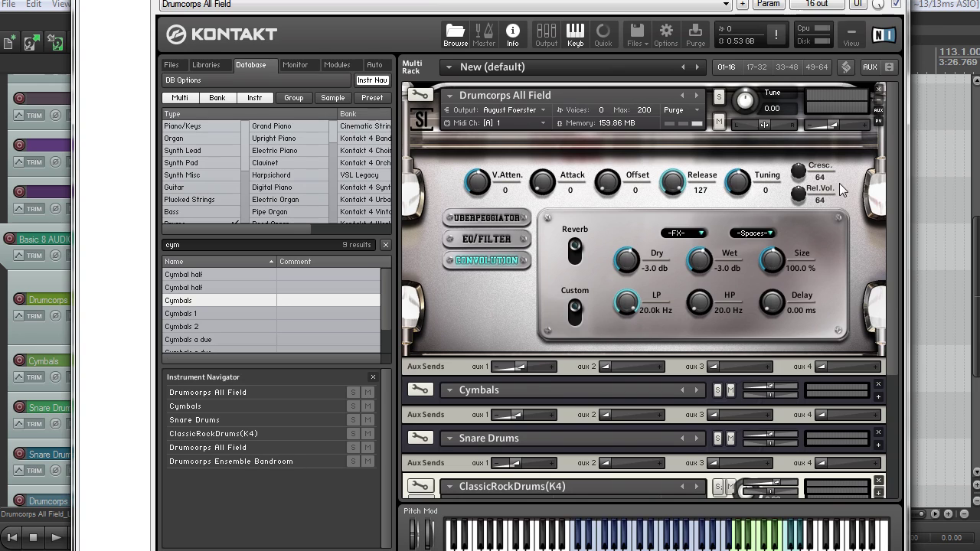
Audition the teal-coloured keys of the first Drumcorps All Field instrument on the on-screen keyboard.
{"action": "left_click", "coordinate": [458, 326]}
{"action": "left_click", "coordinate": [803, 543]}
{"action": "left_click", "coordinate": [795, 543]}
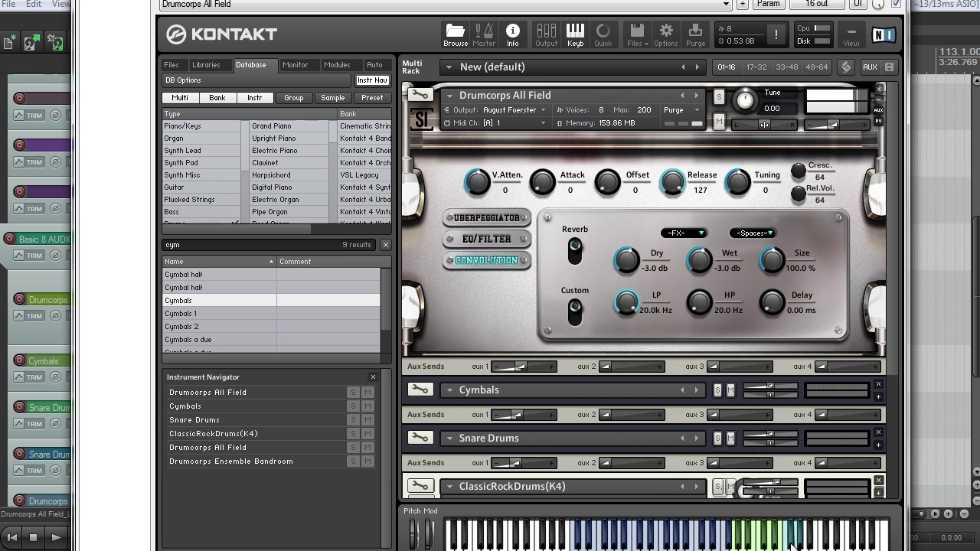
{"action": "left_click", "coordinate": [794, 545]}
{"action": "left_click", "coordinate": [794, 547]}
{"action": "left_click", "coordinate": [796, 548]}
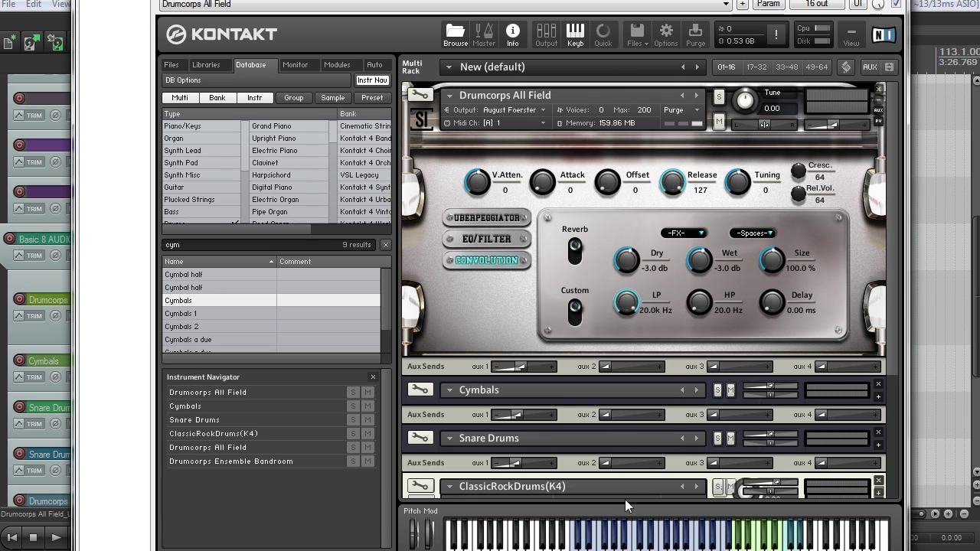
{"action": "scroll", "coordinate": [656, 465], "scroll_direction": "down", "scroll_amount": 4}
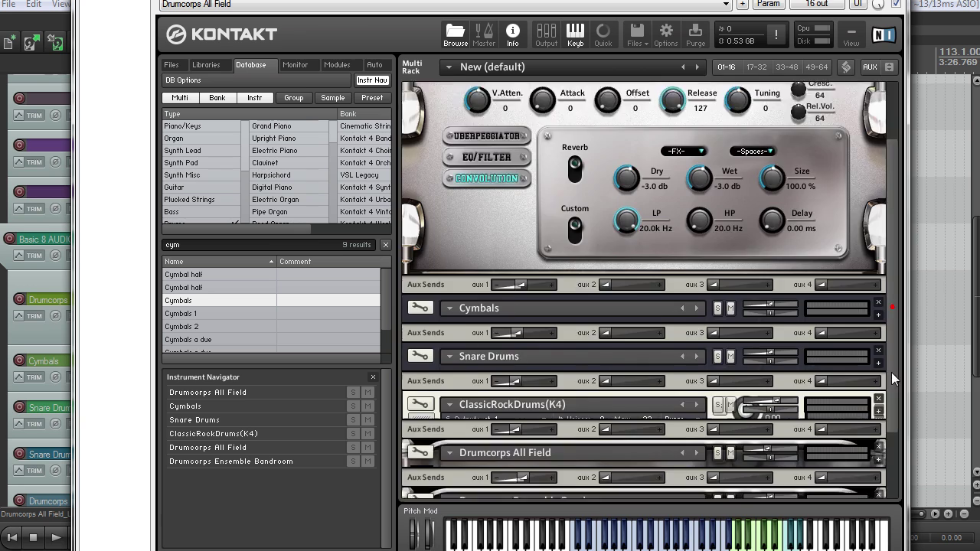
{"action": "scroll", "coordinate": [888, 283], "scroll_direction": "up", "scroll_amount": 4}
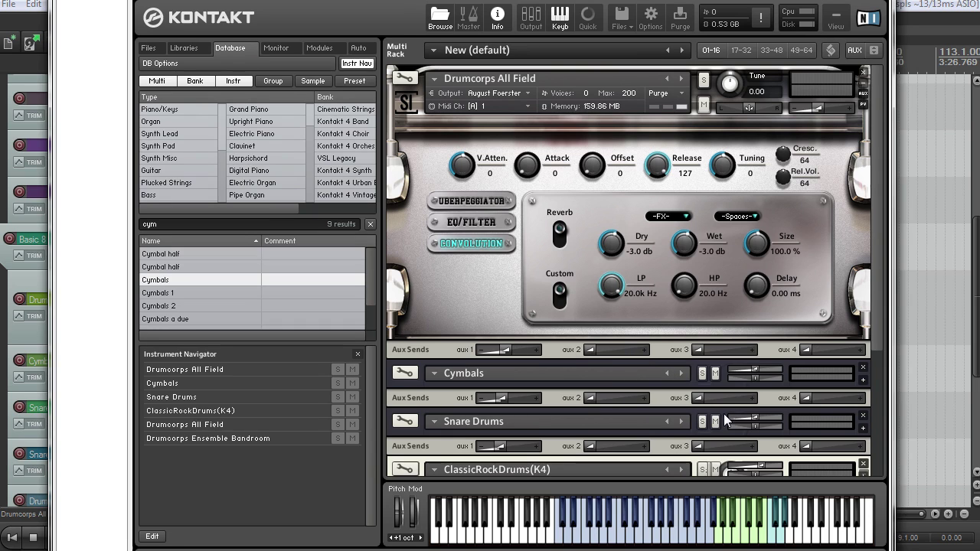
{"action": "left_click", "coordinate": [779, 526]}
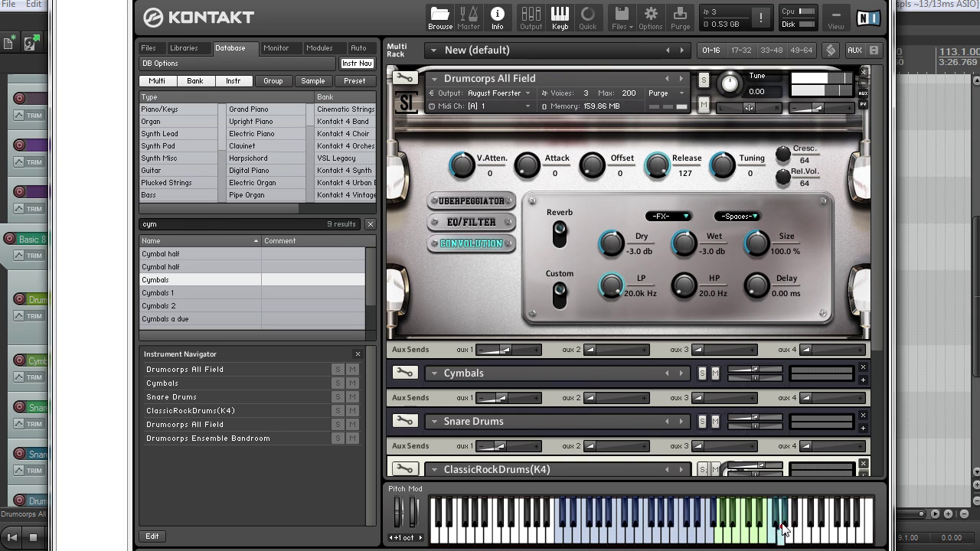
{"action": "left_click", "coordinate": [774, 526]}
{"action": "left_click", "coordinate": [775, 526]}
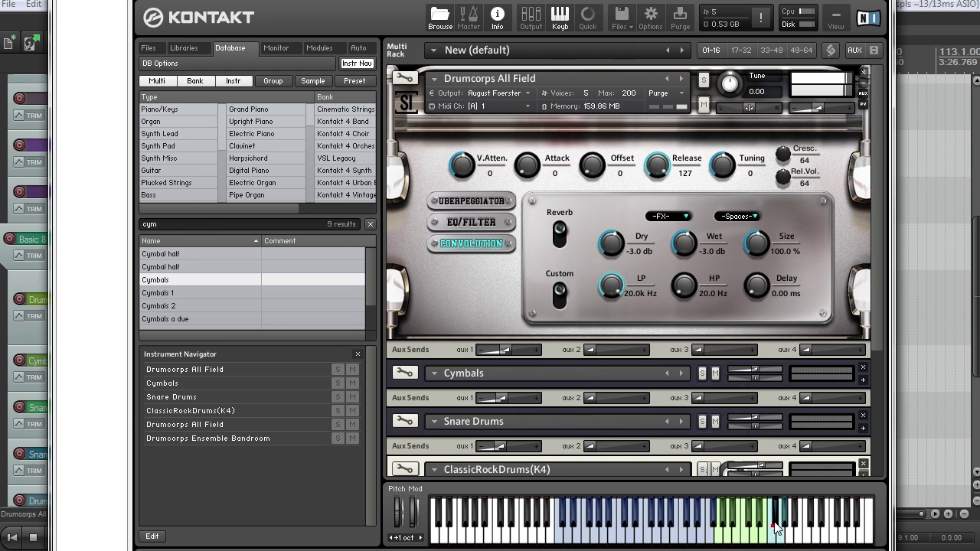
{"action": "left_click", "coordinate": [778, 521]}
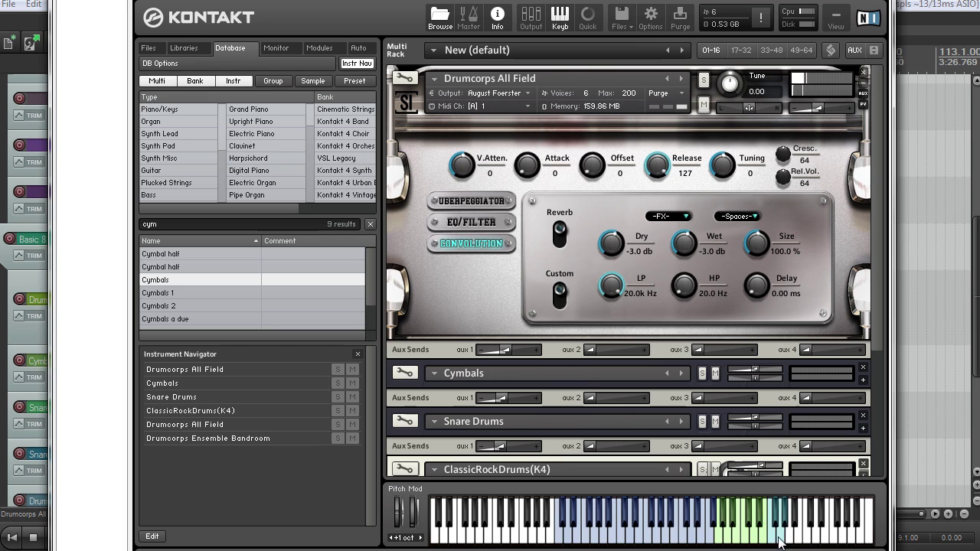